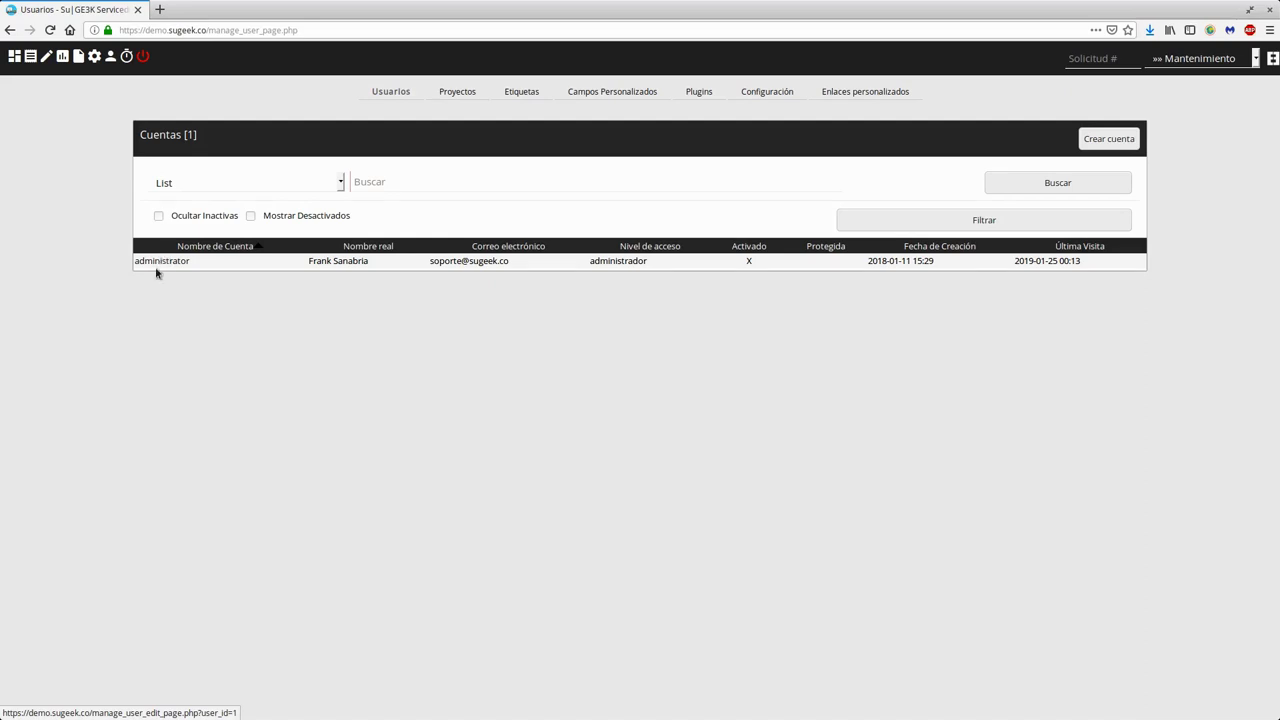
# - Return to the user accounts list and review the administrator's access level and last visit date
pyautogui.click(94, 56)
pyautogui.click(391, 95)
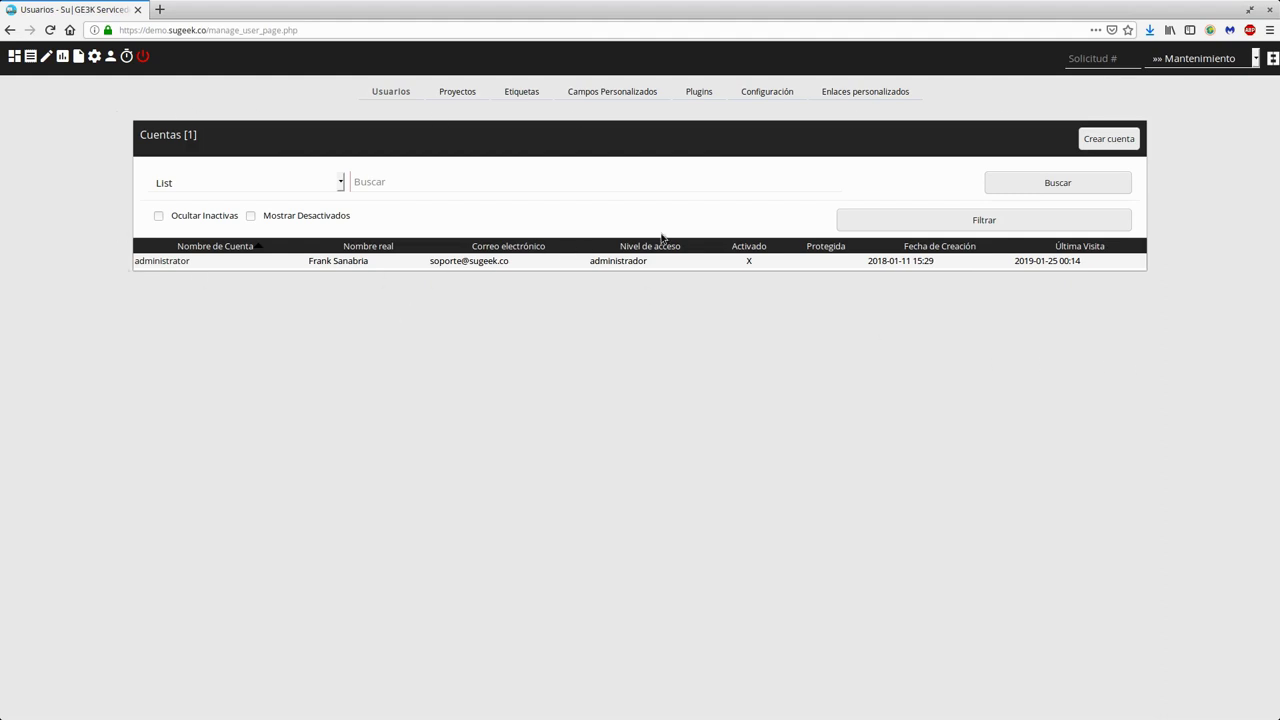
pyautogui.moveTo(590, 261); pyautogui.dragTo(650, 265)
pyautogui.click(648, 291)
pyautogui.tripleClick(1066, 262)
pyautogui.click(1048, 310)
# - Try the account list filters: name letters, deactivated accounts and the search field
pyautogui.click(306, 186)
pyautogui.scroll(-3, 262, 412)
pyautogui.scroll(5, 255, 370)
pyautogui.scroll(-10, 254, 340)
pyautogui.scroll(5, 260, 347)
pyautogui.scroll(-3, 263, 345)
pyautogui.click(413, 248)
pyautogui.click(251, 219)
pyautogui.click(251, 218)
pyautogui.click(518, 184)
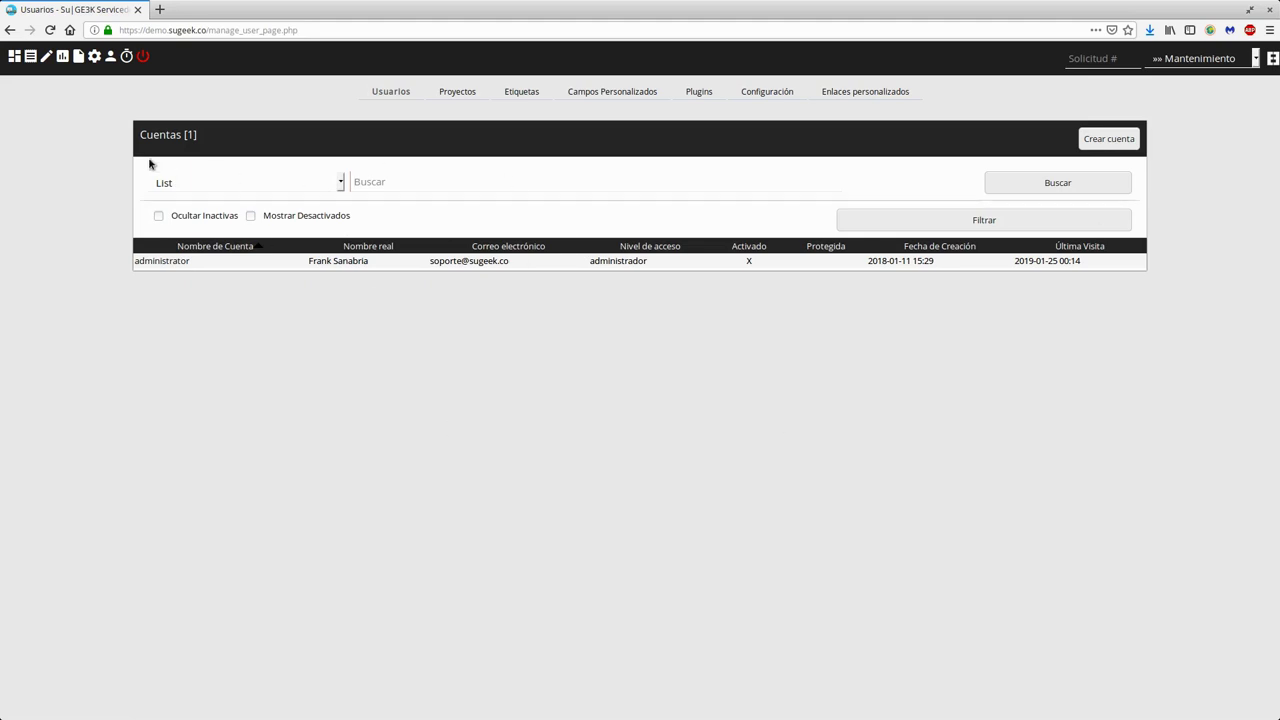
pyautogui.click(998, 222)
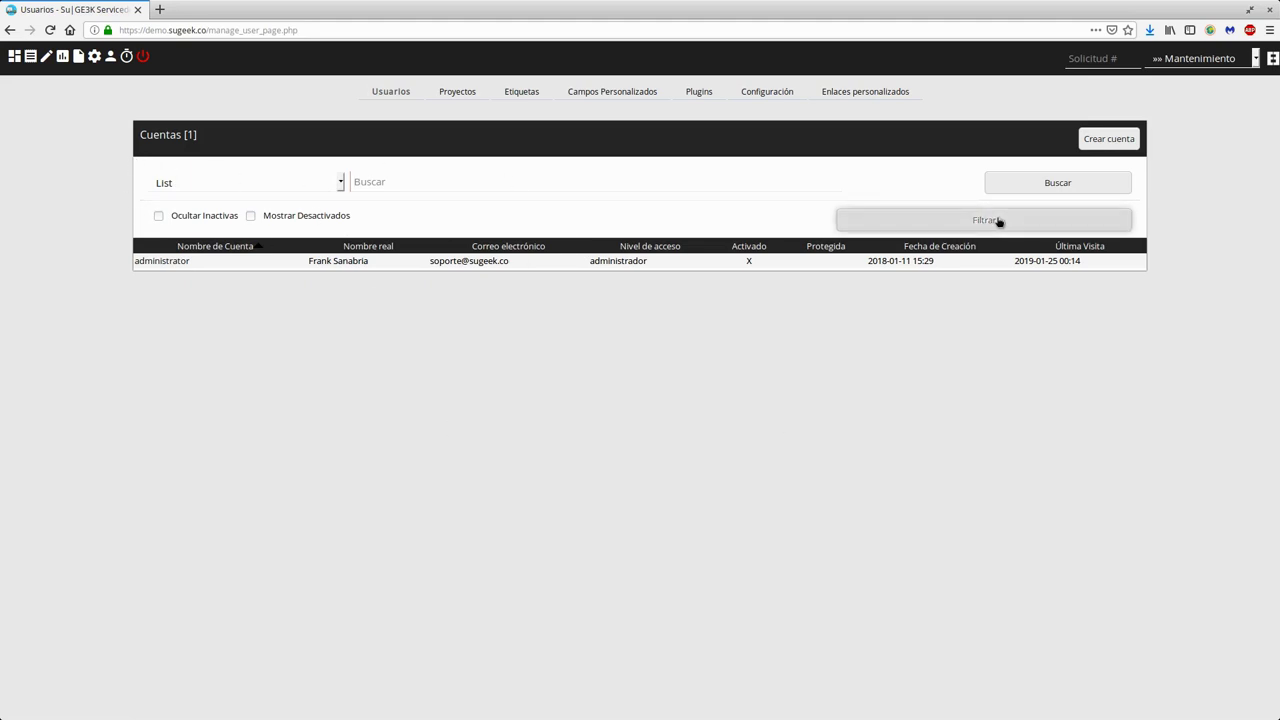
# - Start a new account 'soporte1' with real name 'Usuario de Soporte 1' and the support e-mail address
pyautogui.click(1105, 142)
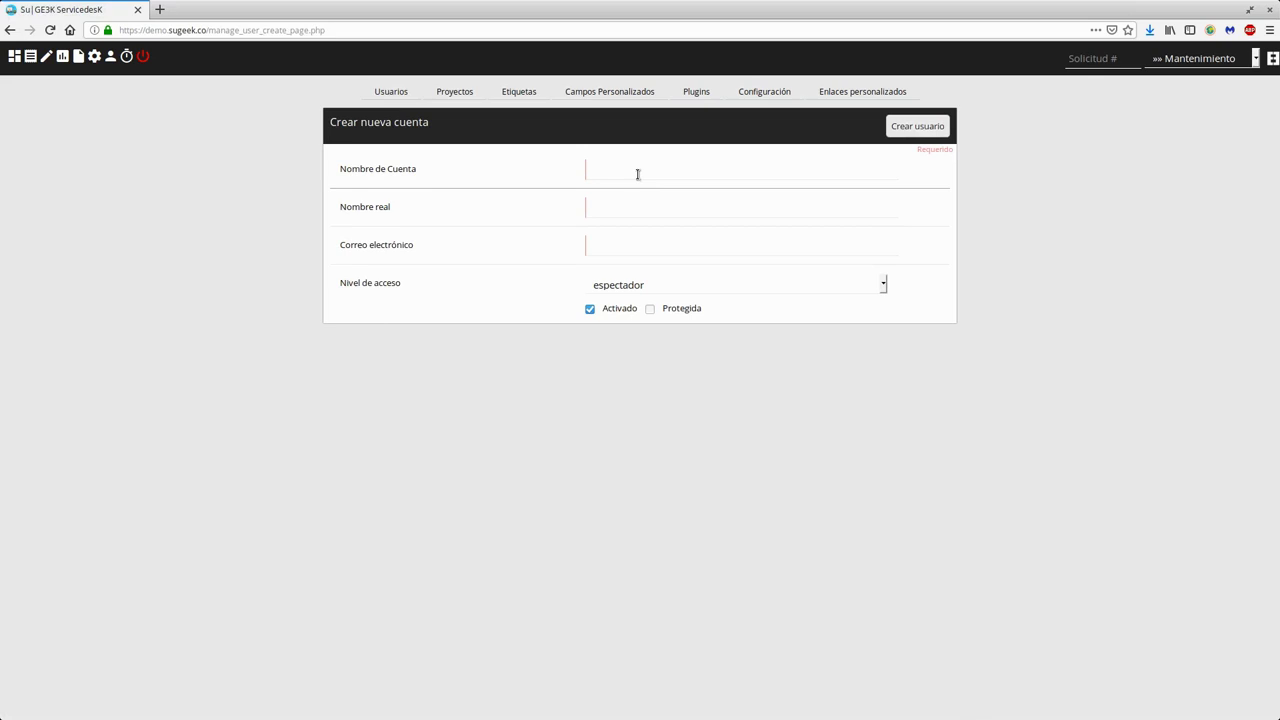
pyautogui.write('soporte1')
pyautogui.press('Tab')
pyautogui.write('Usuar')
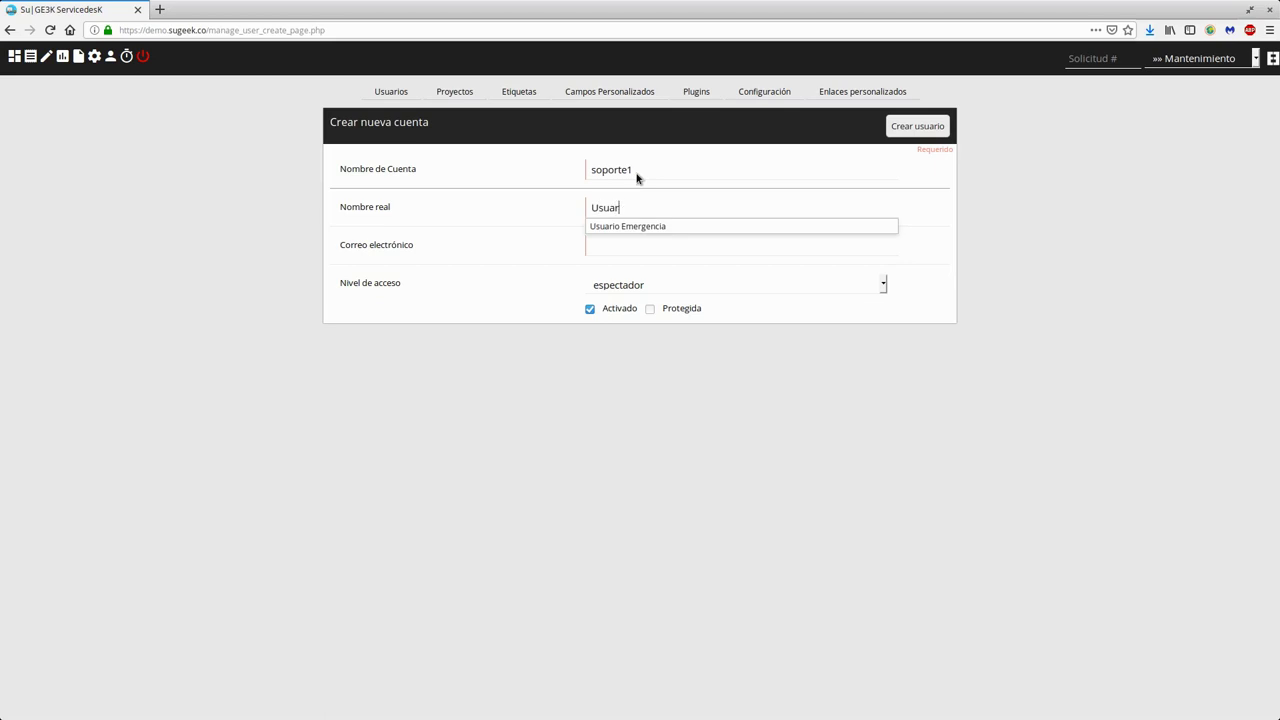
pyautogui.write('io de Soporte 1')
pyautogui.press('Tab')
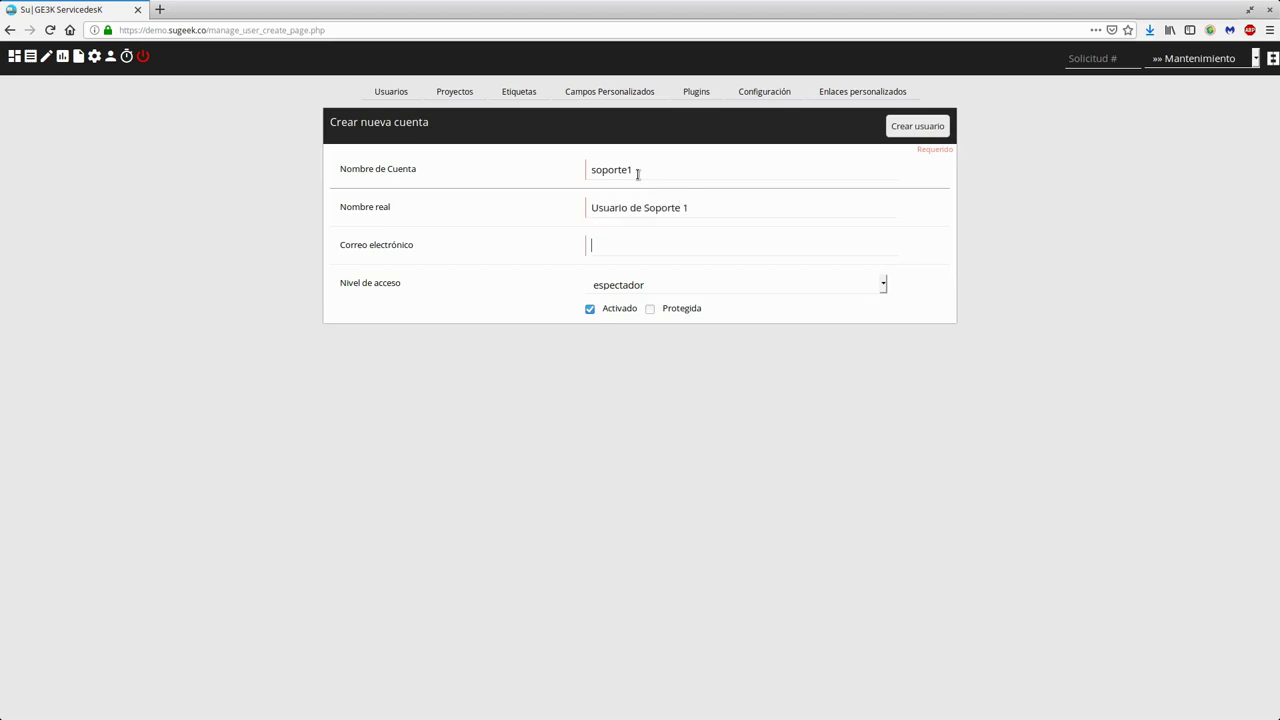
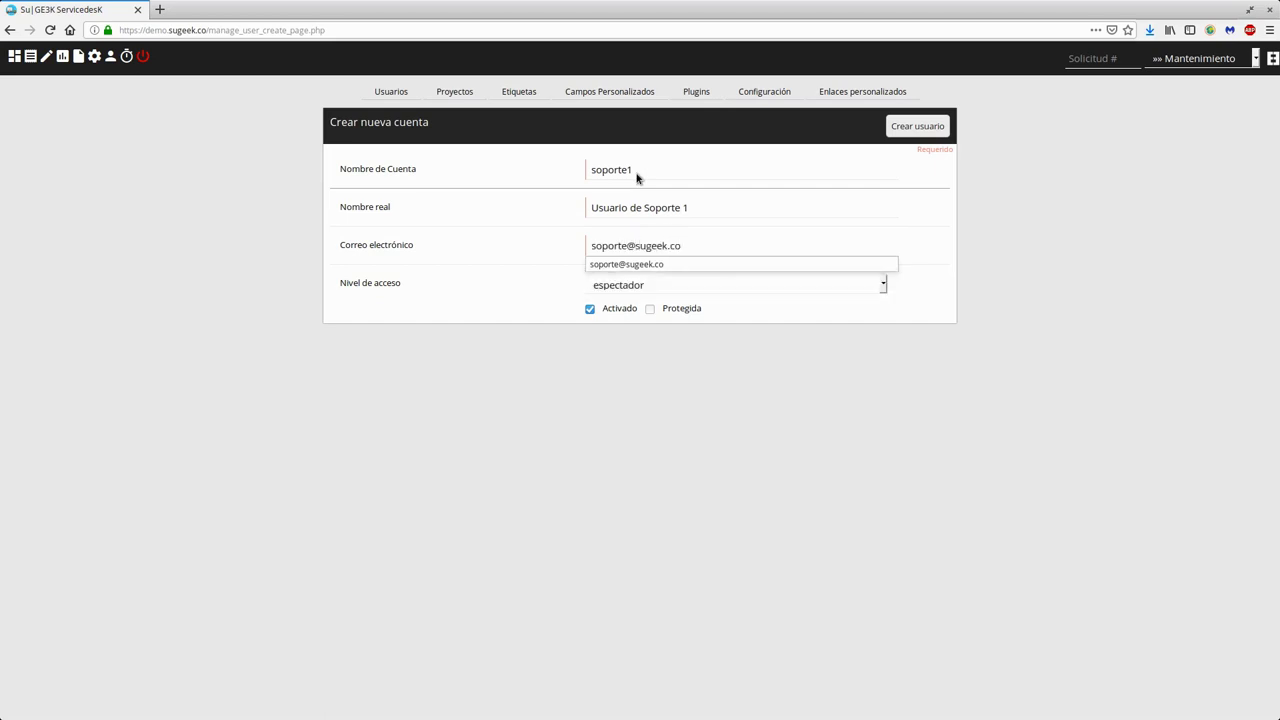
pyautogui.click(454, 449)
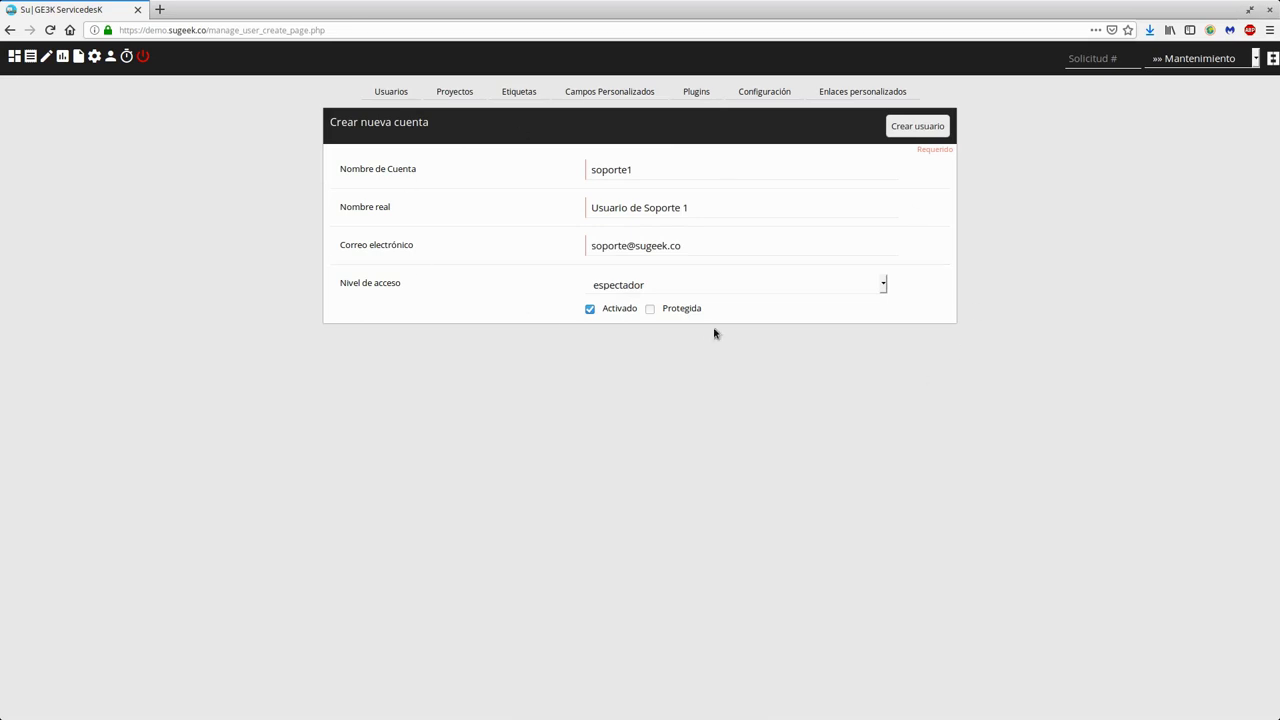
pyautogui.moveTo(339, 287); pyautogui.dragTo(414, 286)
pyautogui.click(434, 314)
pyautogui.click(621, 290)
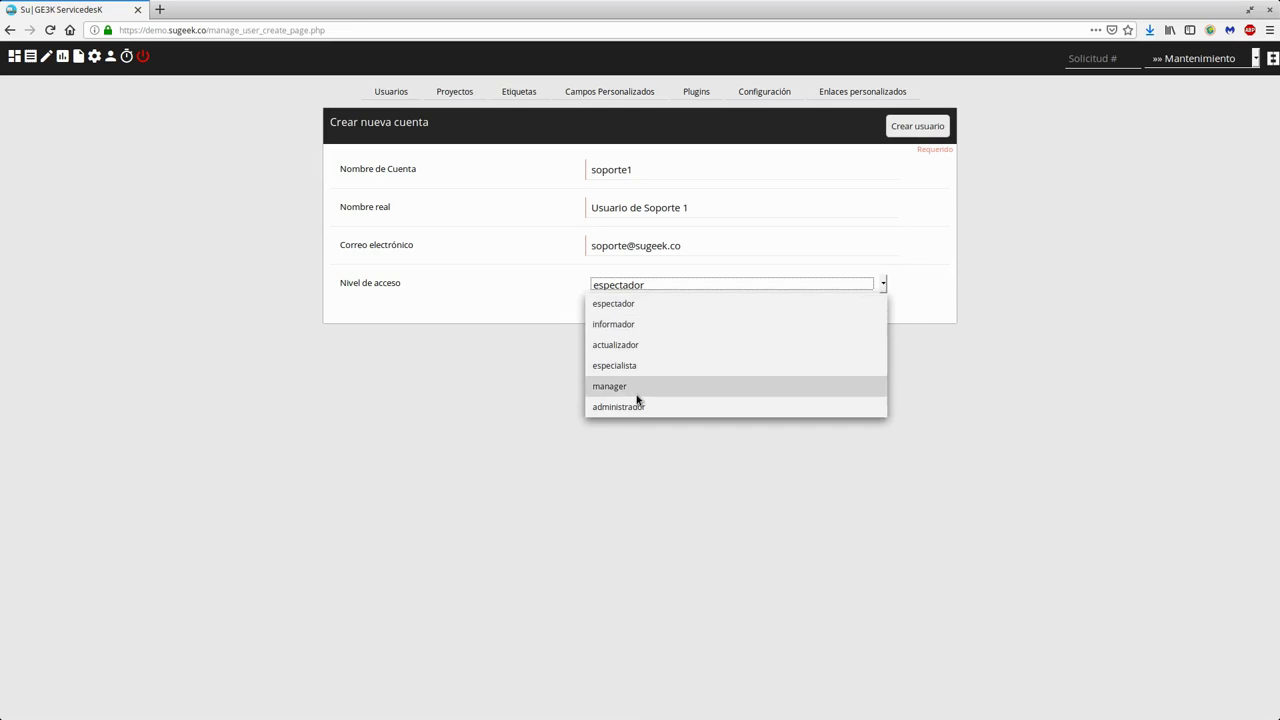
pyautogui.click(545, 339)
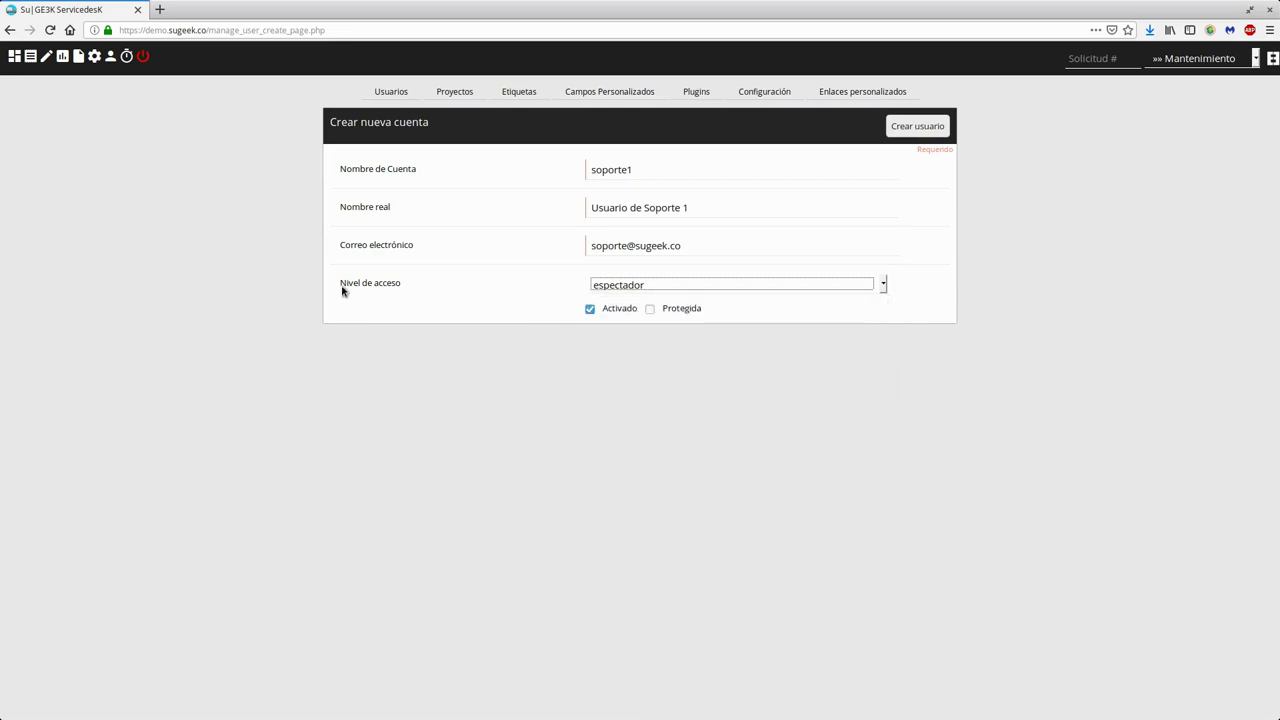
pyautogui.moveTo(343, 291); pyautogui.dragTo(411, 289)
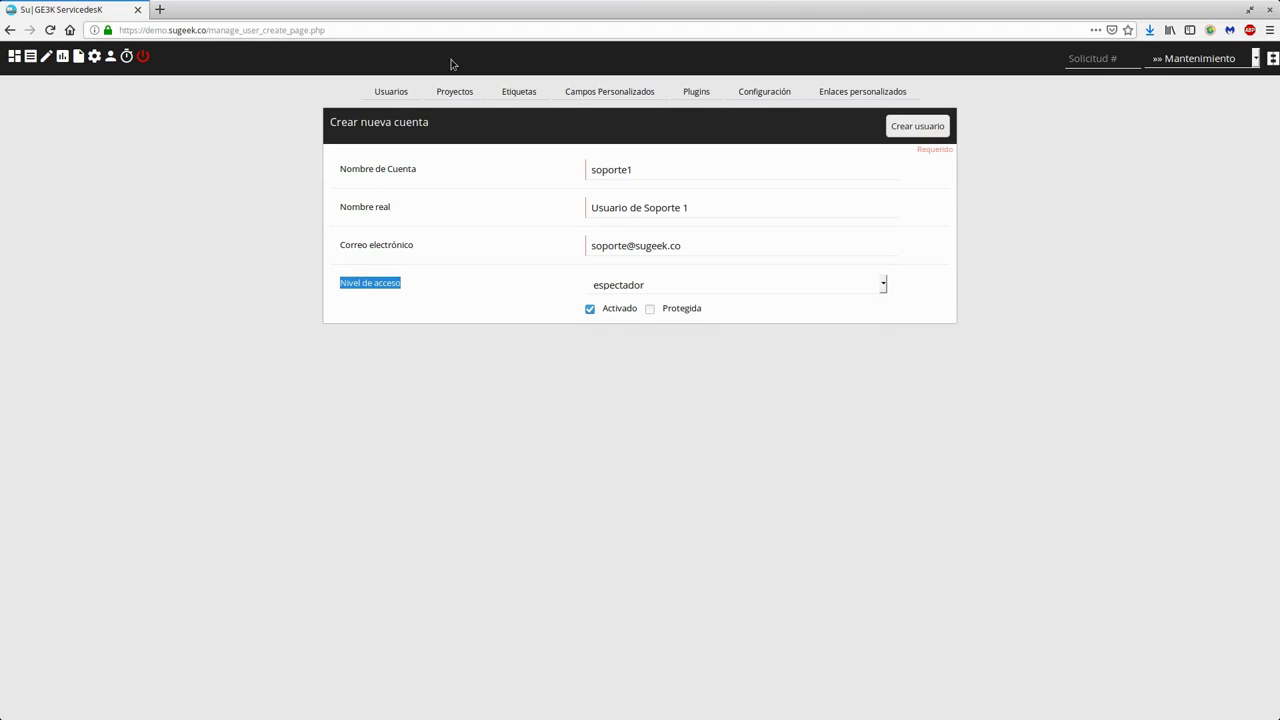
pyautogui.click(600, 292)
pyautogui.click(600, 292)
pyautogui.click(600, 292)
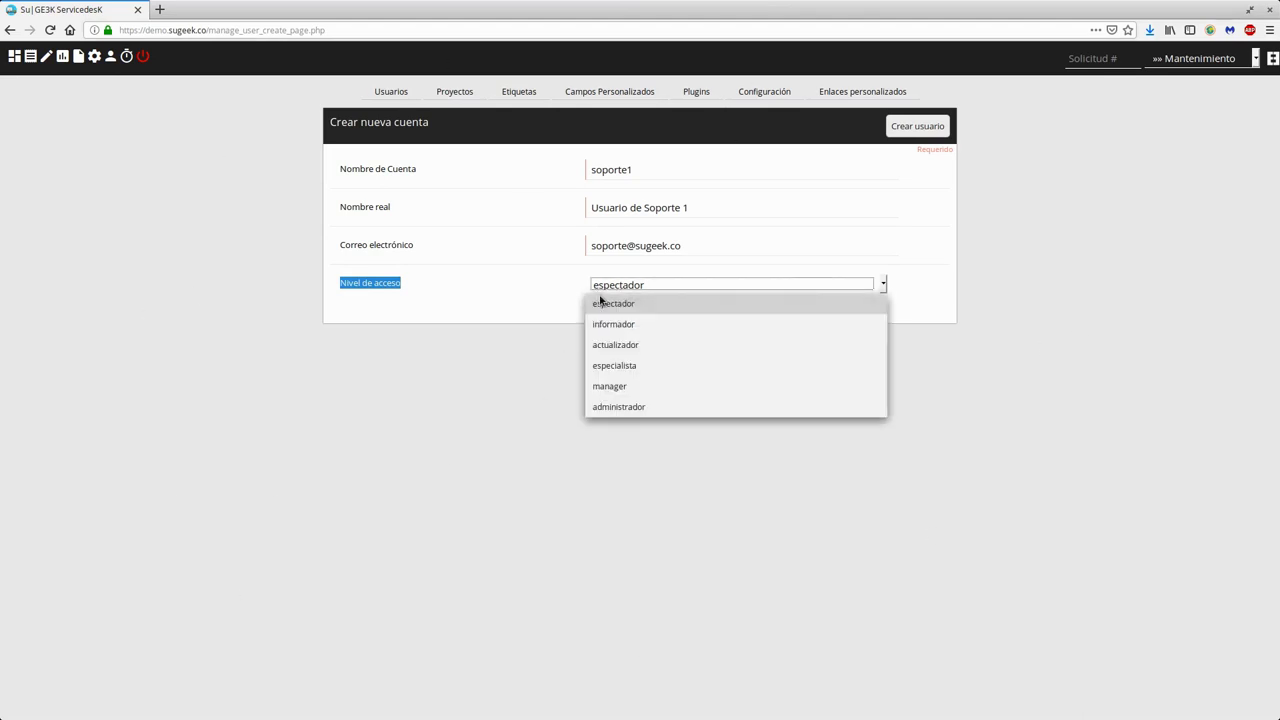
pyautogui.click(601, 303)
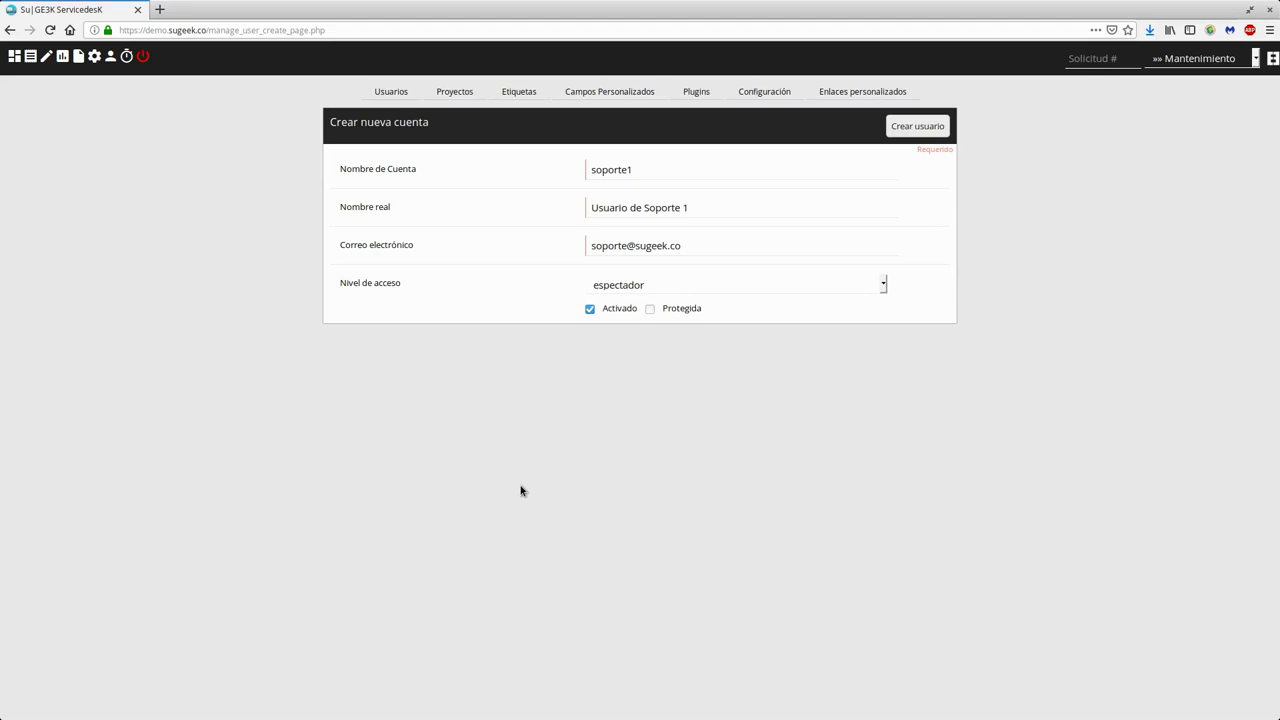
pyautogui.click(674, 290)
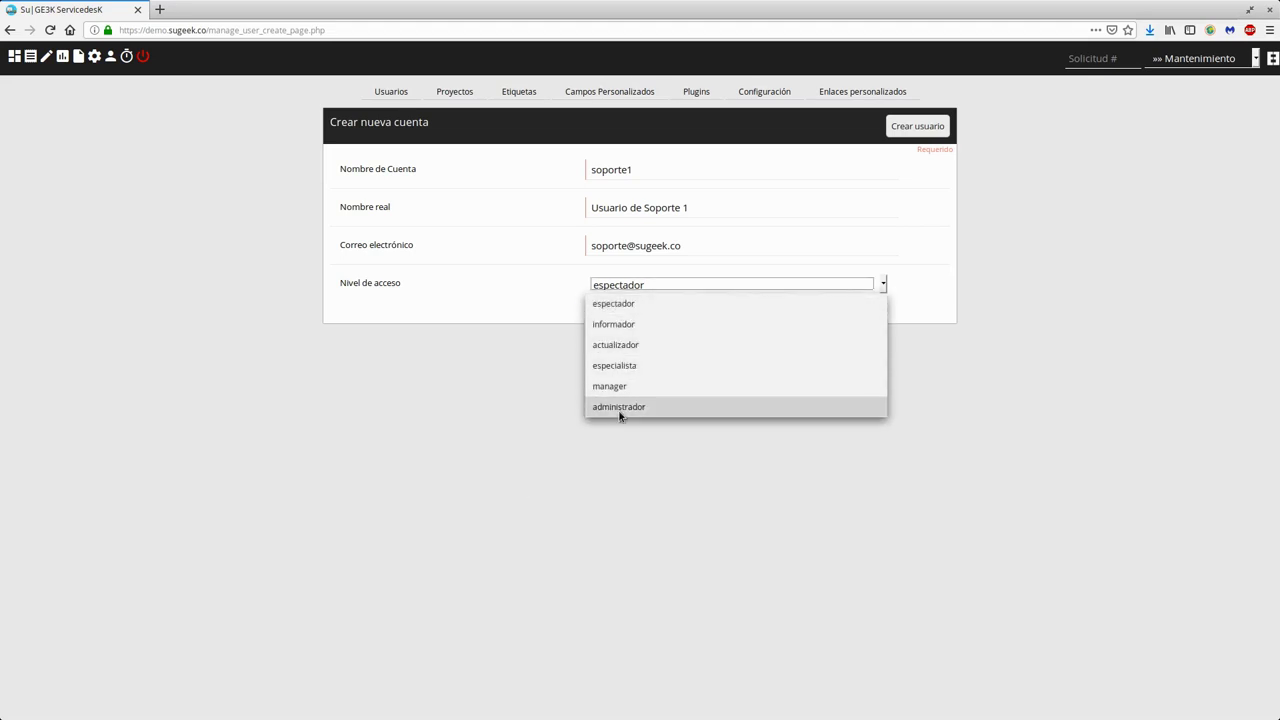
pyautogui.press('Escape')
pyautogui.click(573, 293)
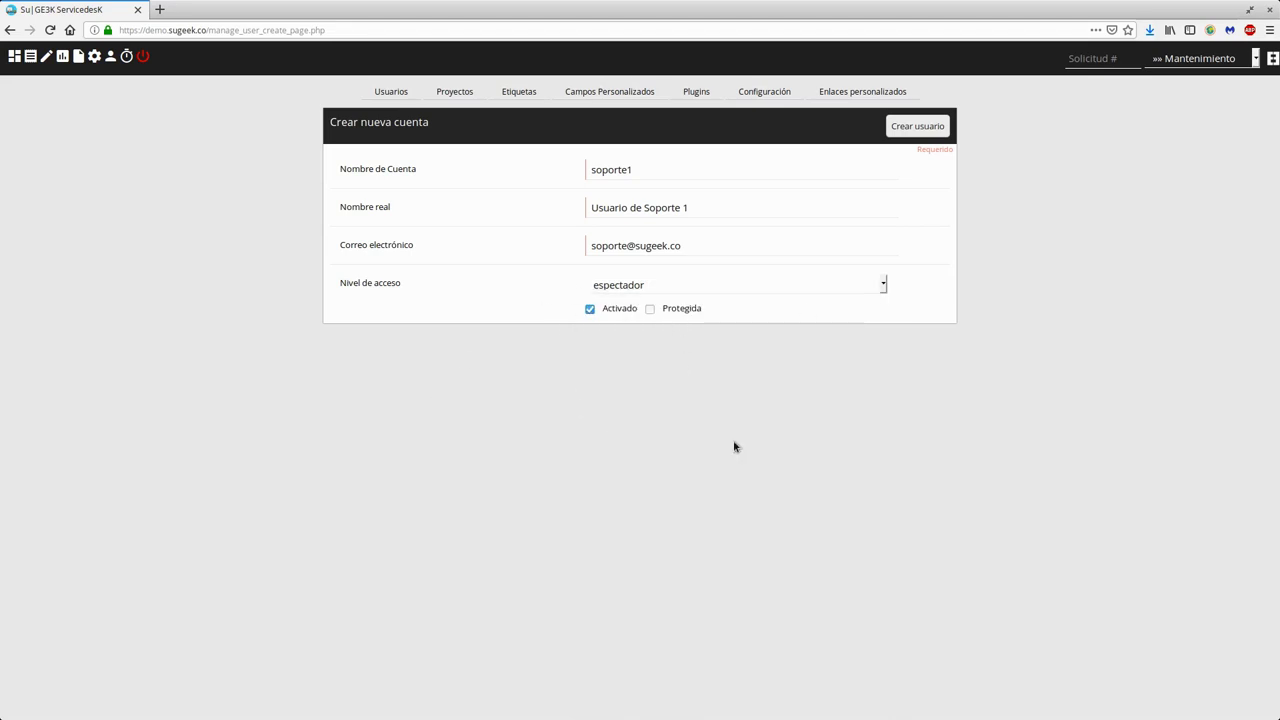
pyautogui.click(938, 135)
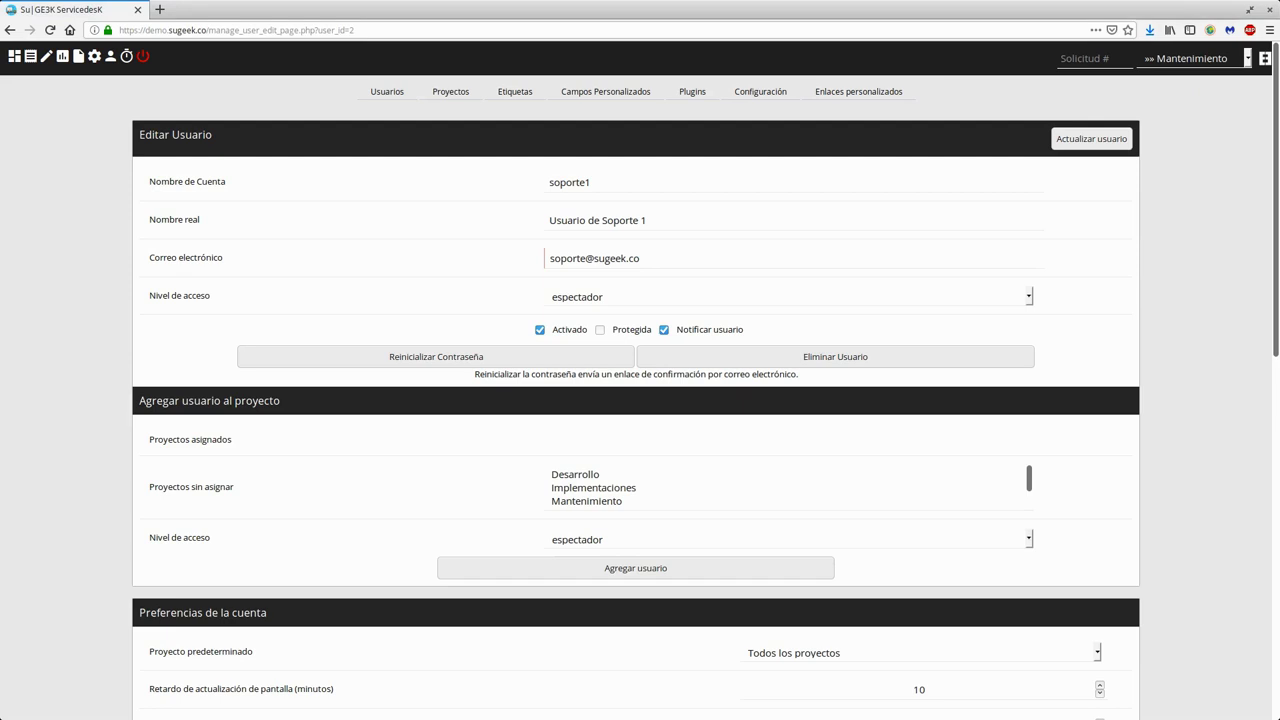
# - Tile Thunderbird's registration e-mail on the right half and the browser on the left
pyautogui.hotkey('alt', 'Tab')
pyautogui.press('super+Right')
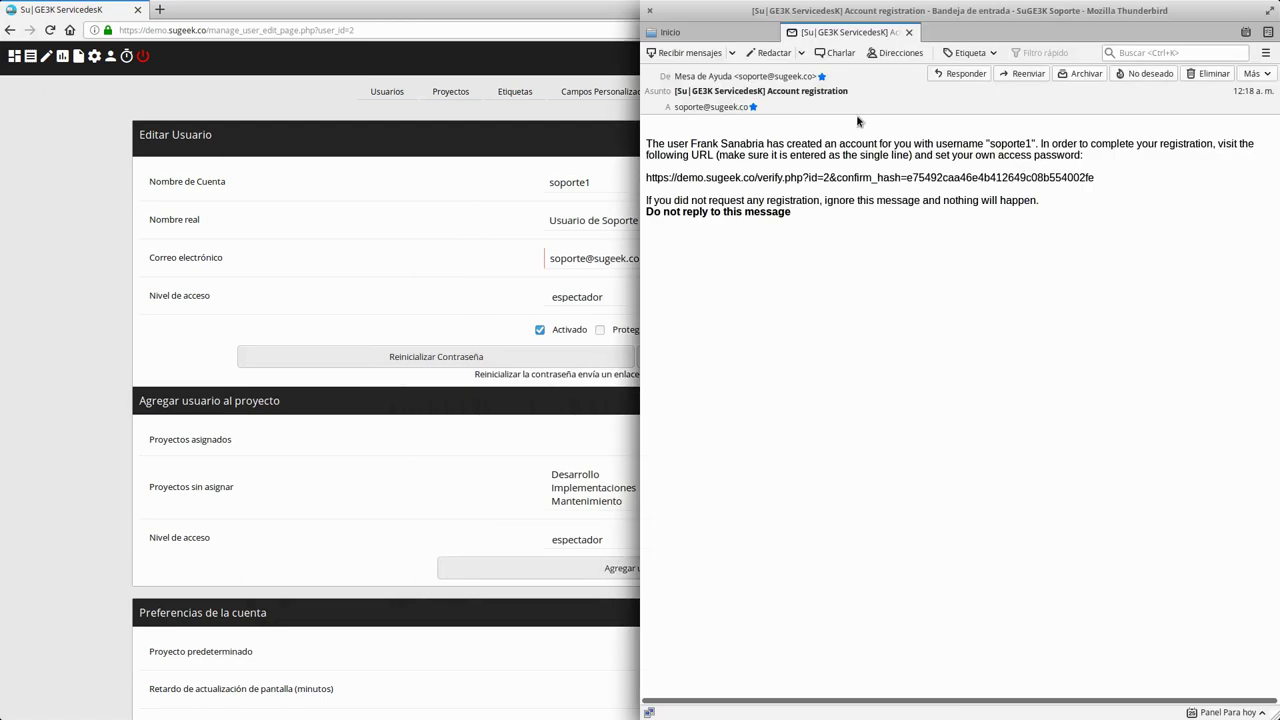
pyautogui.click(570, 19)
pyautogui.press('super+Left')
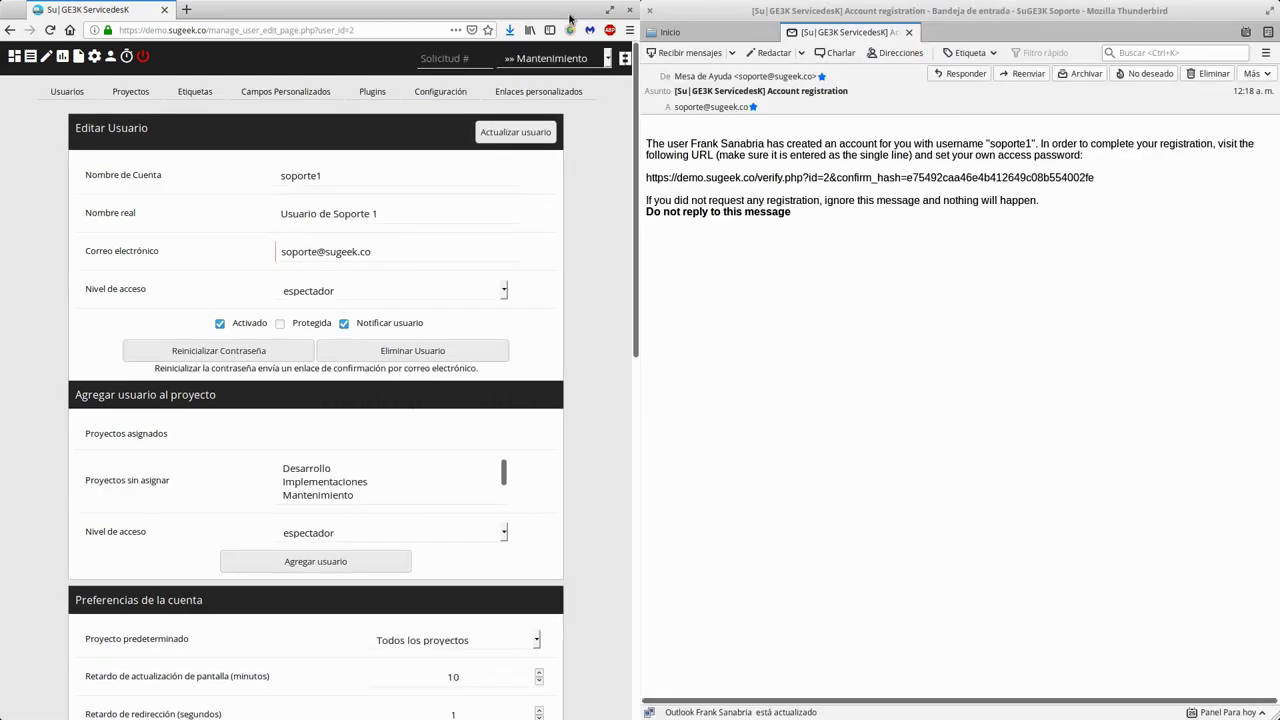
pyautogui.click(747, 79)
# - Review the registration e-mail and copy its verification link
pyautogui.moveTo(650, 143); pyautogui.dragTo(1040, 145)
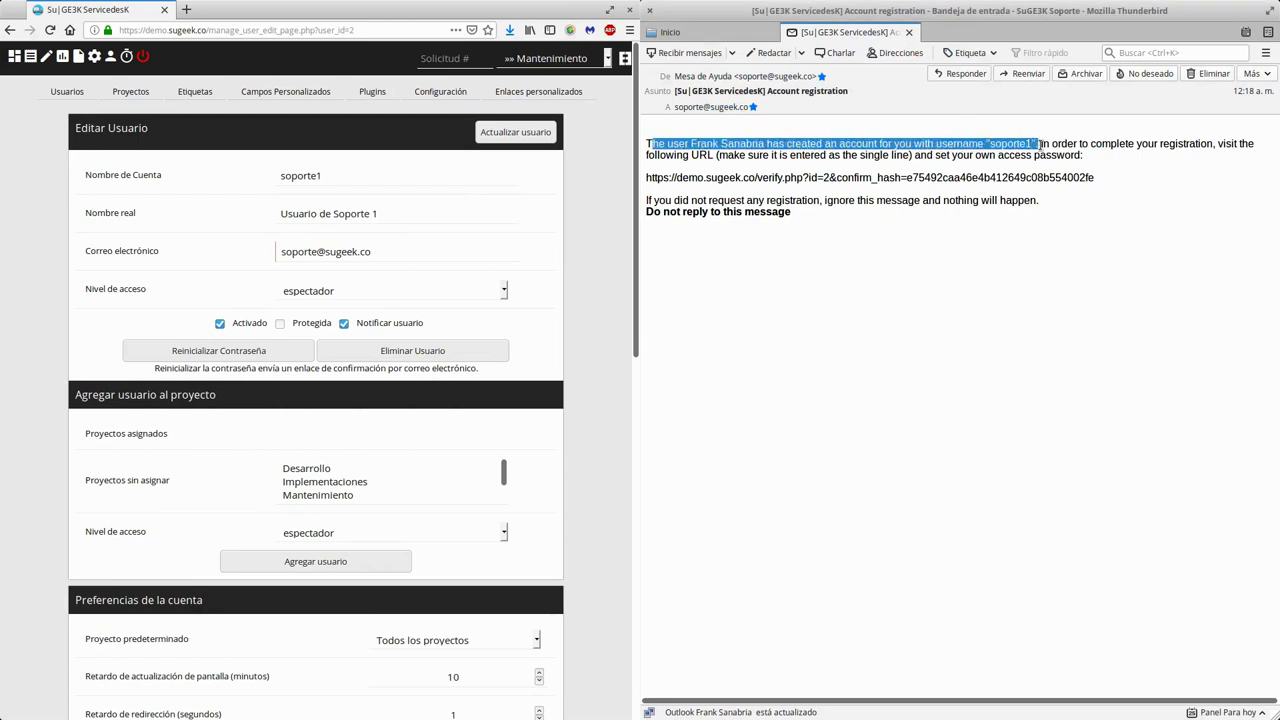
pyautogui.click(928, 147)
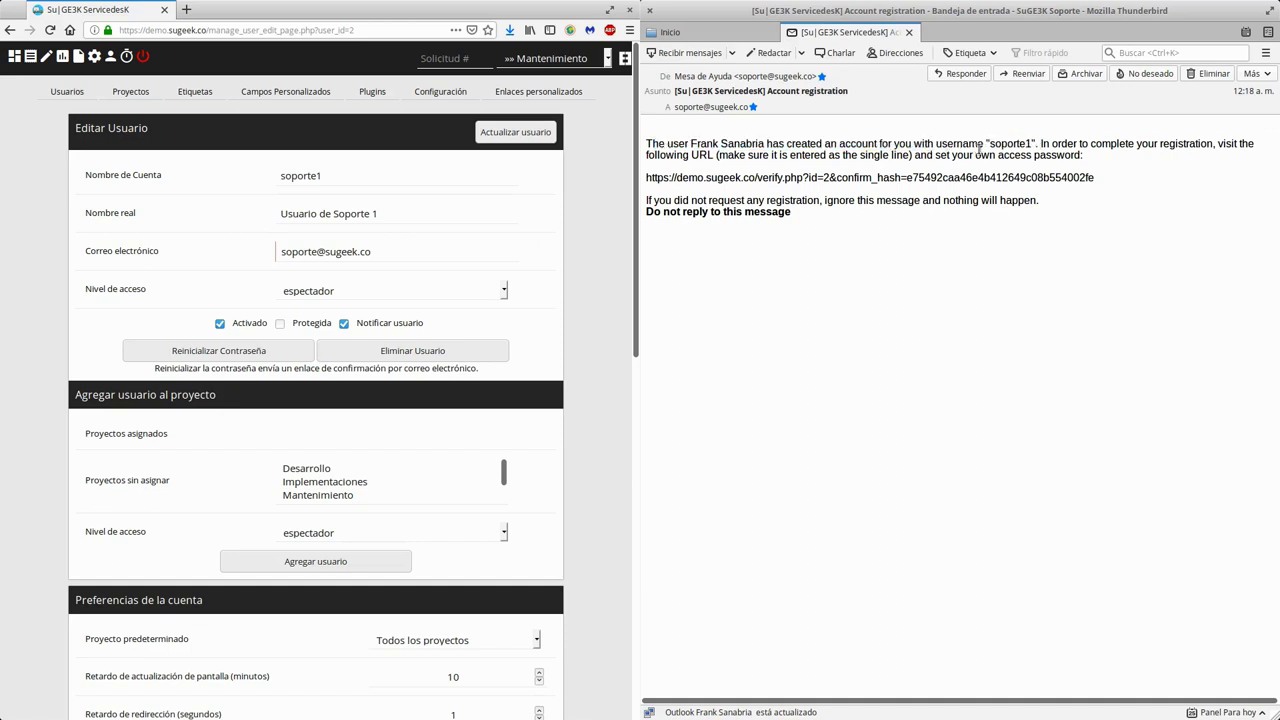
pyautogui.moveTo(1041, 144); pyautogui.dragTo(1214, 144)
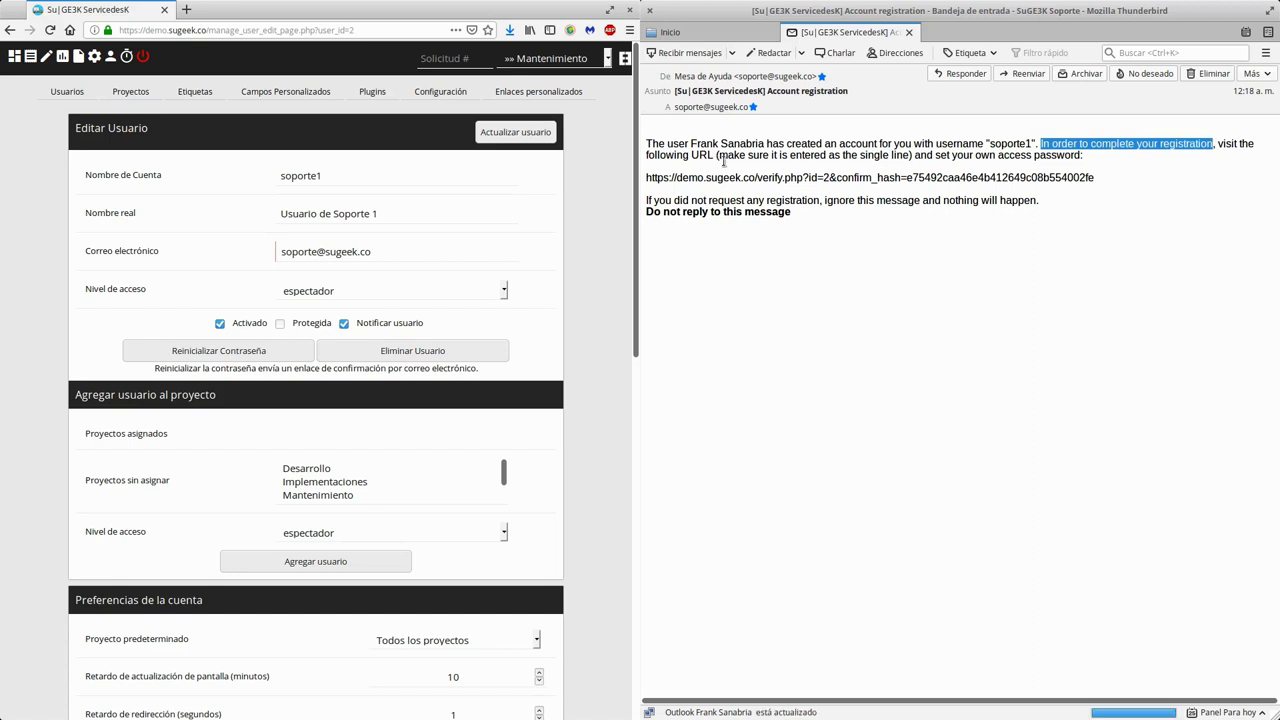
pyautogui.moveTo(718, 155); pyautogui.dragTo(910, 158)
pyautogui.tripleClick(884, 177)
pyautogui.rightClick(886, 178)
pyautogui.click(897, 184)
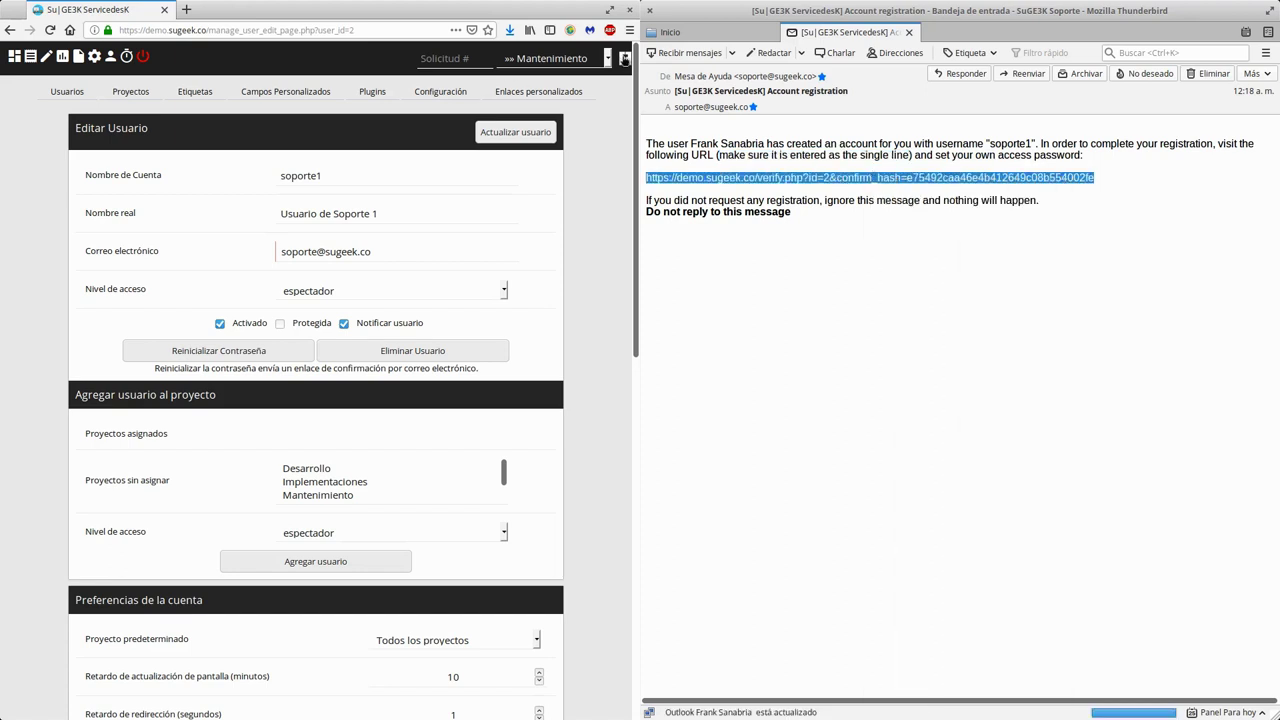
pyautogui.click(627, 32)
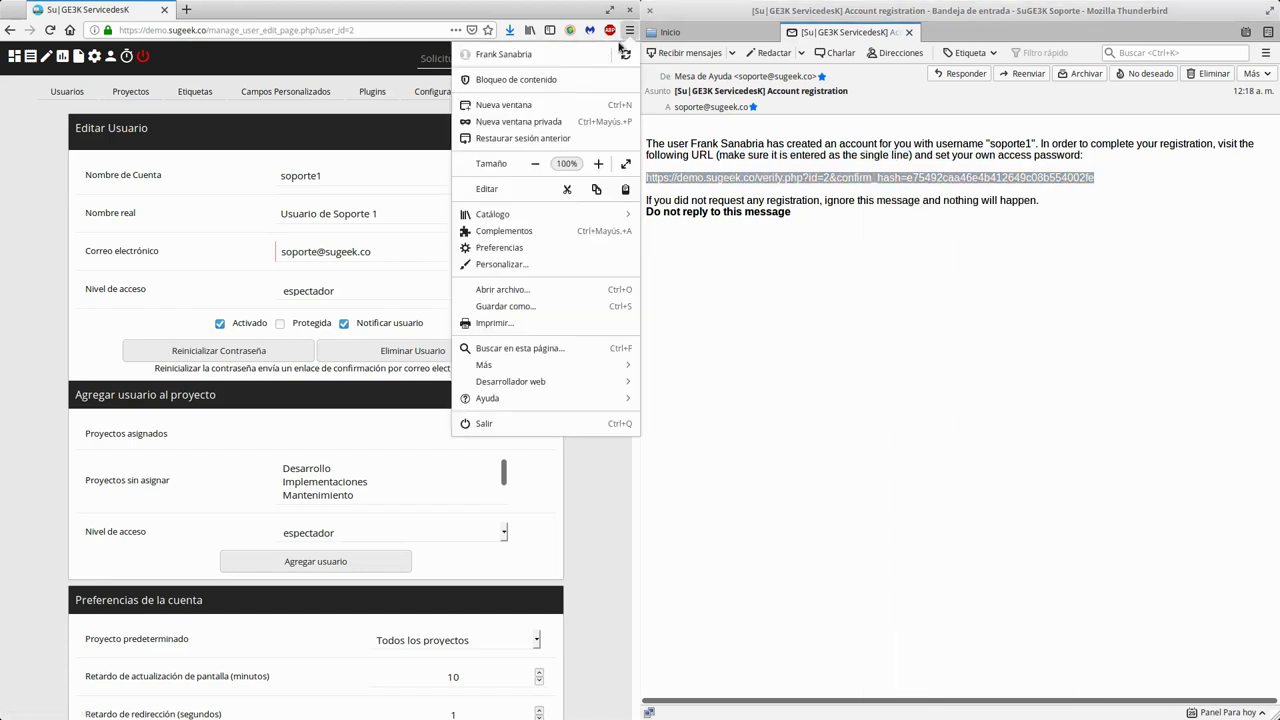
# - Load the copied verification link in a new private window tiled on the left half
pyautogui.click(543, 121)
pyautogui.hotkey('ctrl', 'v')
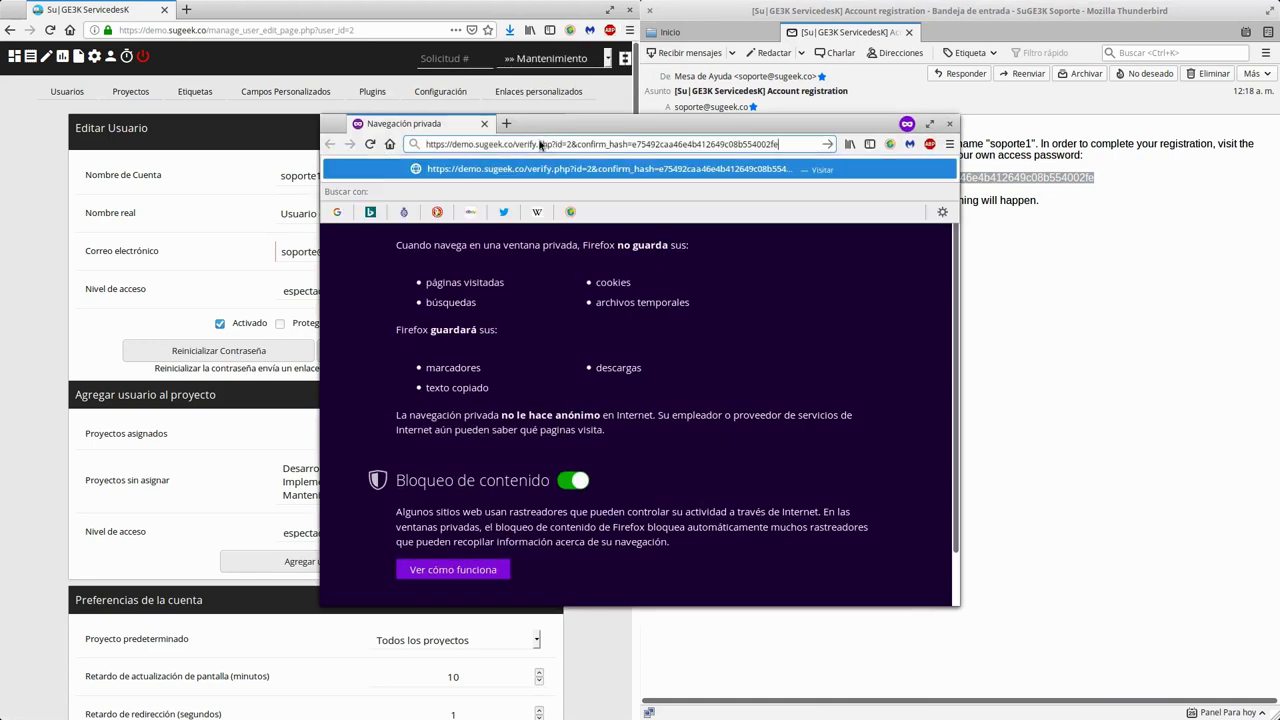
pyautogui.press('Return')
pyautogui.moveTo(552, 125); pyautogui.dragTo(5, 76)
pyautogui.click(256, 157)
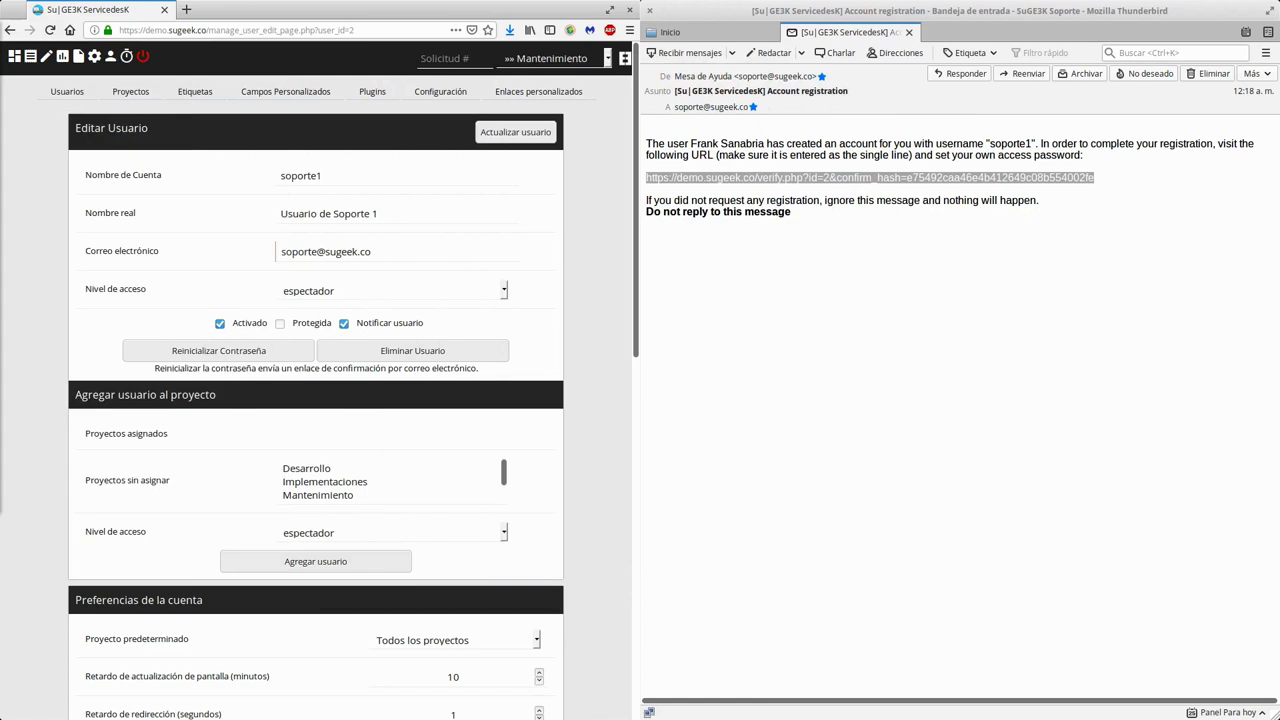
pyautogui.hotkey('alt', 'Tab')
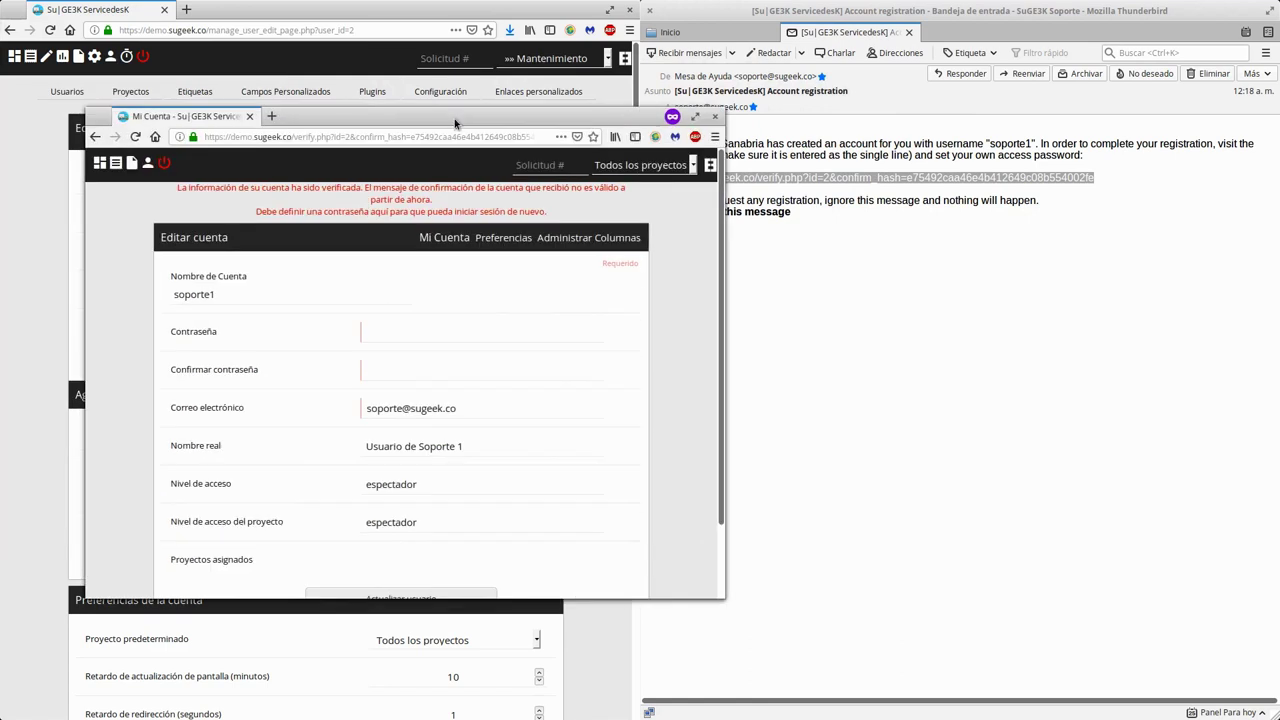
pyautogui.press('super+Left')
# - Enter and confirm the new password, save it with Actualizar usuario, and continue
pyautogui.click(320, 223)
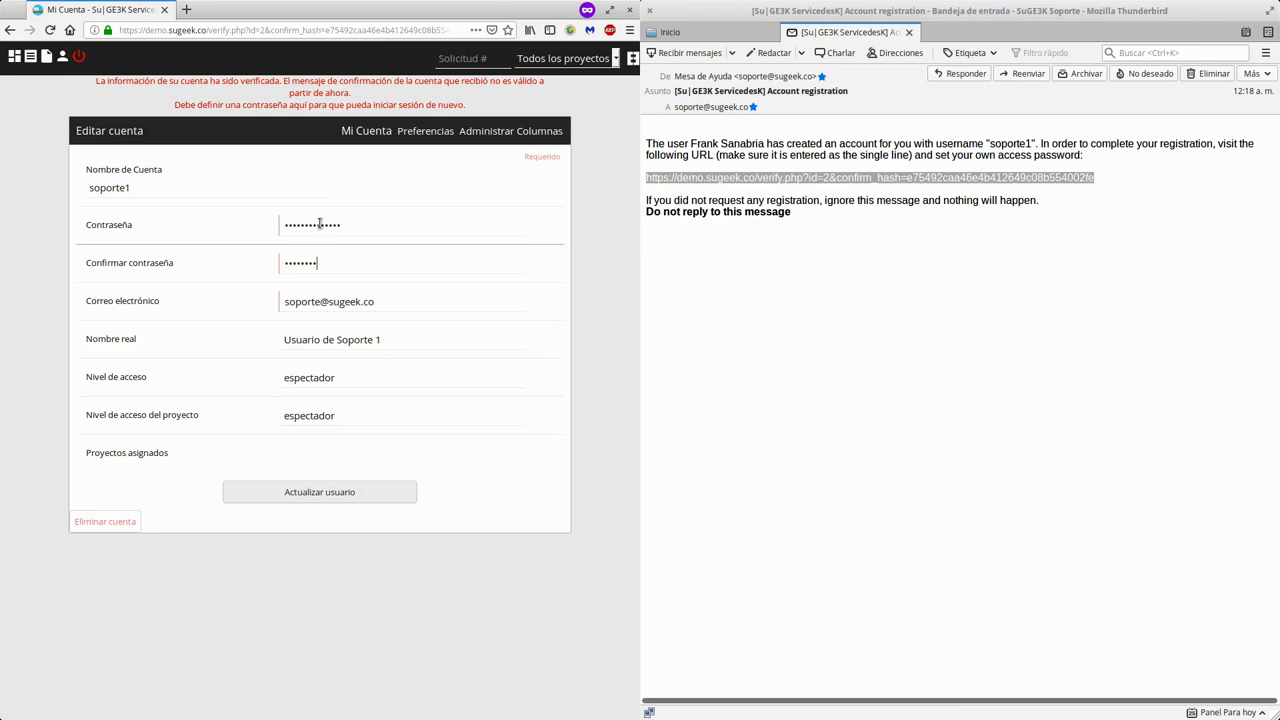
pyautogui.press('Tab')
pyautogui.click(346, 492)
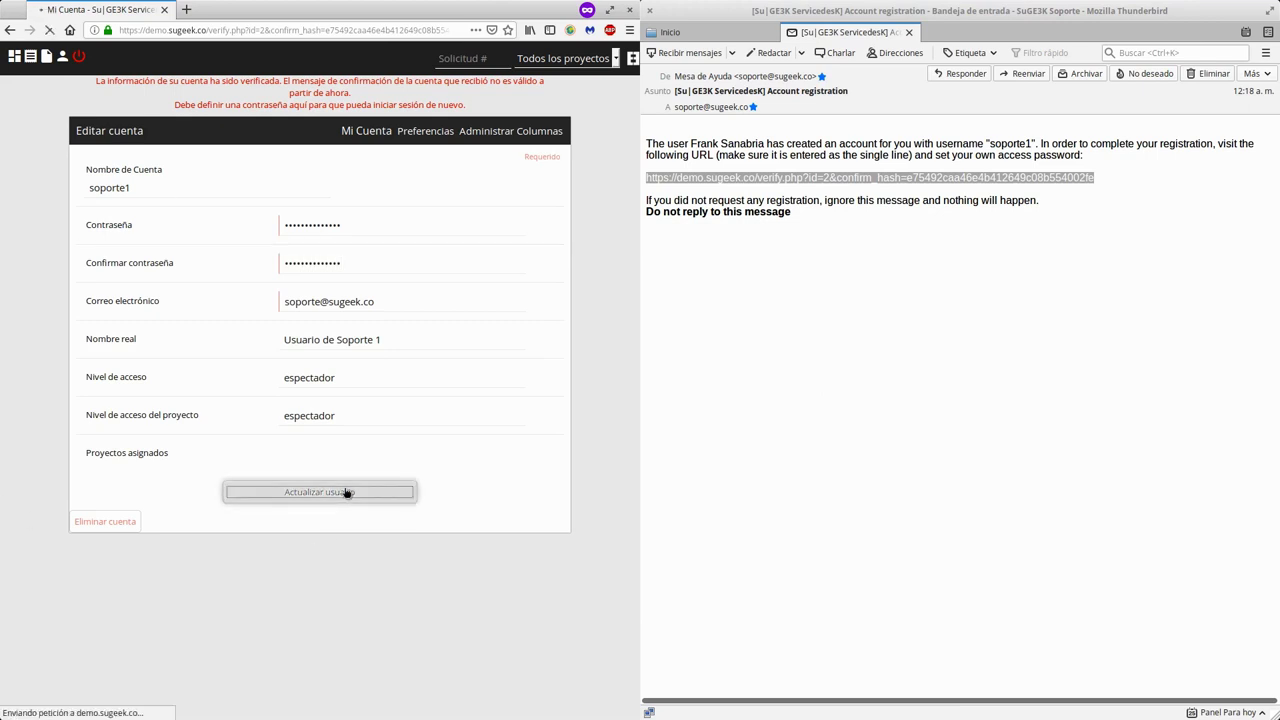
pyautogui.click(318, 138)
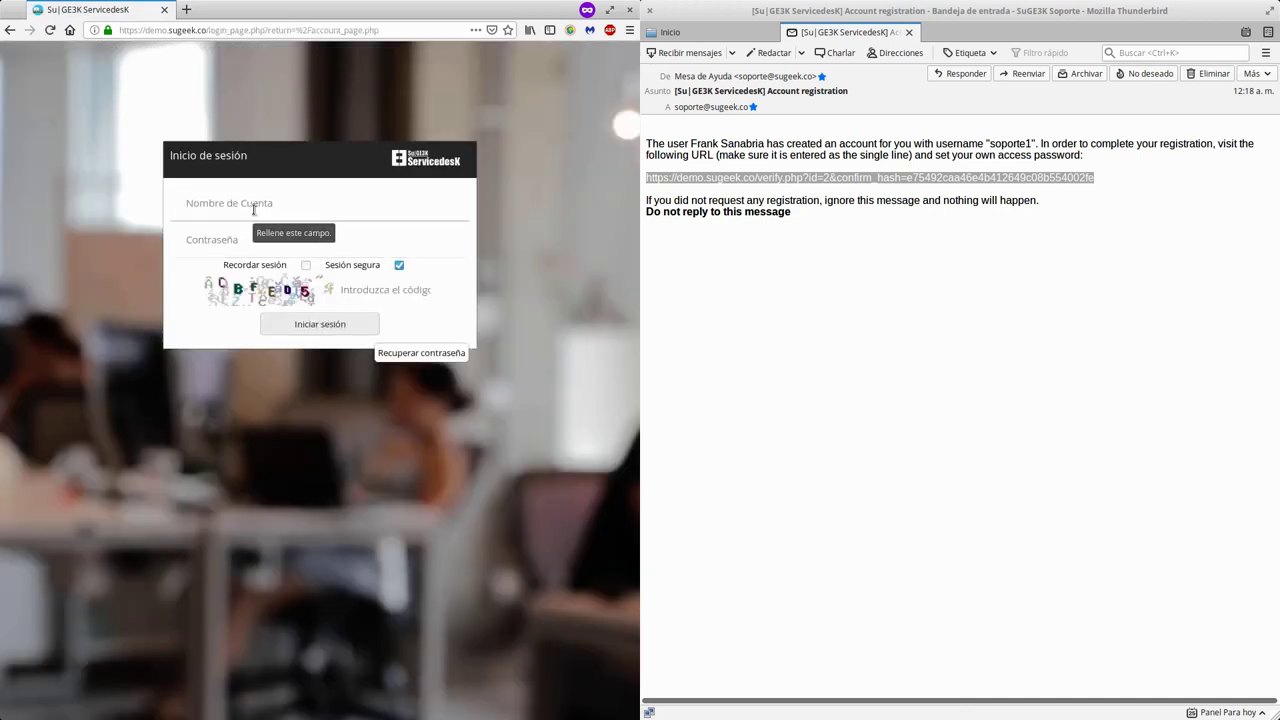
# - Log in as soporte1 with its password, Sesión segura unchecked, and the captcha code
pyautogui.write('soporte1')
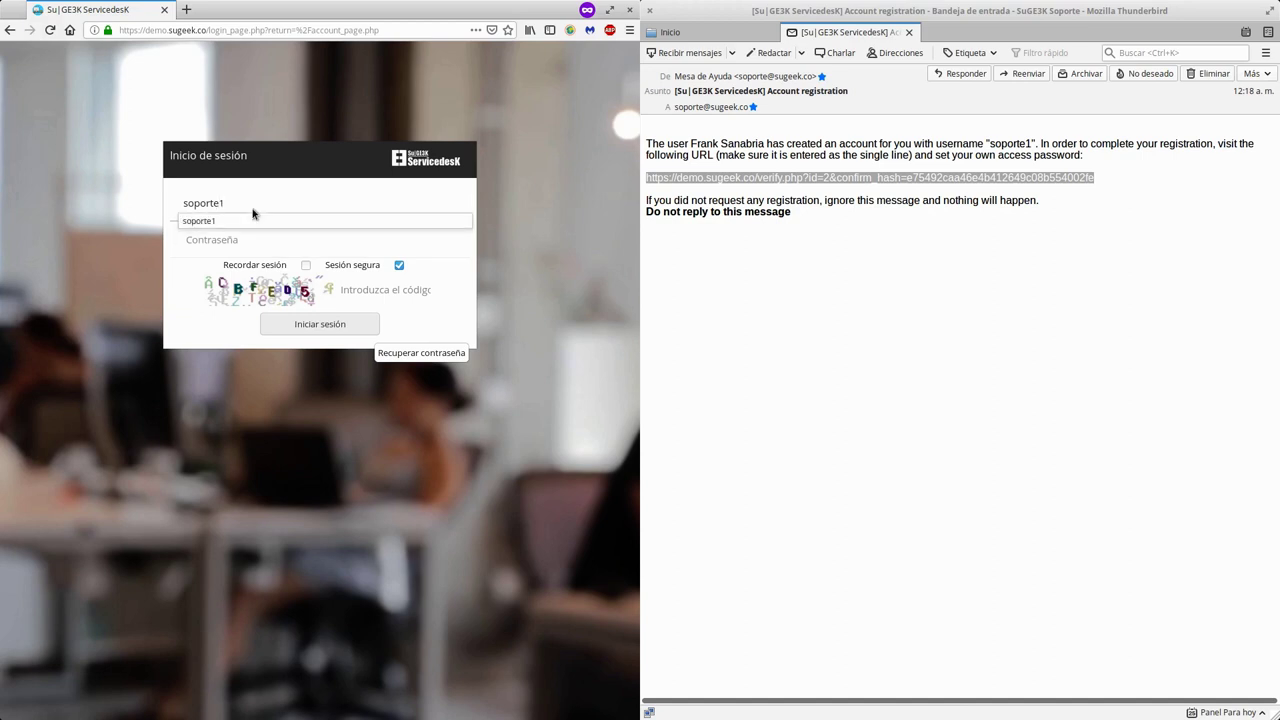
pyautogui.press('Tab')
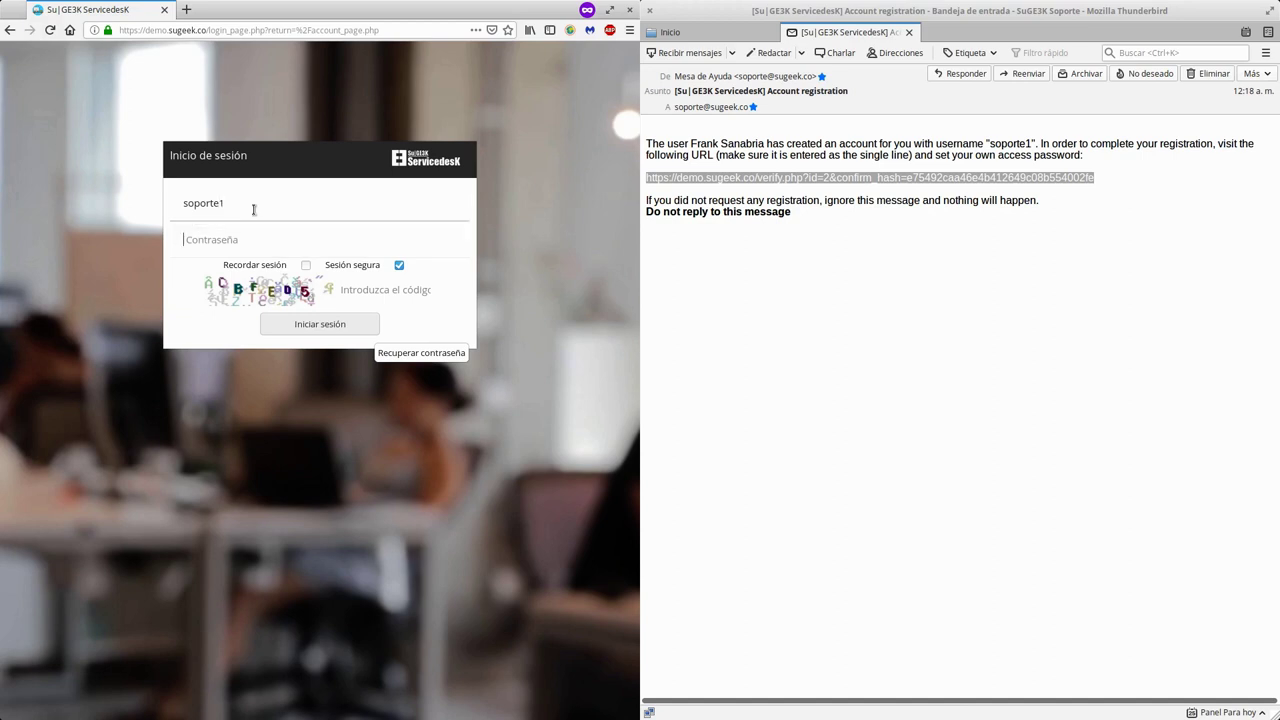
pyautogui.write('••••••••')
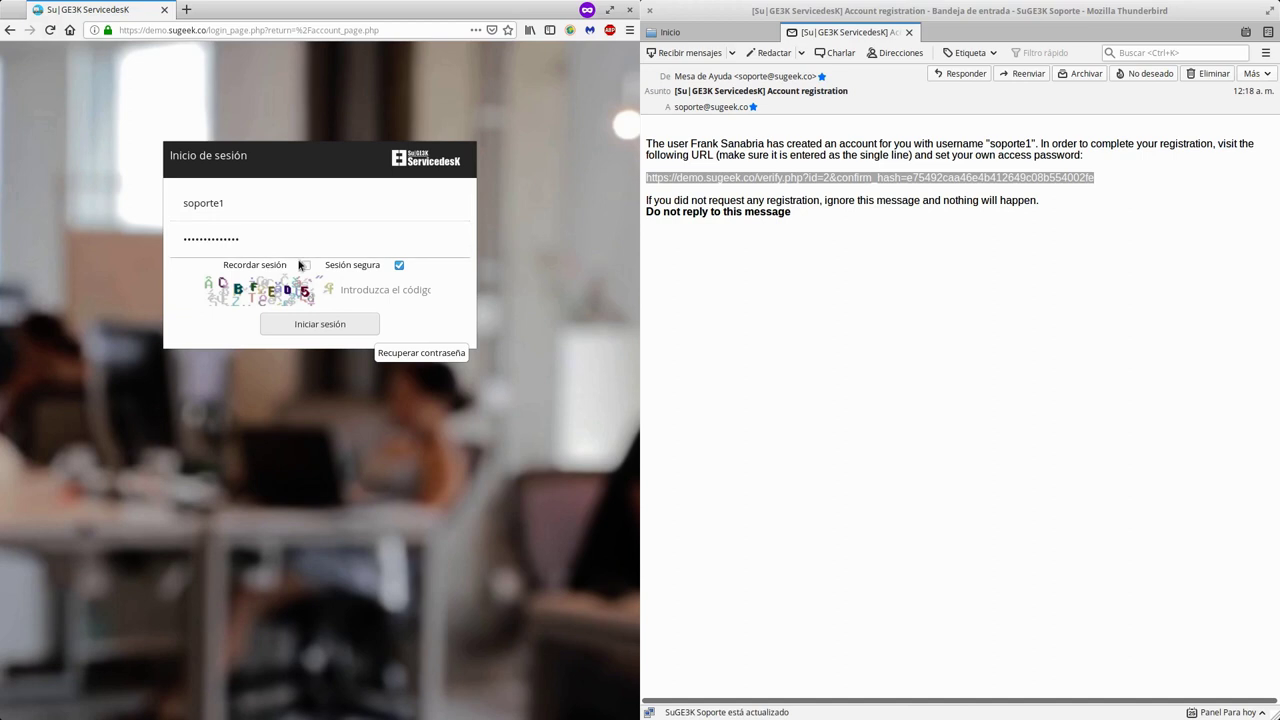
pyautogui.click(399, 265)
pyautogui.click(390, 290)
pyautogui.write('CBFED')
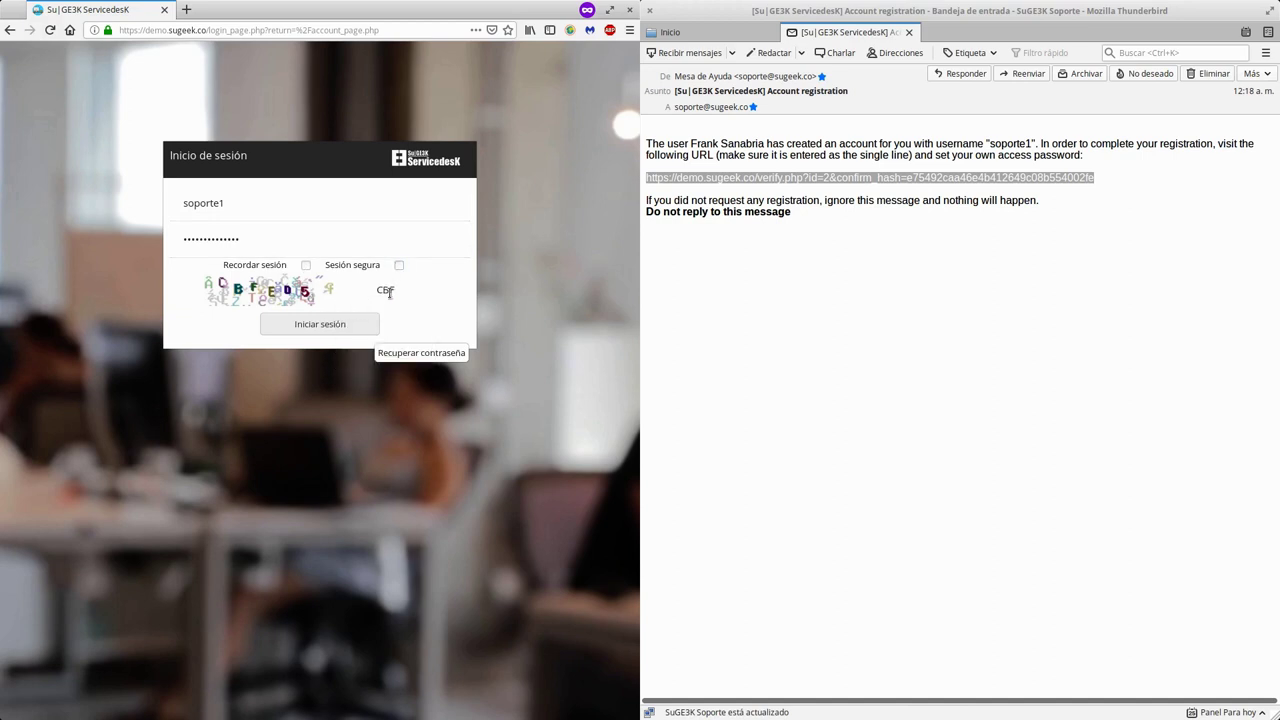
pyautogui.write('5')
pyautogui.click(349, 320)
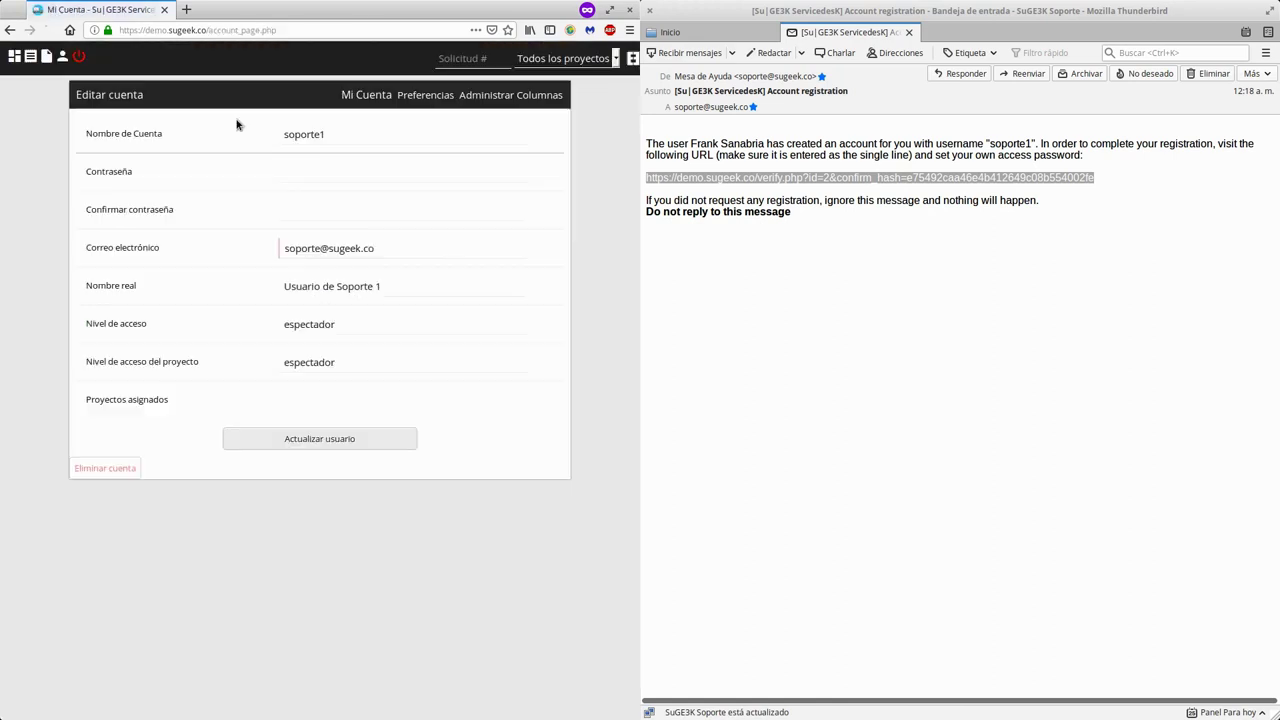
# - As soporte1, open the Mi Vista dashboard and then the empty Ver Solicitudes list
pyautogui.click(15, 56)
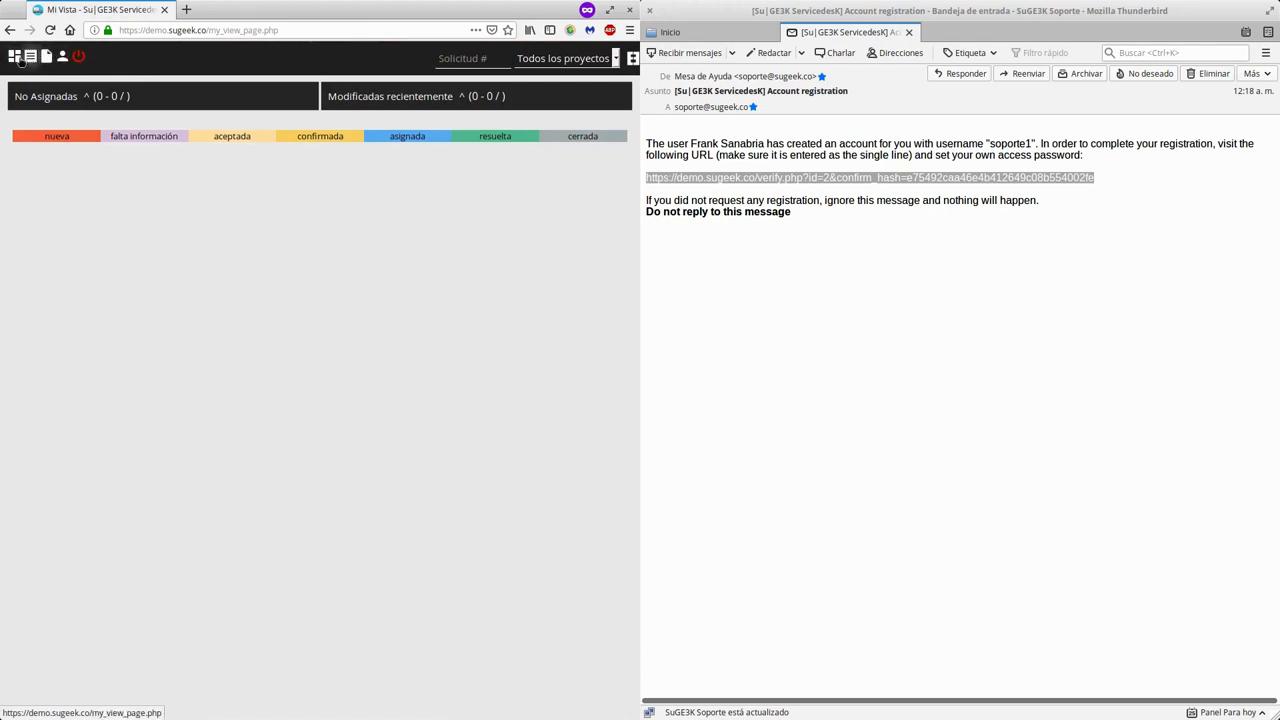
pyautogui.click(30, 56)
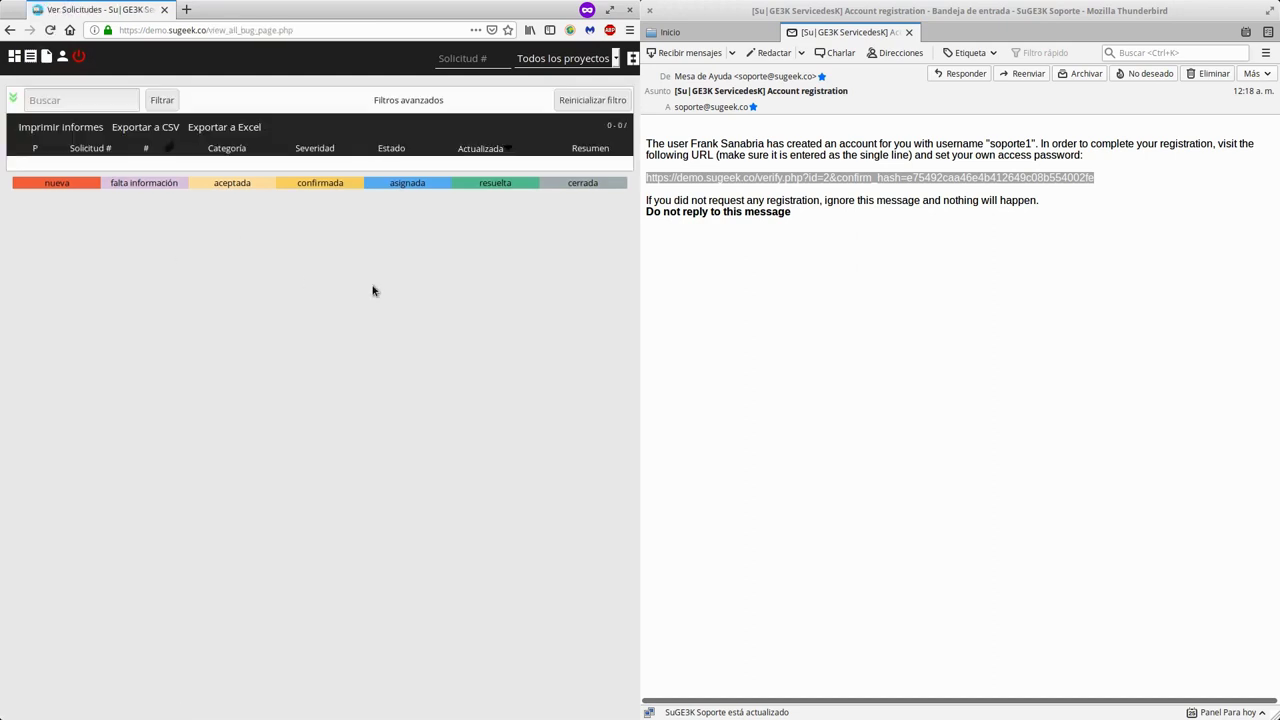
pyautogui.press('super')
pyautogui.click(634, 471)
# - Switch to the administrator's browser window and open its requests list
pyautogui.press('super')
pyautogui.click(957, 123)
pyautogui.press('super')
pyautogui.click(711, 446)
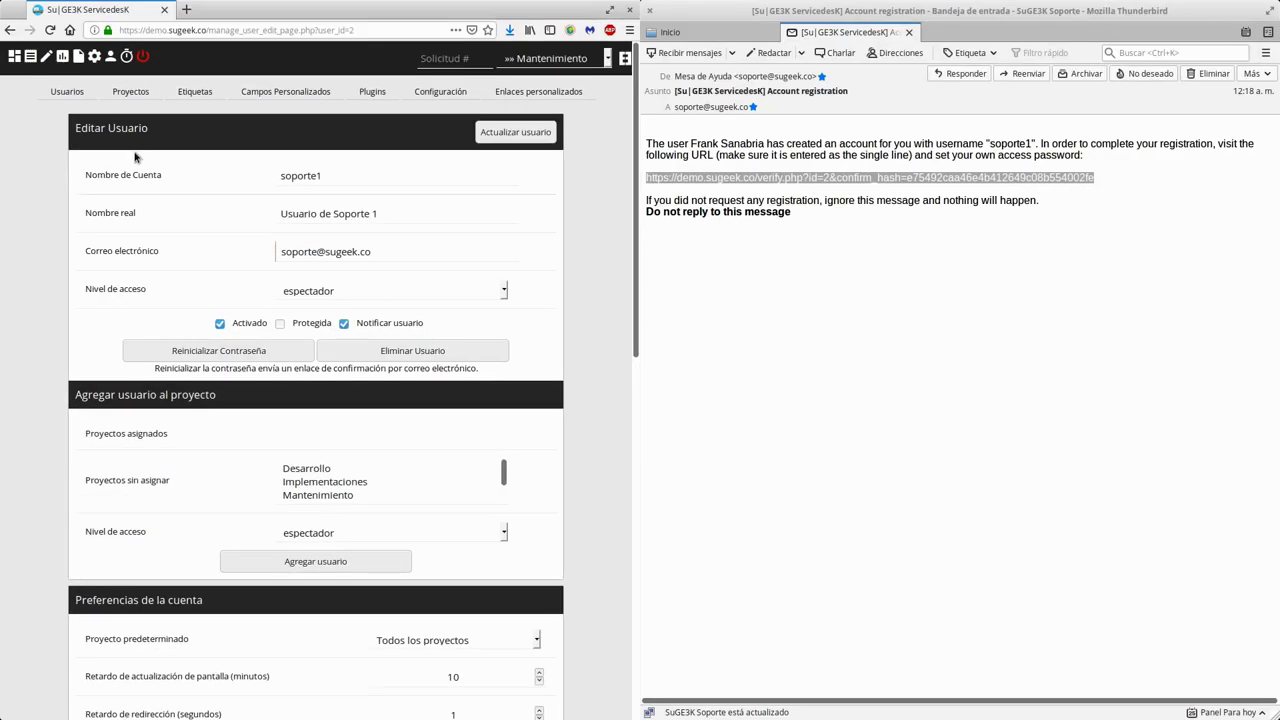
pyautogui.click(29, 57)
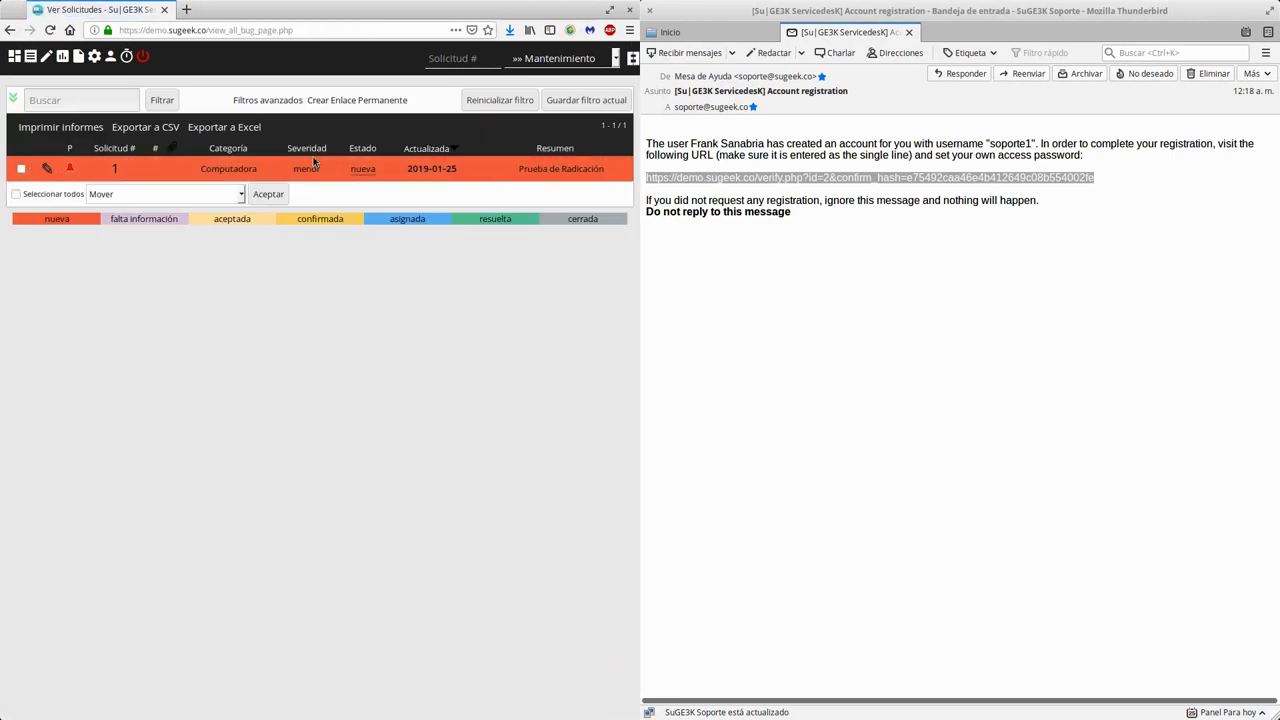
# - Check the header project selector, then return to the side-by-side browser and mail windows
pyautogui.click(556, 58)
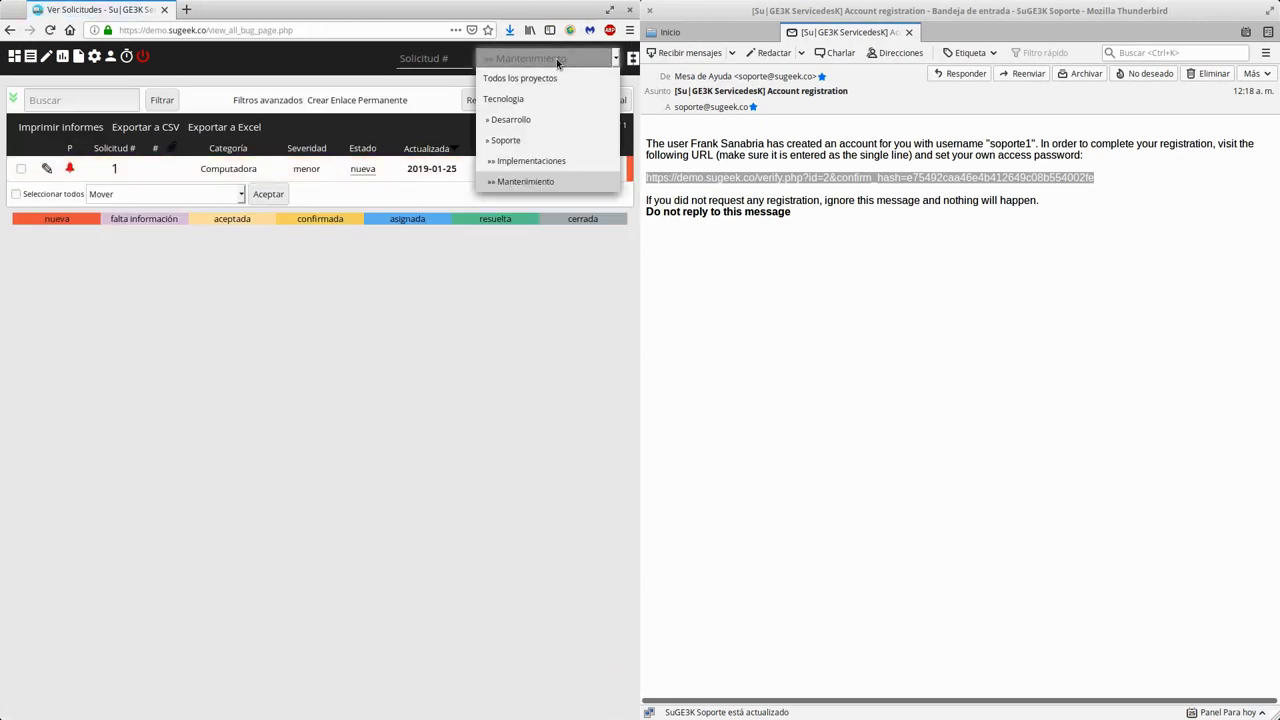
pyautogui.click(556, 58)
pyautogui.click(556, 58)
pyautogui.click(556, 58)
pyautogui.click(503, 328)
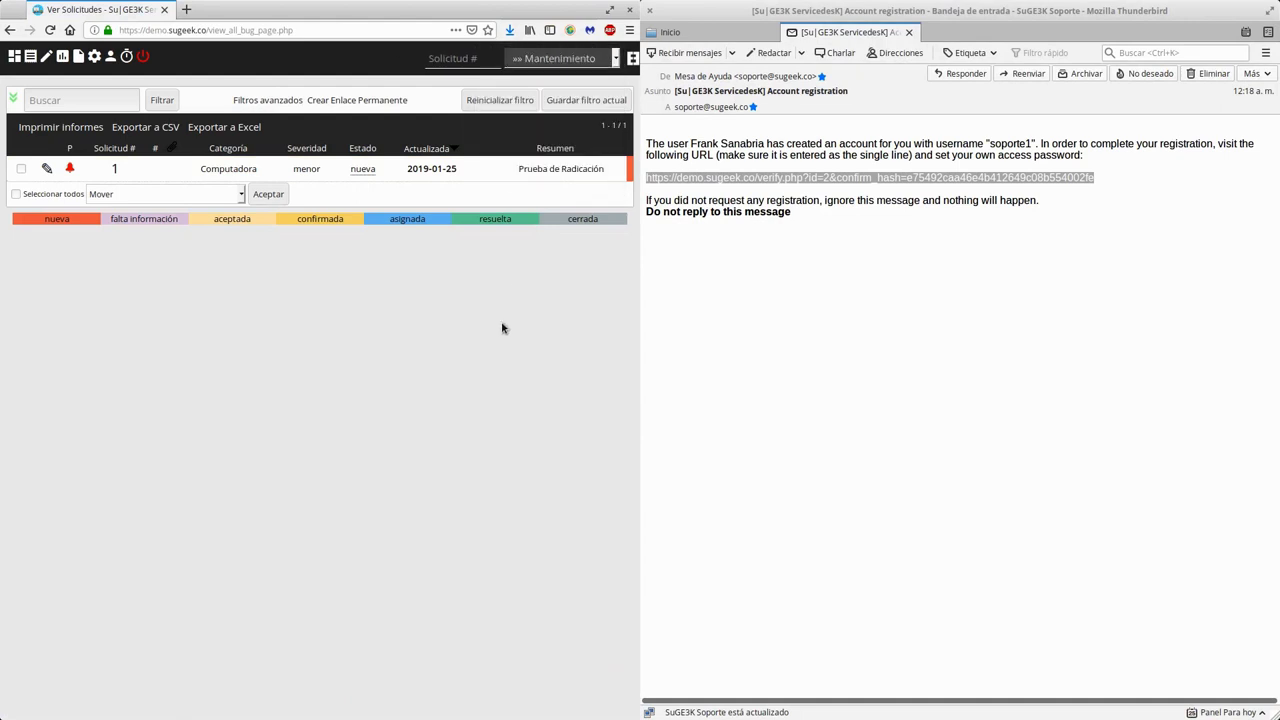
pyautogui.click(566, 60)
pyautogui.click(517, 300)
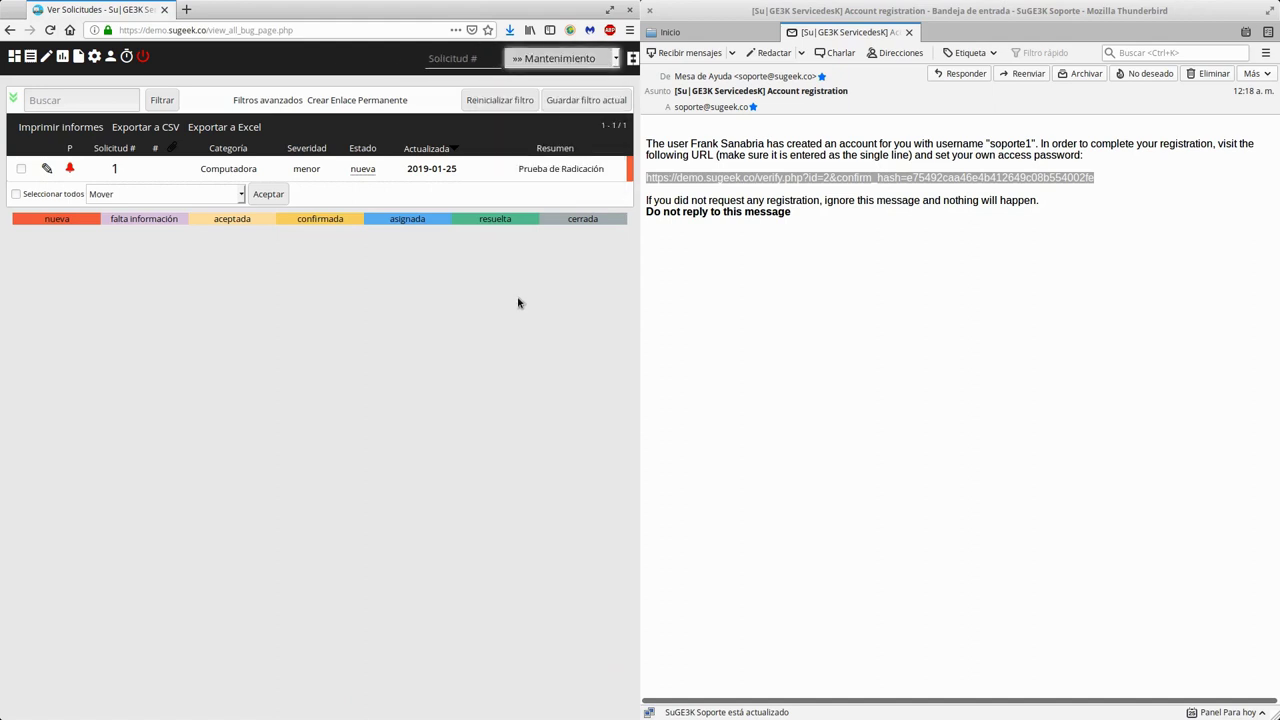
pyautogui.press('super')
pyautogui.click(660, 520)
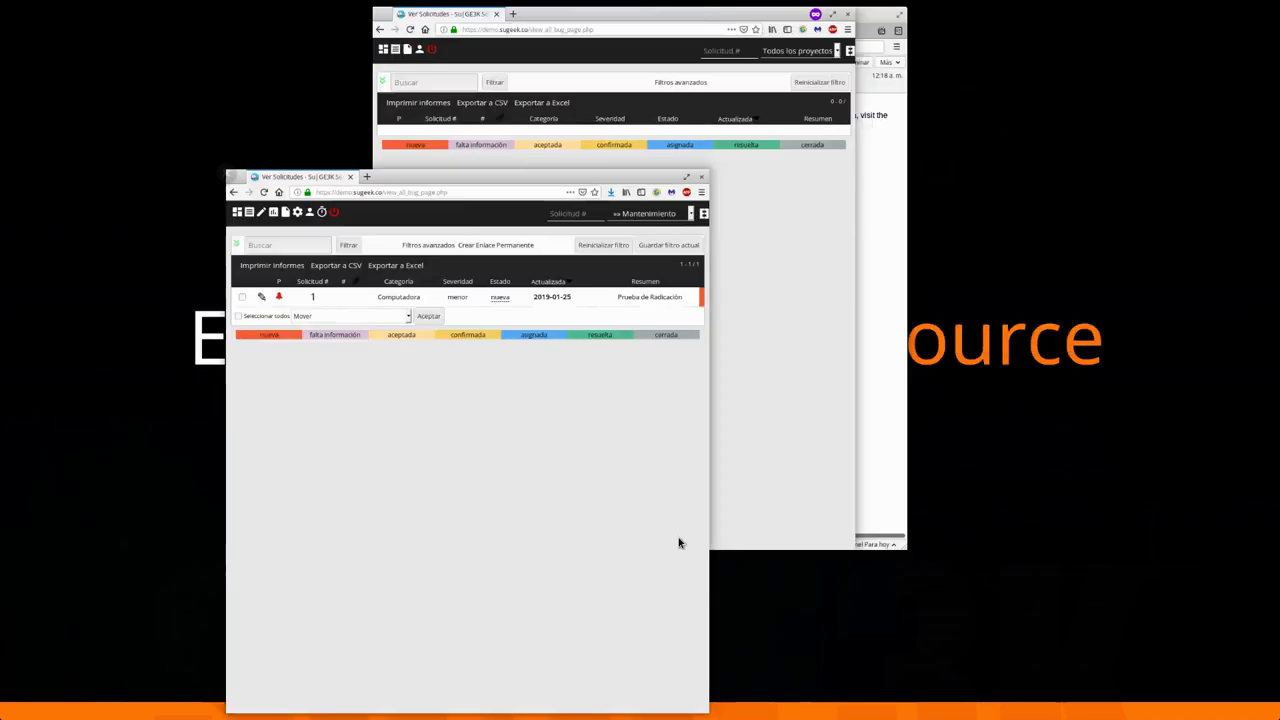
# - Close Thunderbird, maximize Firefox, and open soporte1 from the Usuarios account list
pyautogui.click(92, 58)
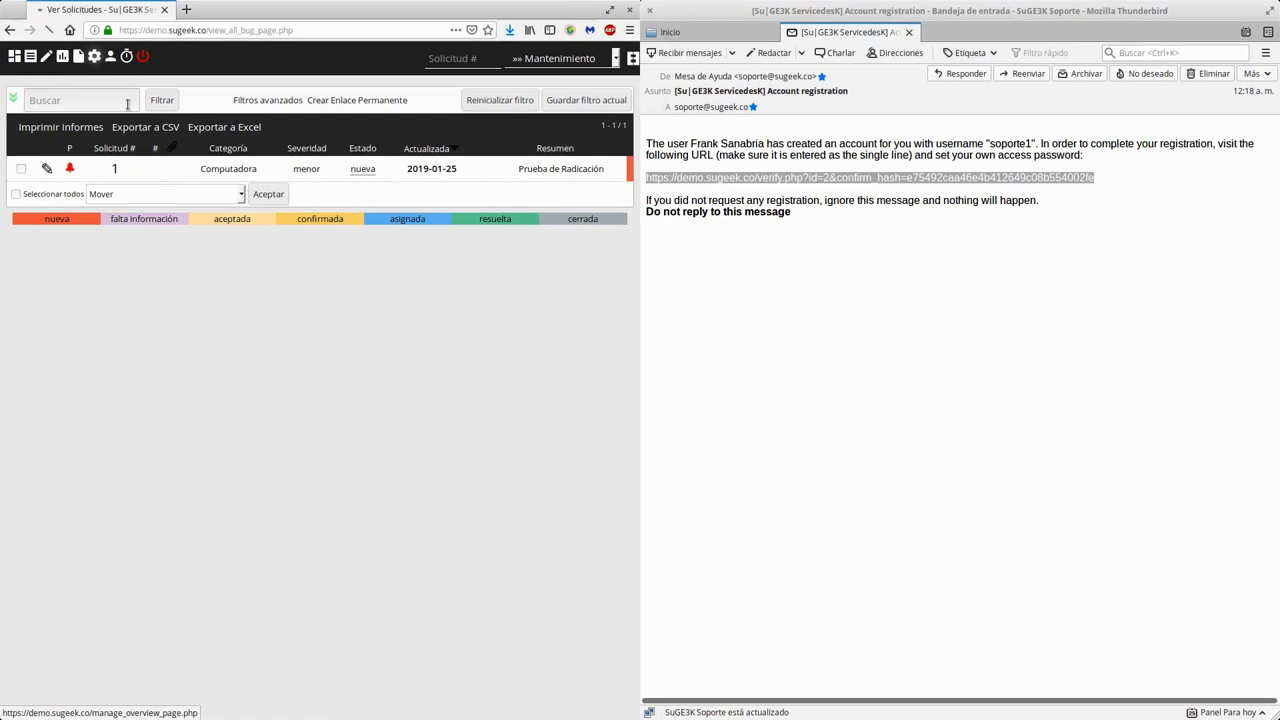
pyautogui.click(648, 14)
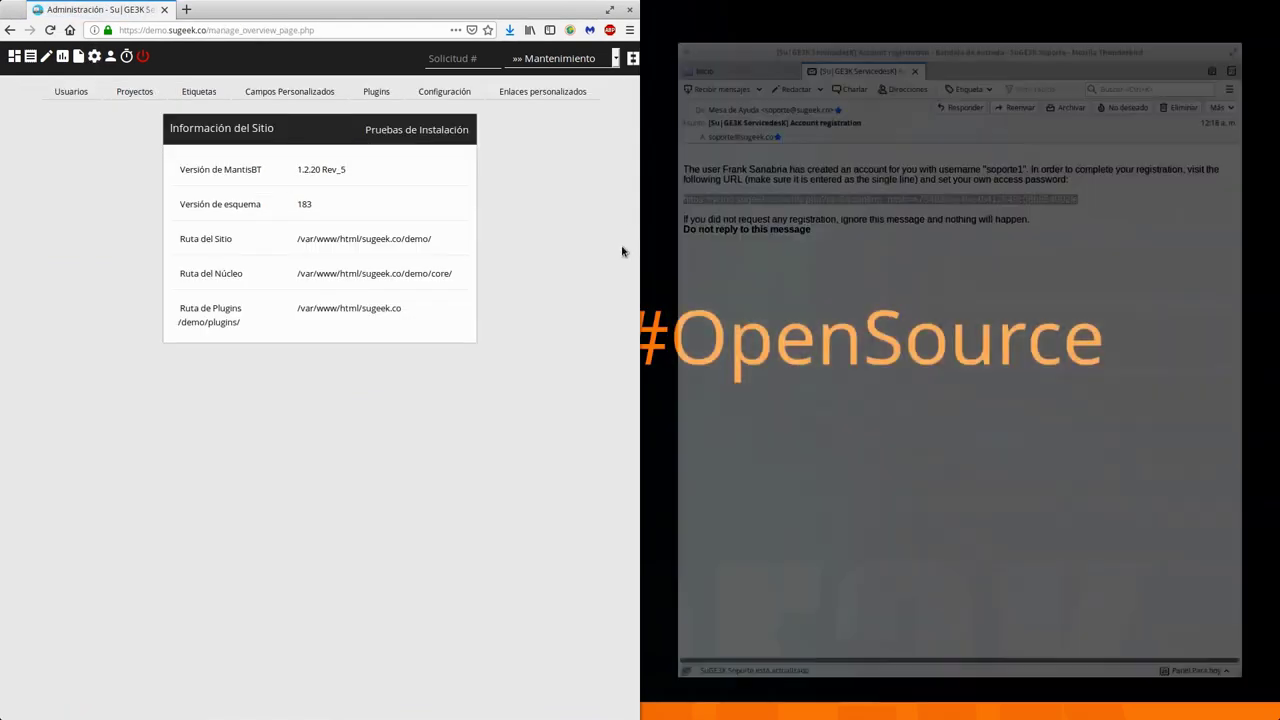
pyautogui.doubleClick(483, 15)
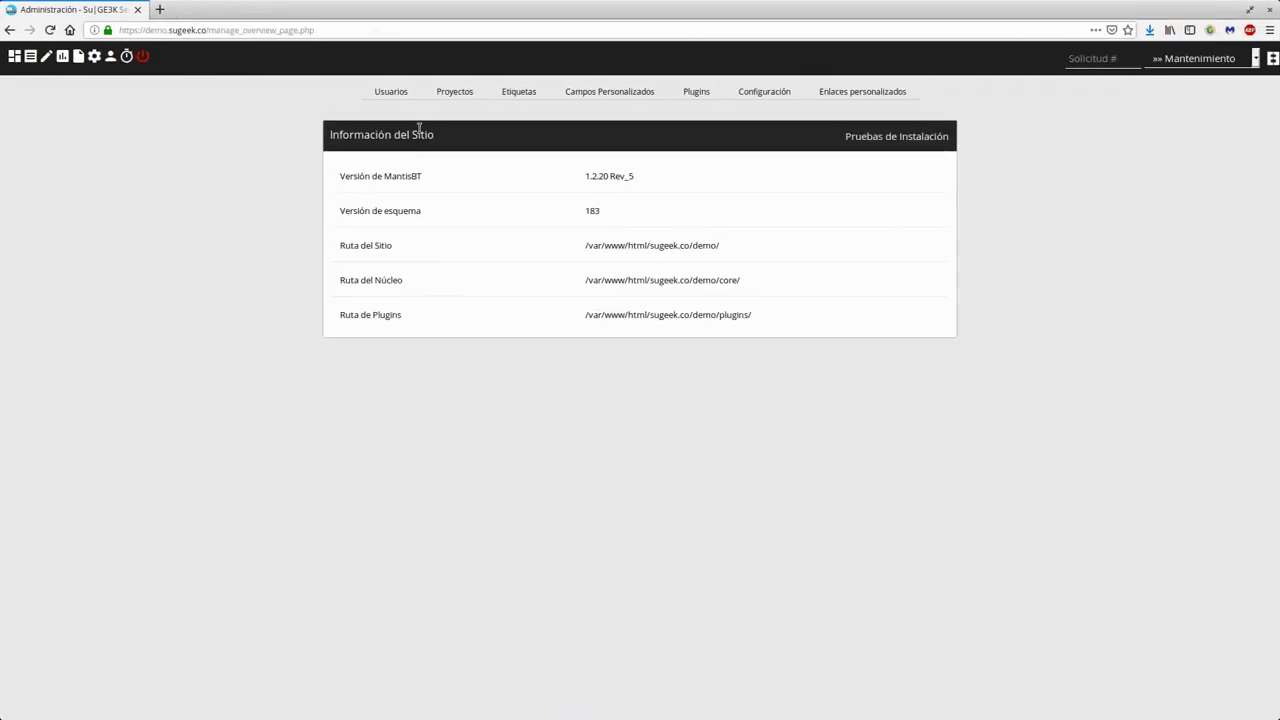
pyautogui.click(392, 92)
pyautogui.press('super')
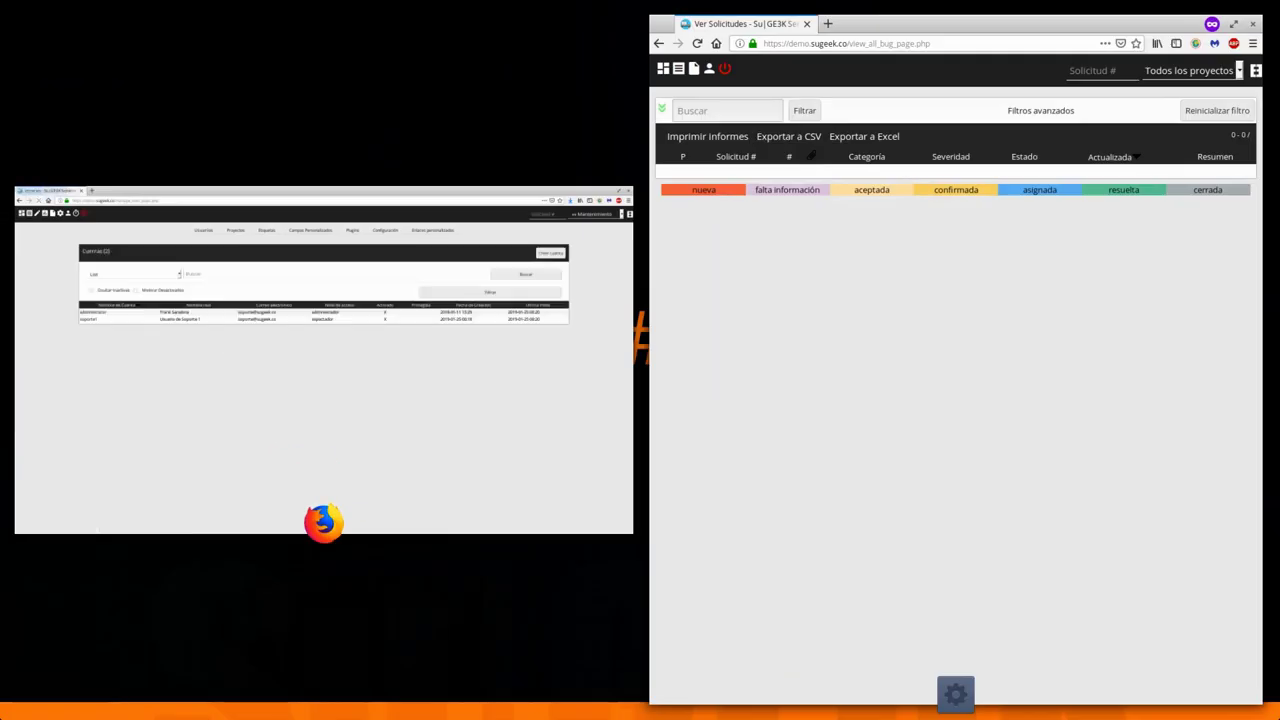
pyautogui.click(320, 232)
pyautogui.click(168, 277)
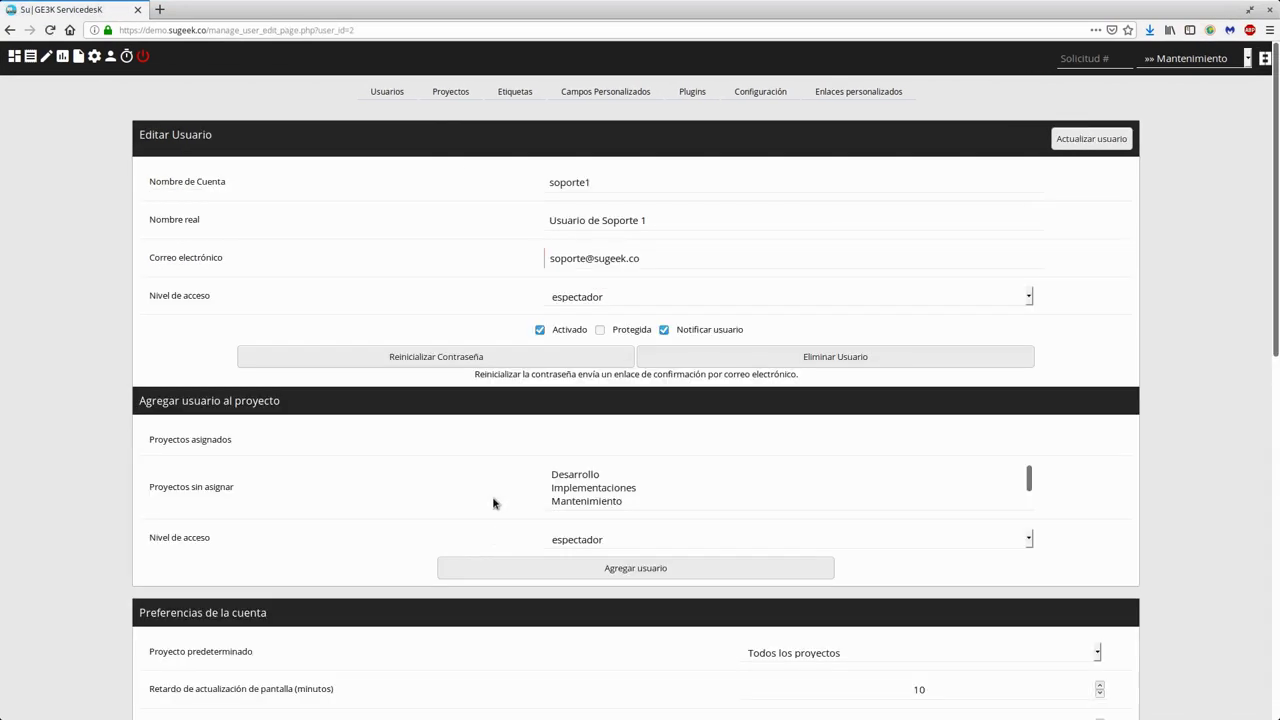
# - Assign Soporte and Tecnologia to soporte1 with espectador access via Agregar usuario
pyautogui.scroll(-3, 490, 492)
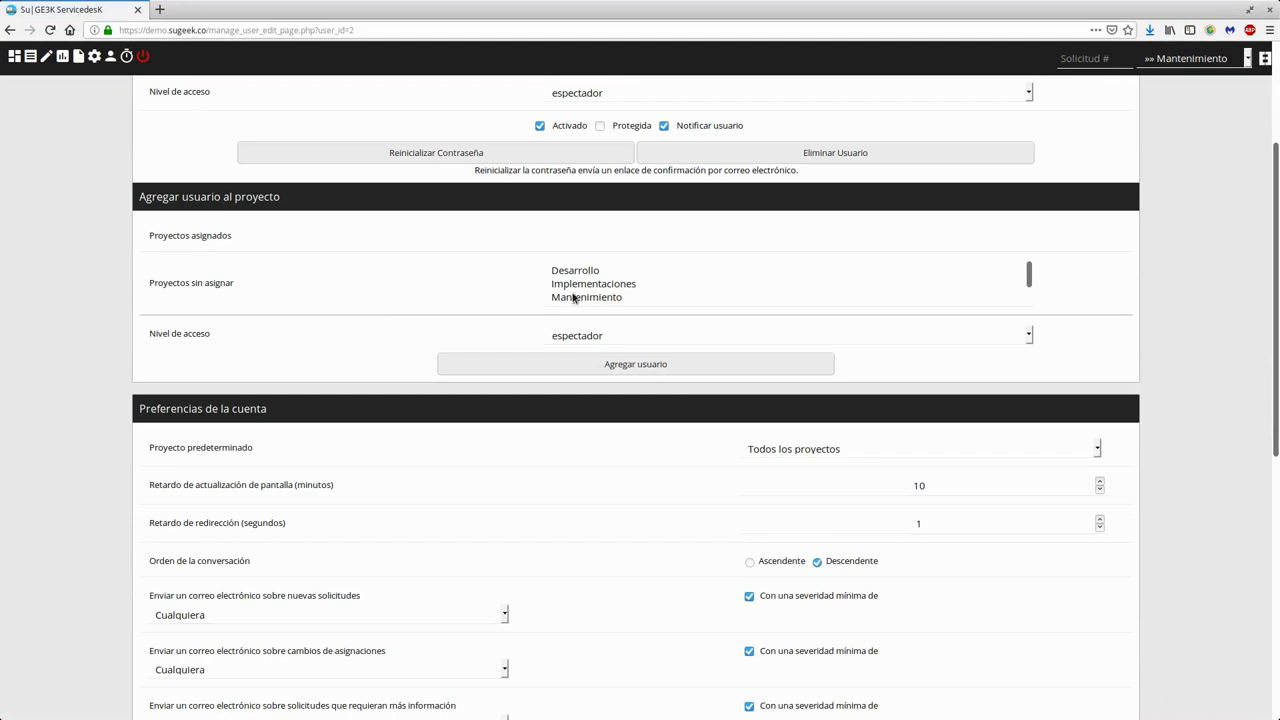
pyautogui.scroll(-1, 577, 290)
pyautogui.click(575, 287)
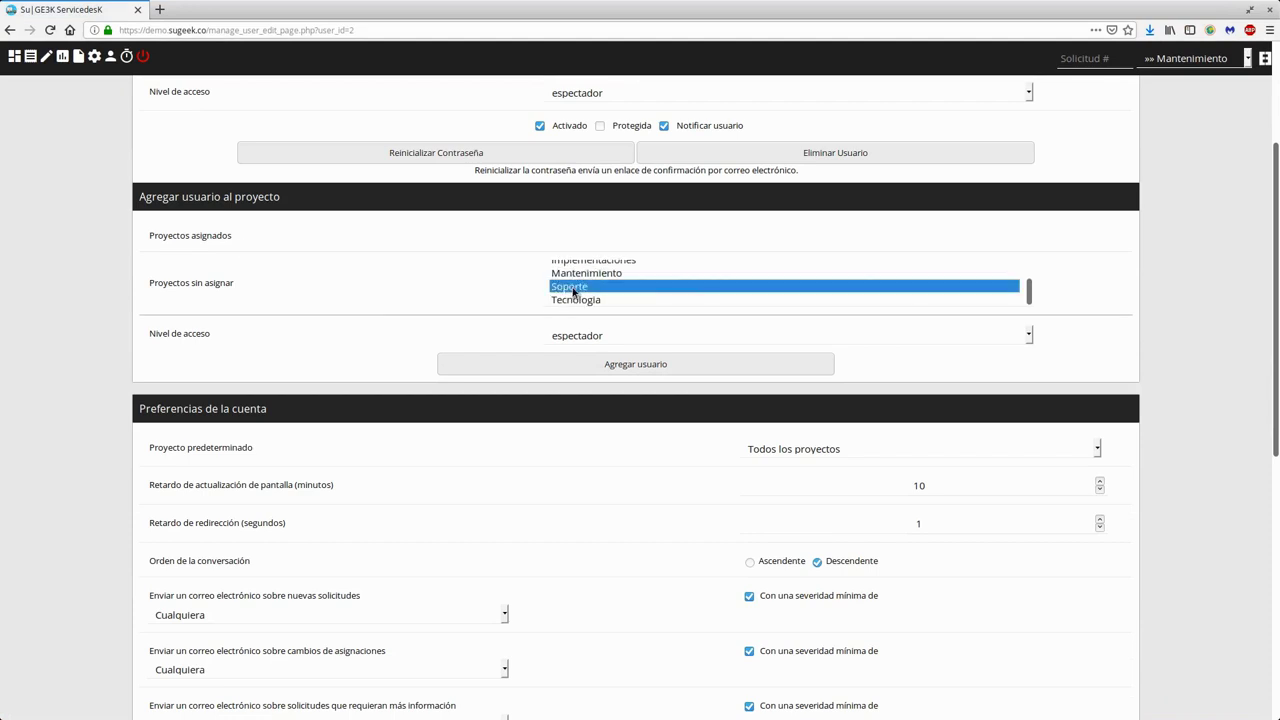
pyautogui.click(576, 300)
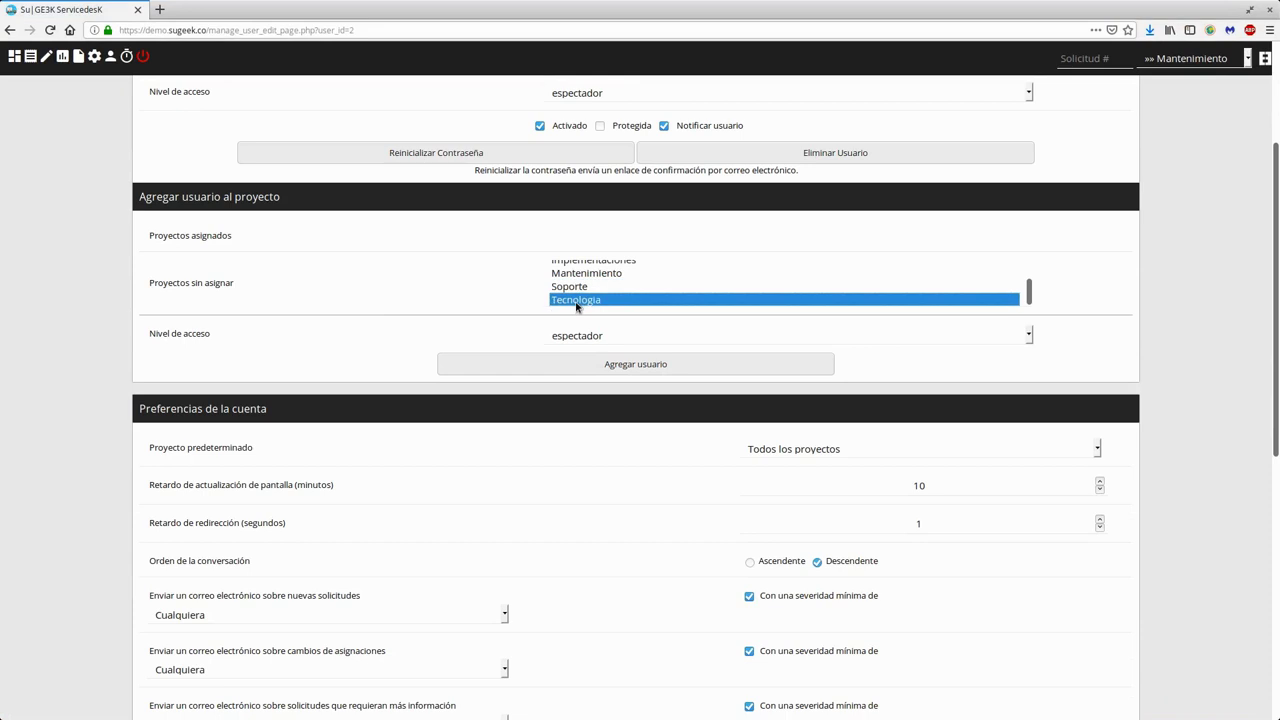
pyautogui.keyDown('ctrl'); pyautogui.click(580, 287); pyautogui.keyUp('ctrl')
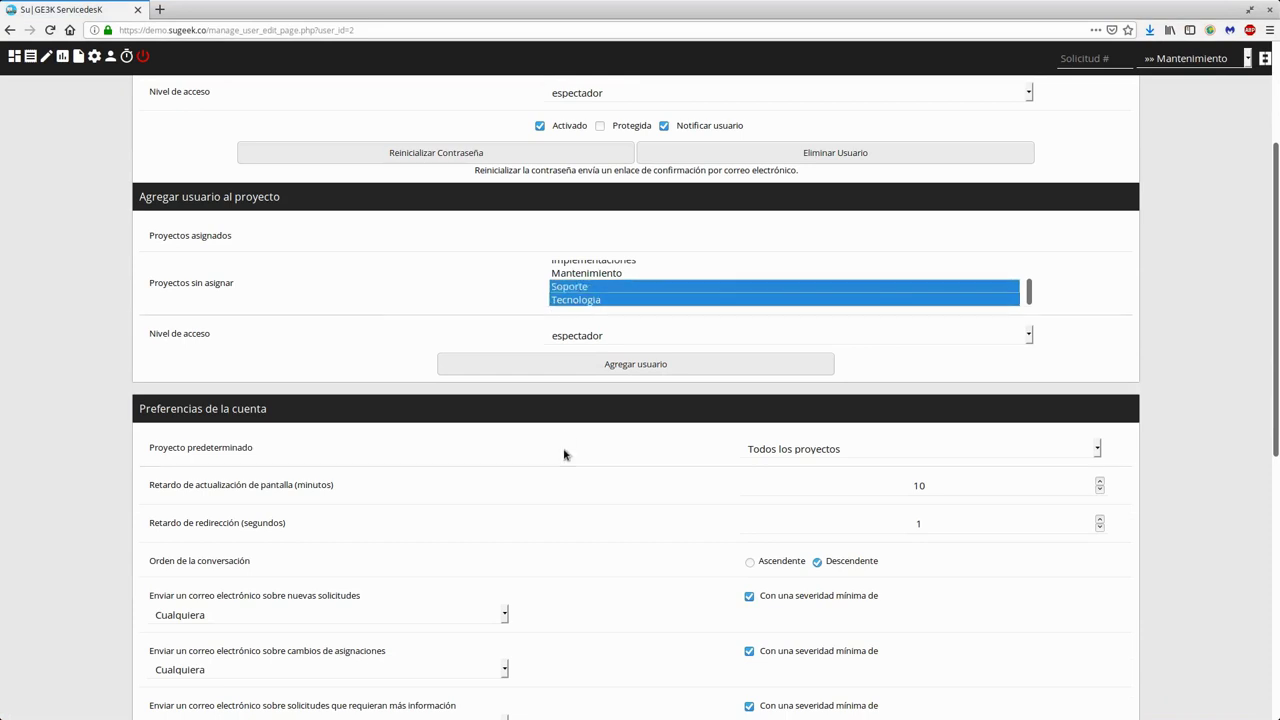
pyautogui.click(648, 367)
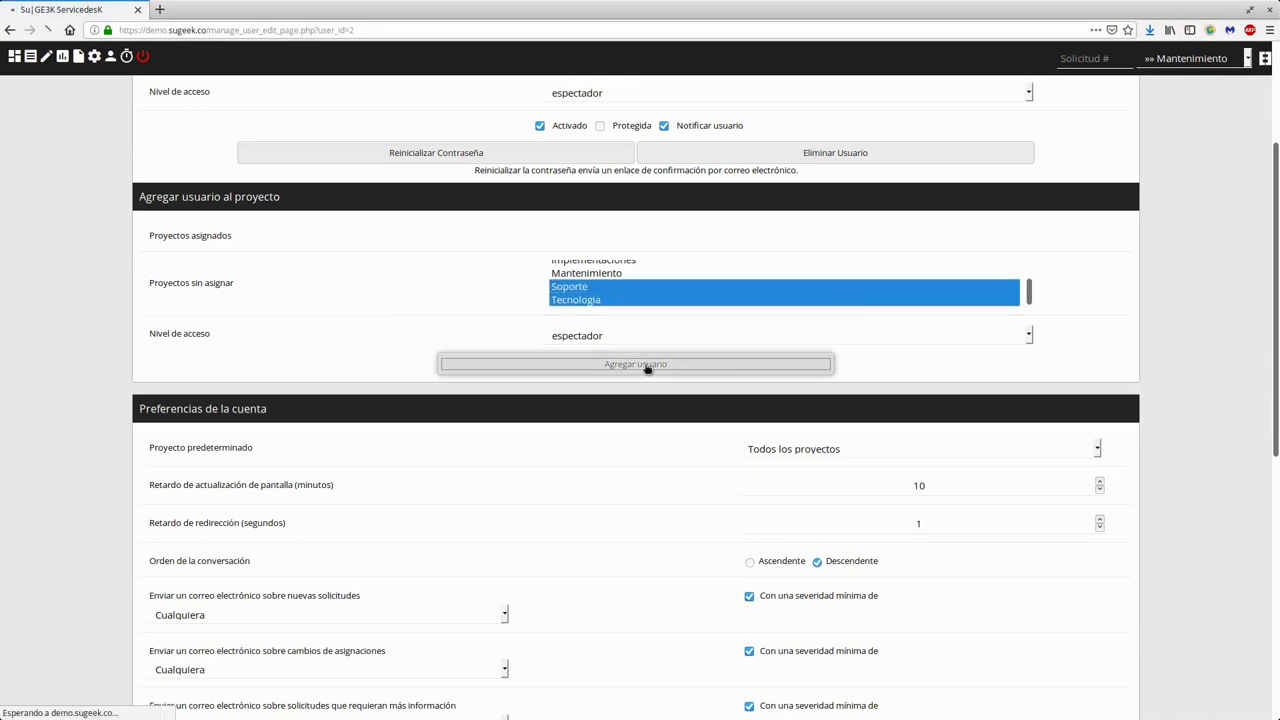
# - Check the espectador access of assigned projects and select Mantenimiento among unassigned ones
pyautogui.scroll(-2, 557, 457)
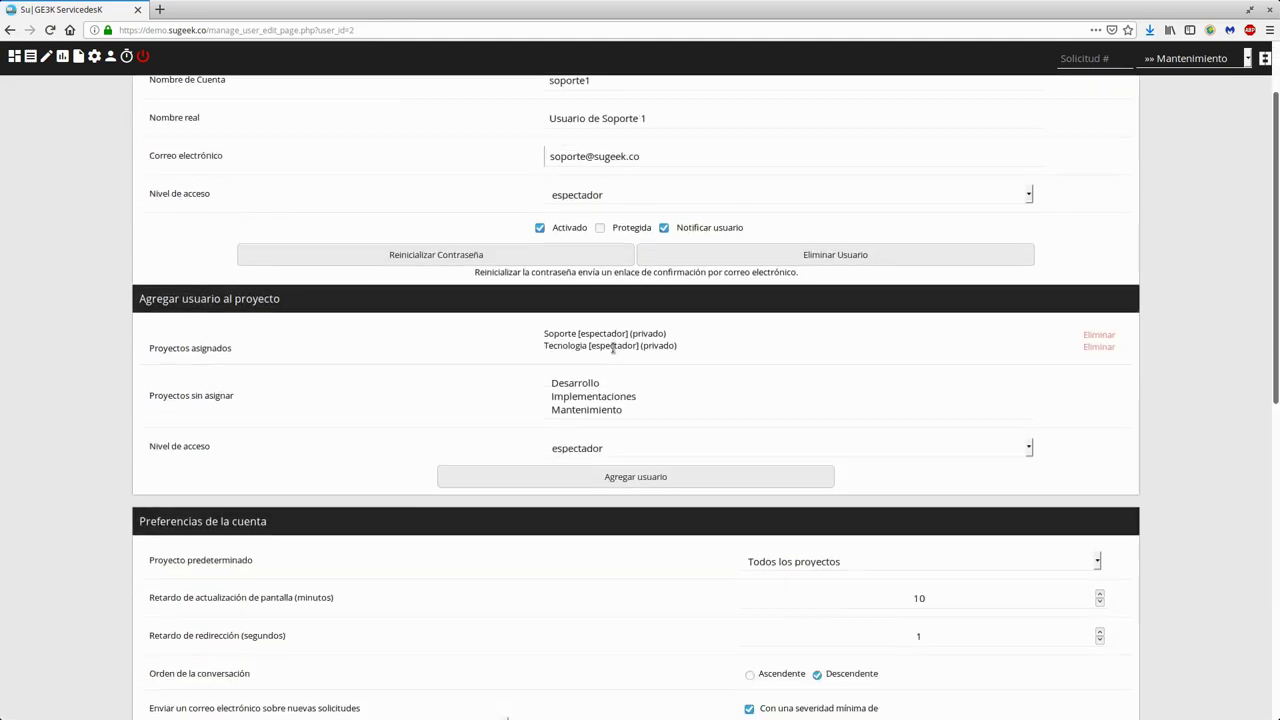
pyautogui.moveTo(580, 333); pyautogui.dragTo(600, 347)
pyautogui.click(760, 340)
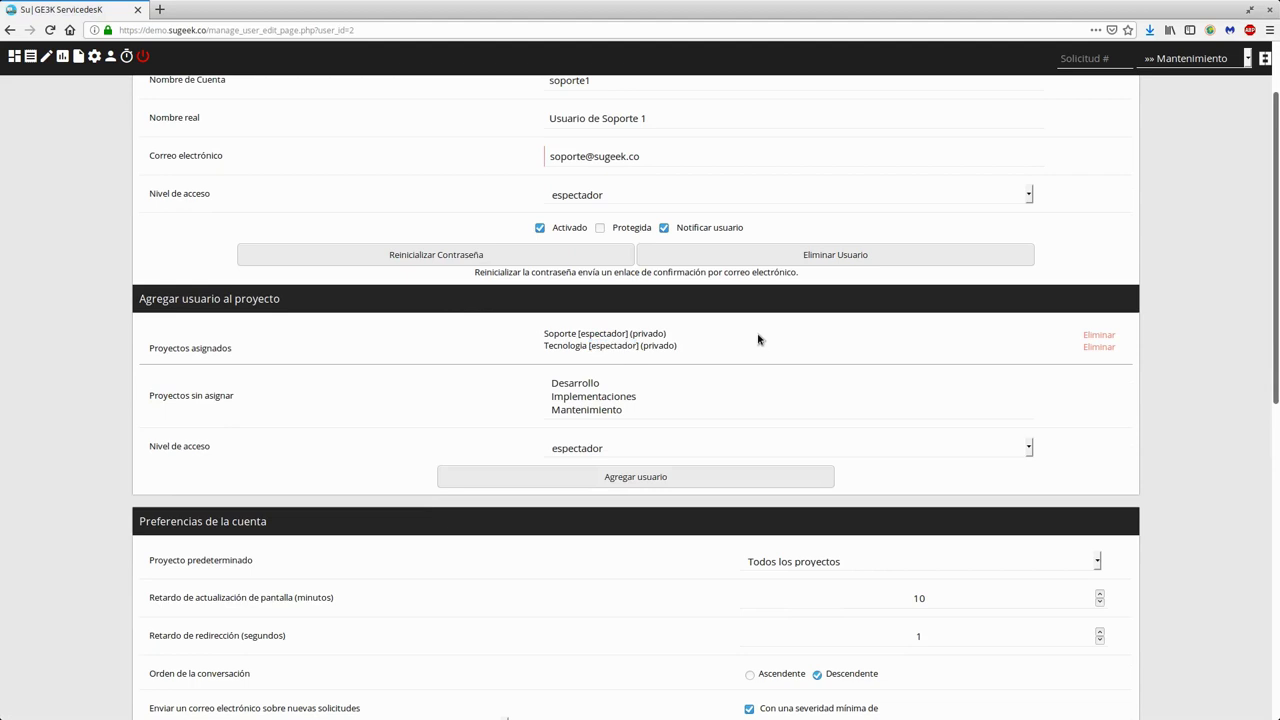
pyautogui.click(1175, 58)
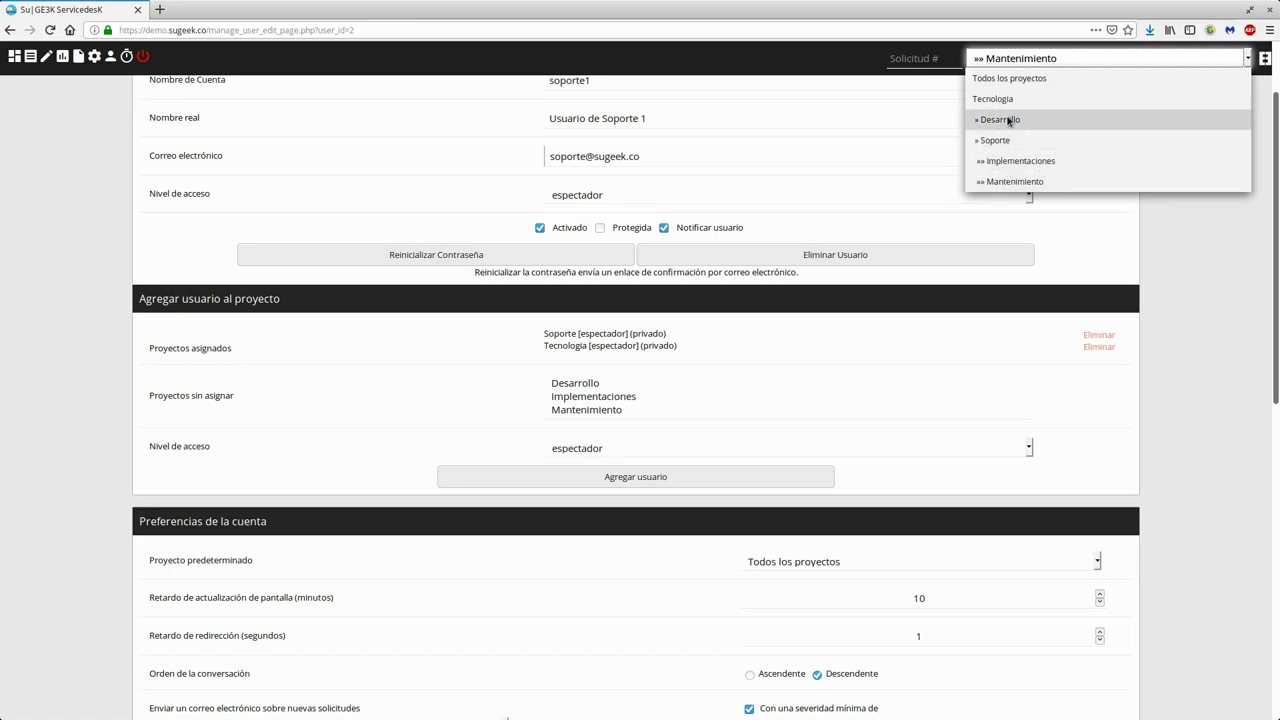
pyautogui.click(598, 408)
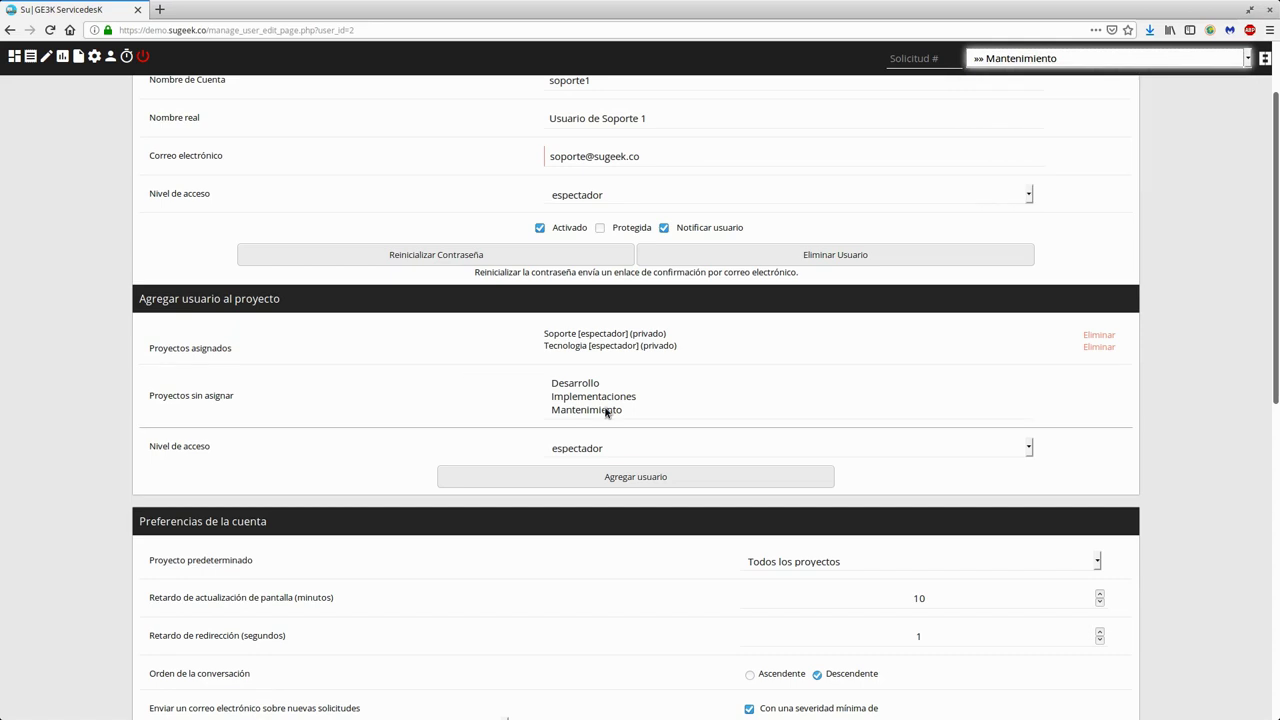
pyautogui.click(600, 409)
pyautogui.scroll(1, 463, 296)
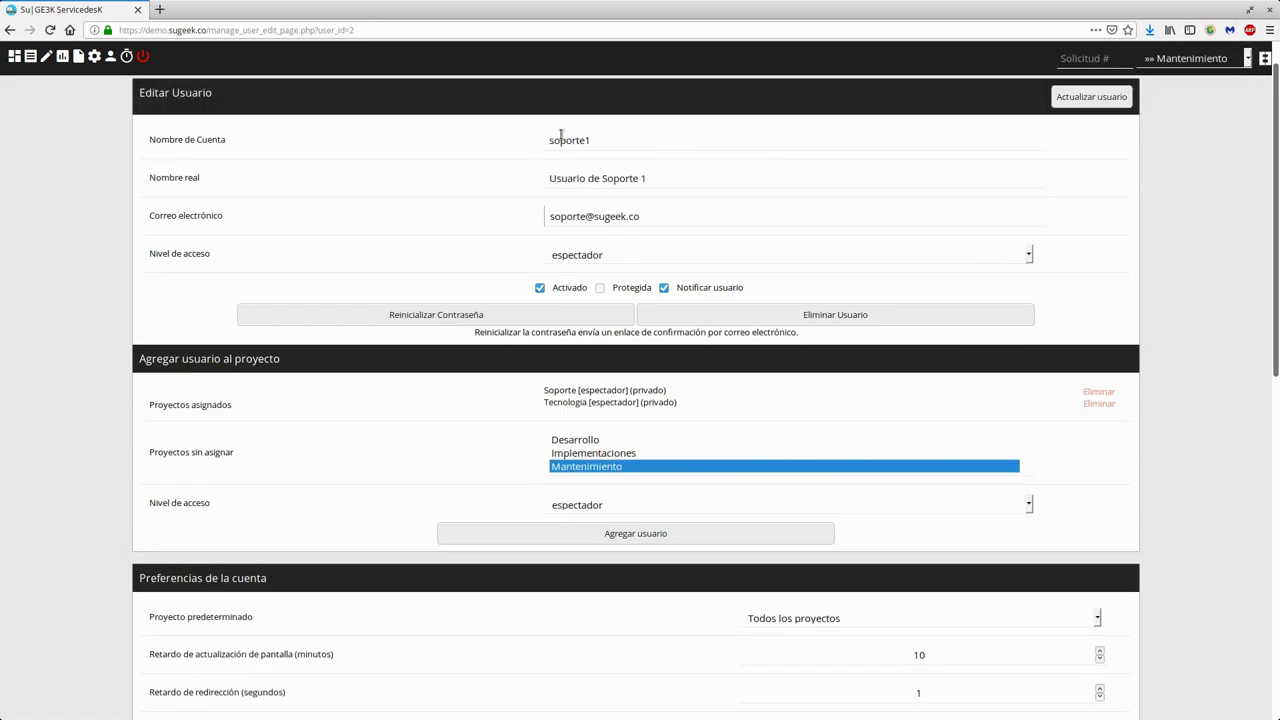
# - Set Nivel de acceso to especialista and add soporte1 to Mantenimiento
pyautogui.click(630, 516)
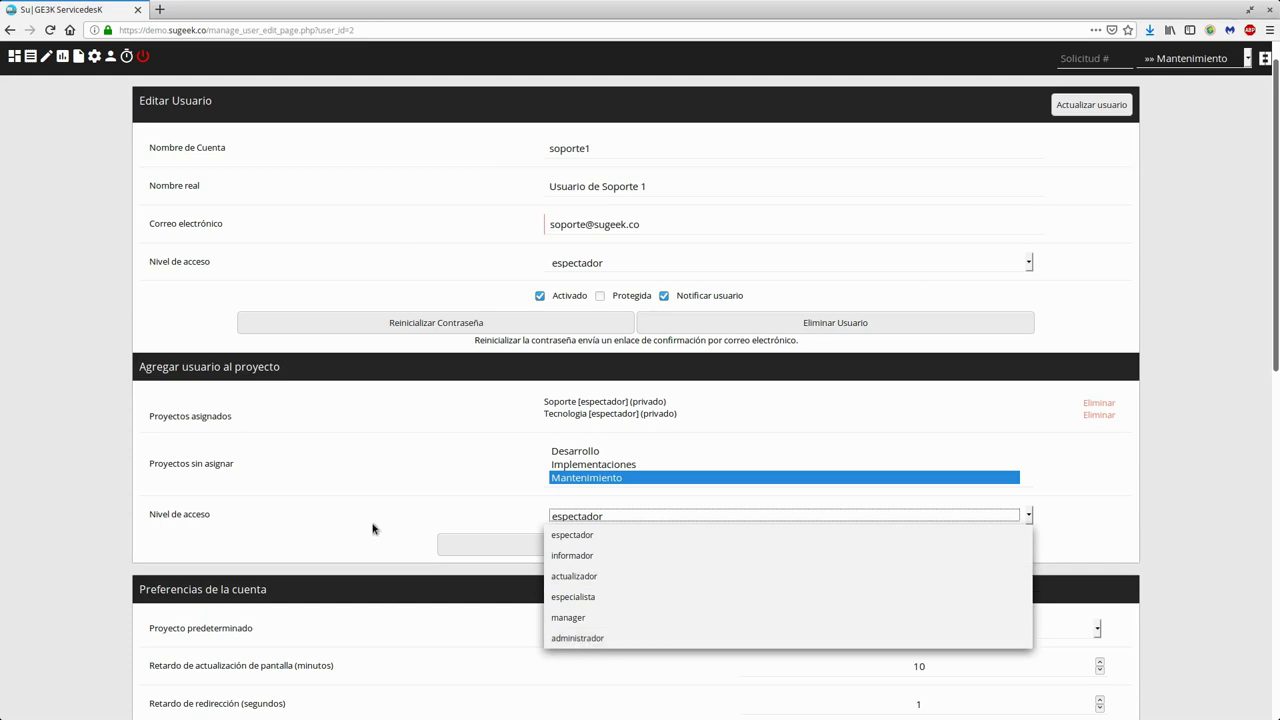
pyautogui.click(669, 603)
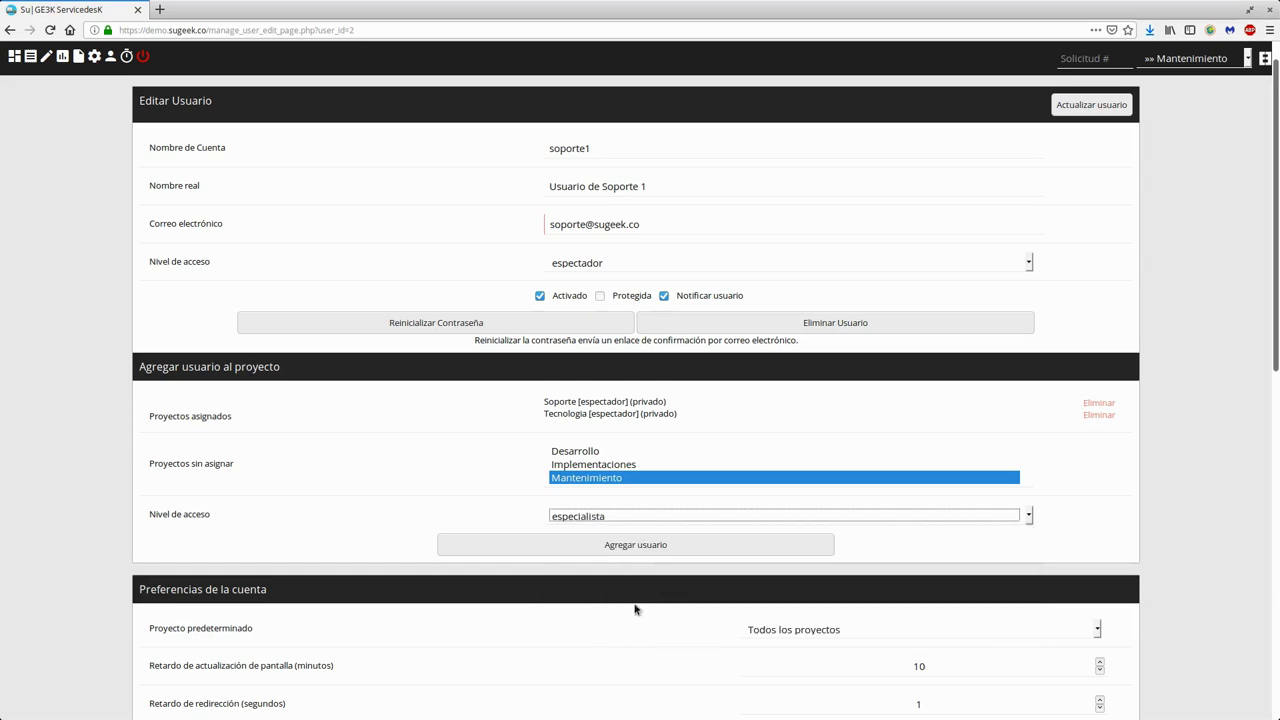
pyautogui.click(614, 541)
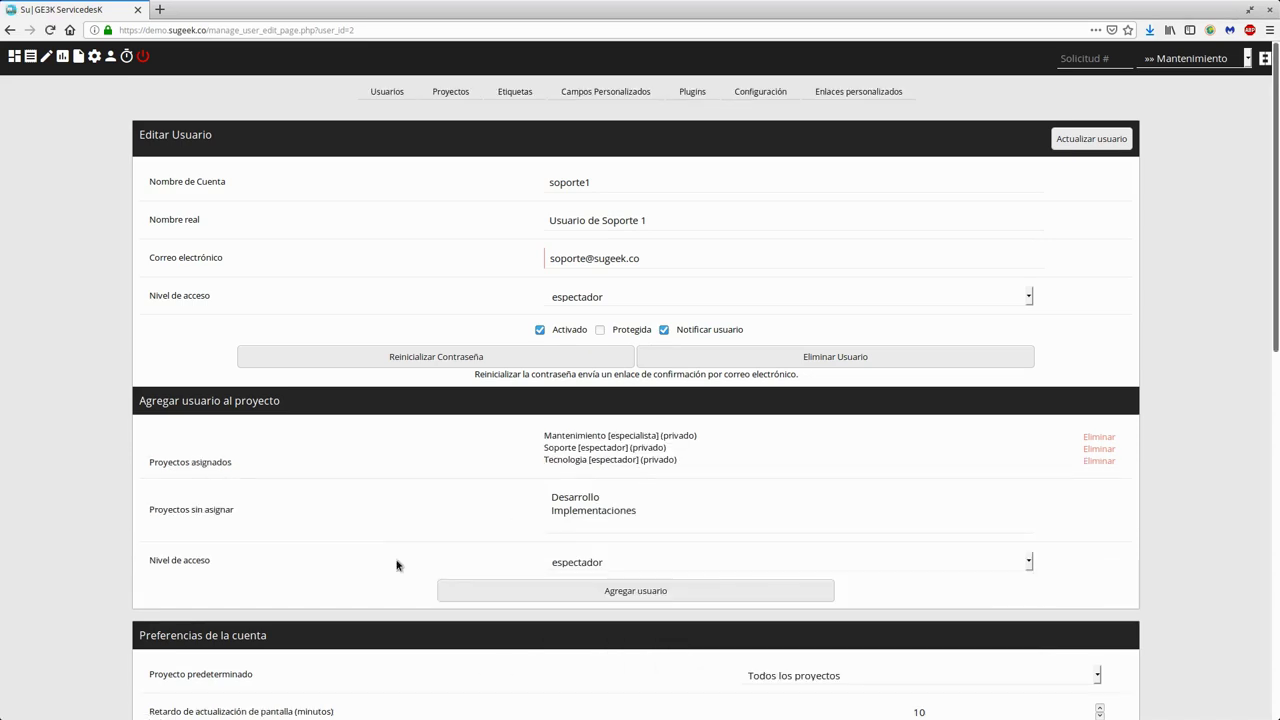
# - Maximize soporte1's request list window and reload it to show request 1 'Prueba de Radicación'
pyautogui.scroll(-2, 409, 549)
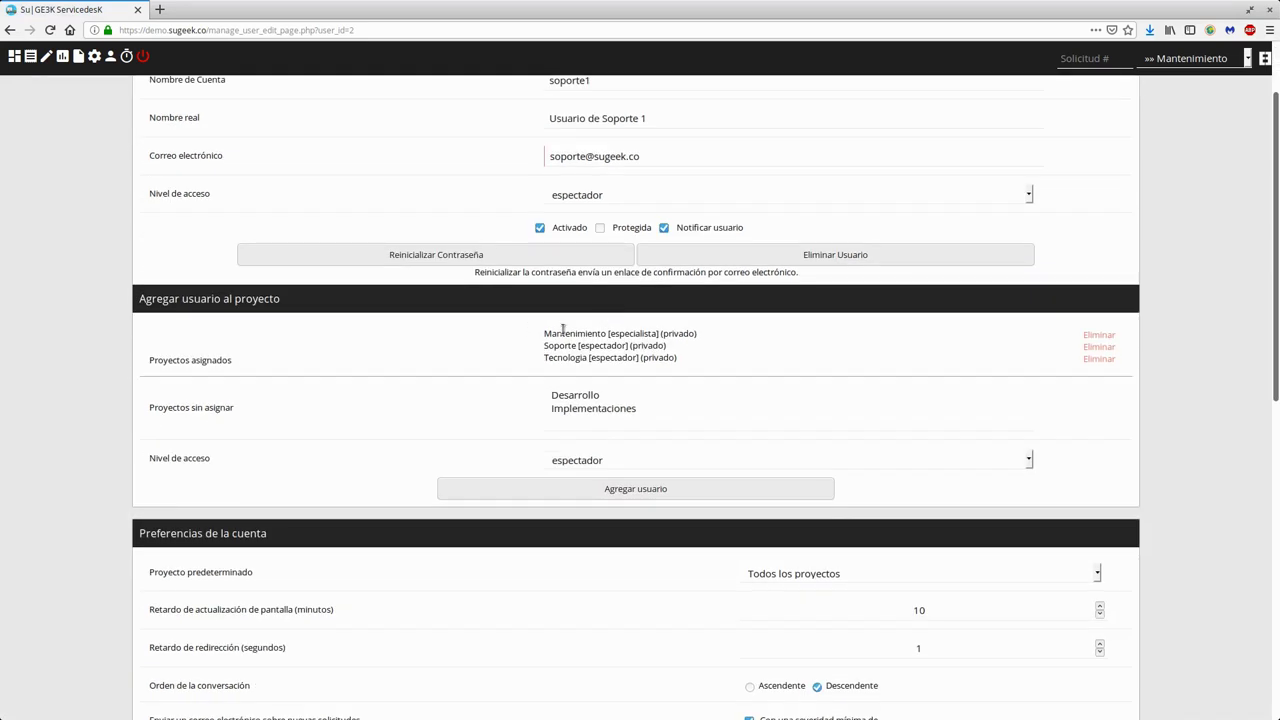
pyautogui.press('super')
pyautogui.click(860, 288)
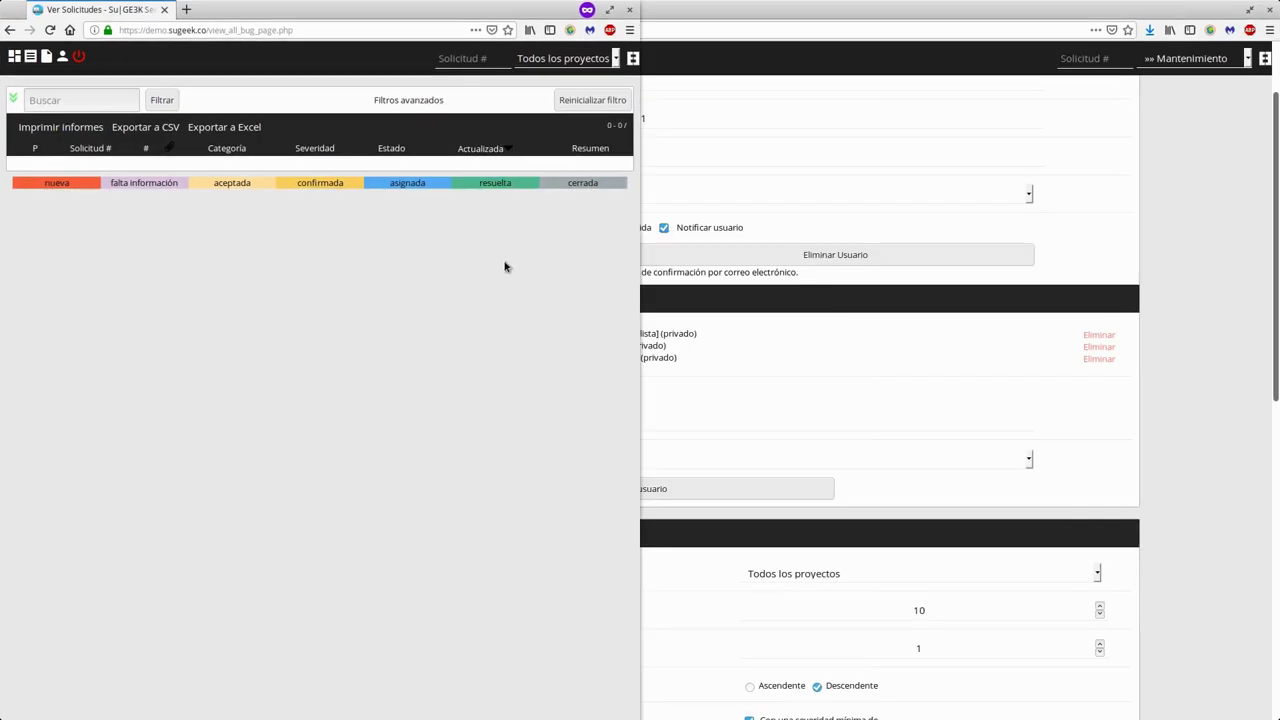
pyautogui.doubleClick(474, 8)
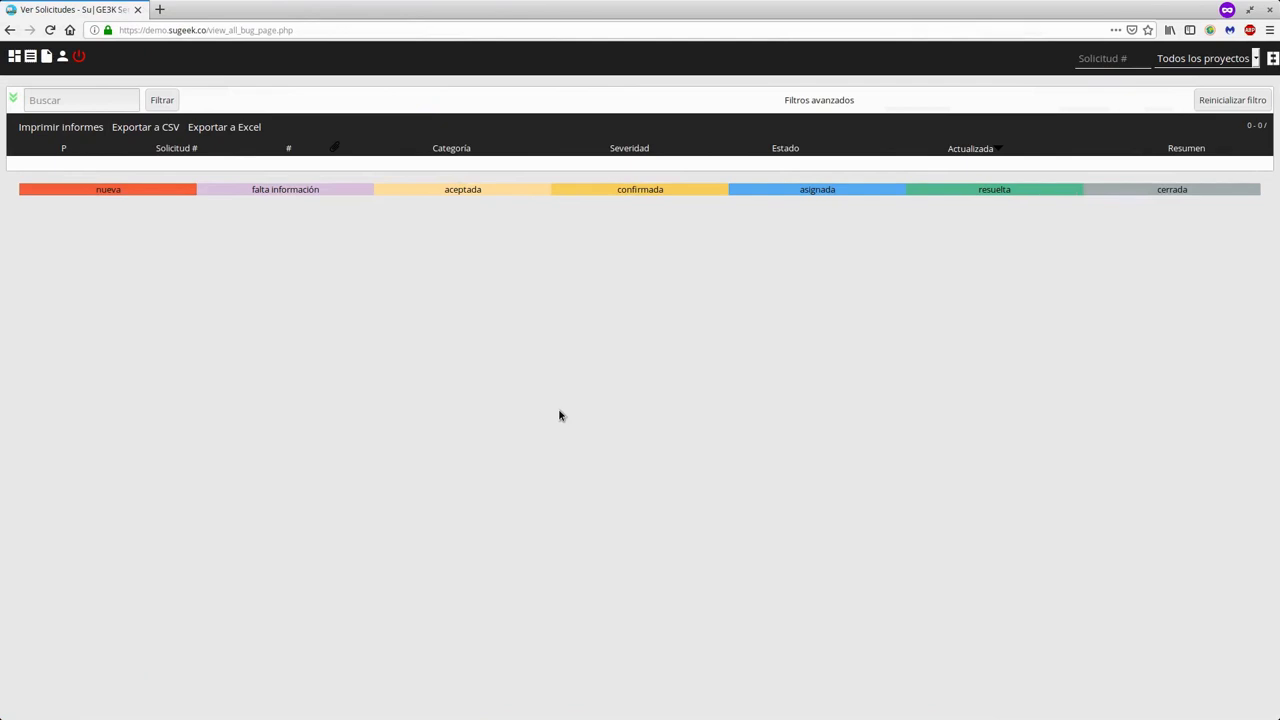
pyautogui.press('F5')
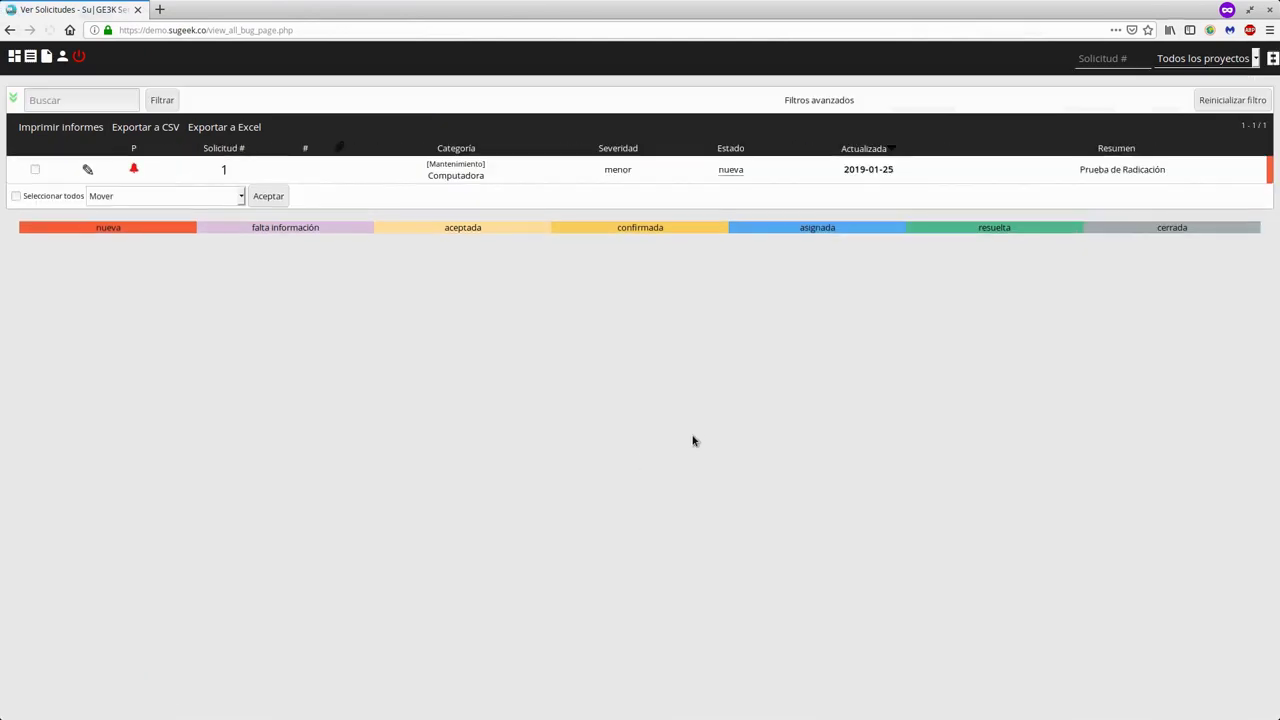
pyautogui.moveTo(1155, 169); pyautogui.dragTo(157, 180)
pyautogui.moveTo(80, 180); pyautogui.dragTo(831, 300)
pyautogui.click(786, 429)
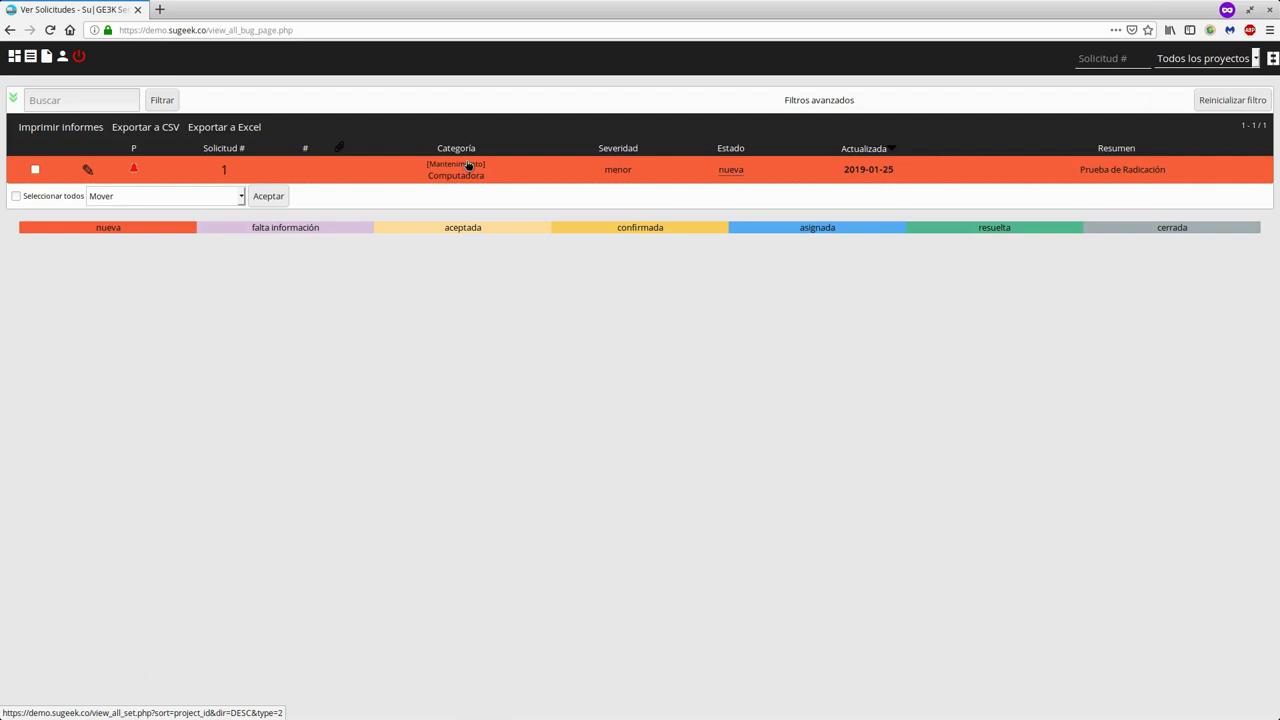
pyautogui.click(1210, 58)
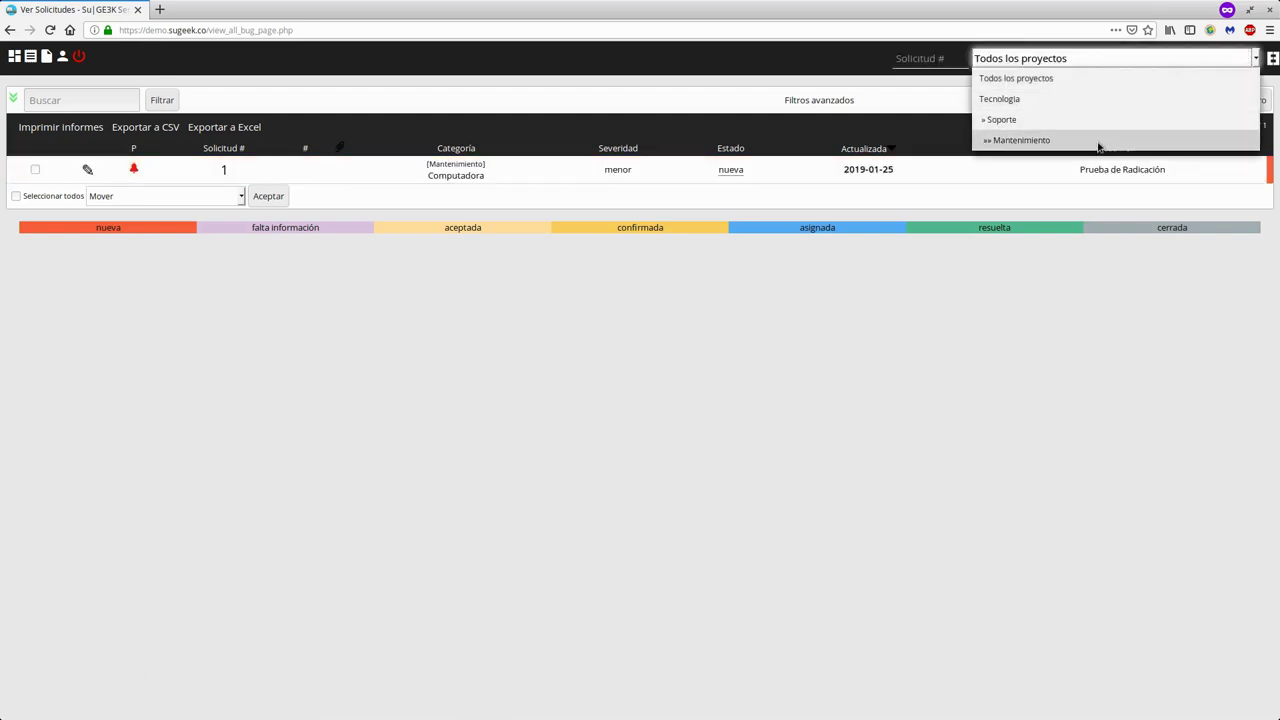
# - Filter the request list by Tecnologia, Soporte, Mantenimiento, then Soporte again
pyautogui.click(1050, 100)
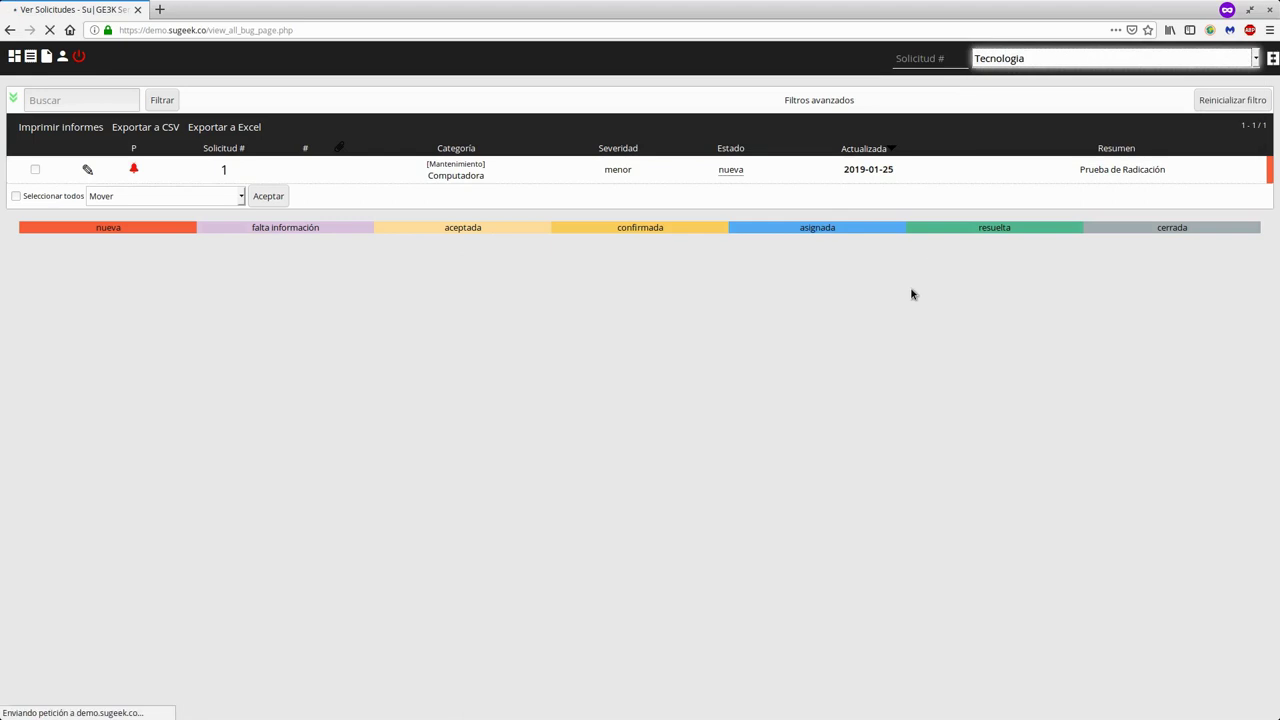
pyautogui.click(1180, 58)
pyautogui.click(1100, 118)
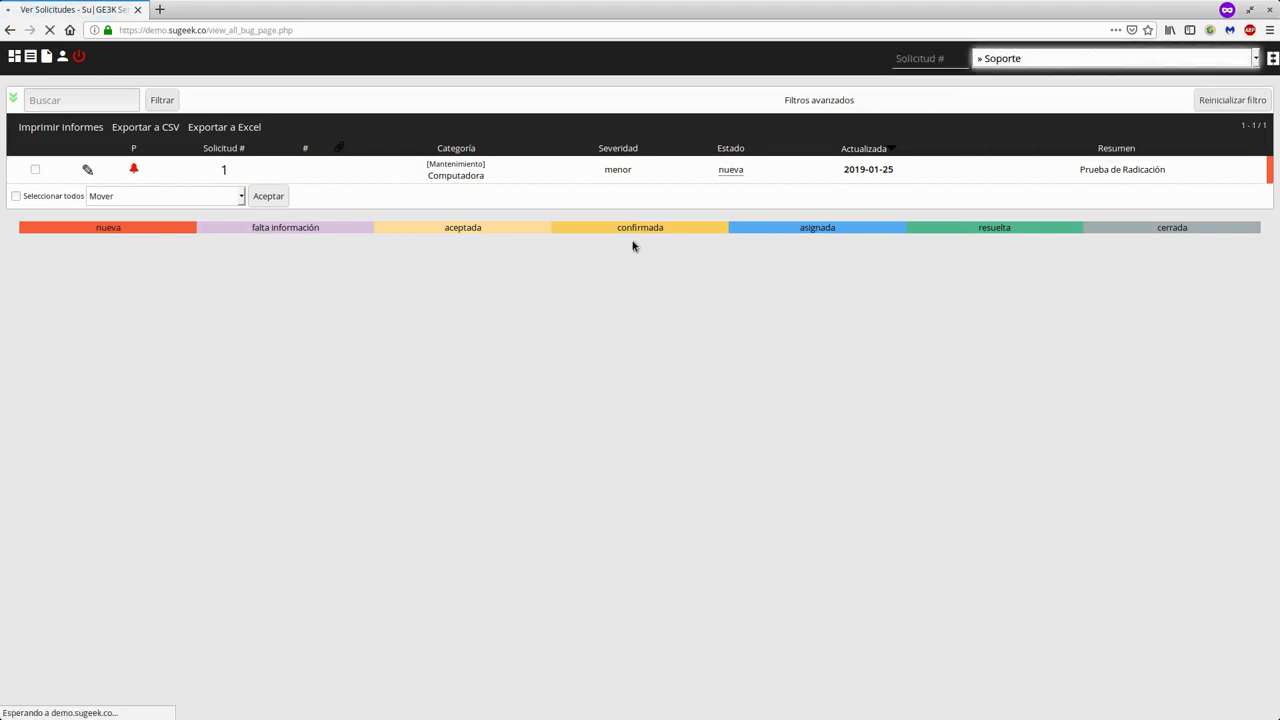
pyautogui.click(1186, 58)
pyautogui.click(1047, 151)
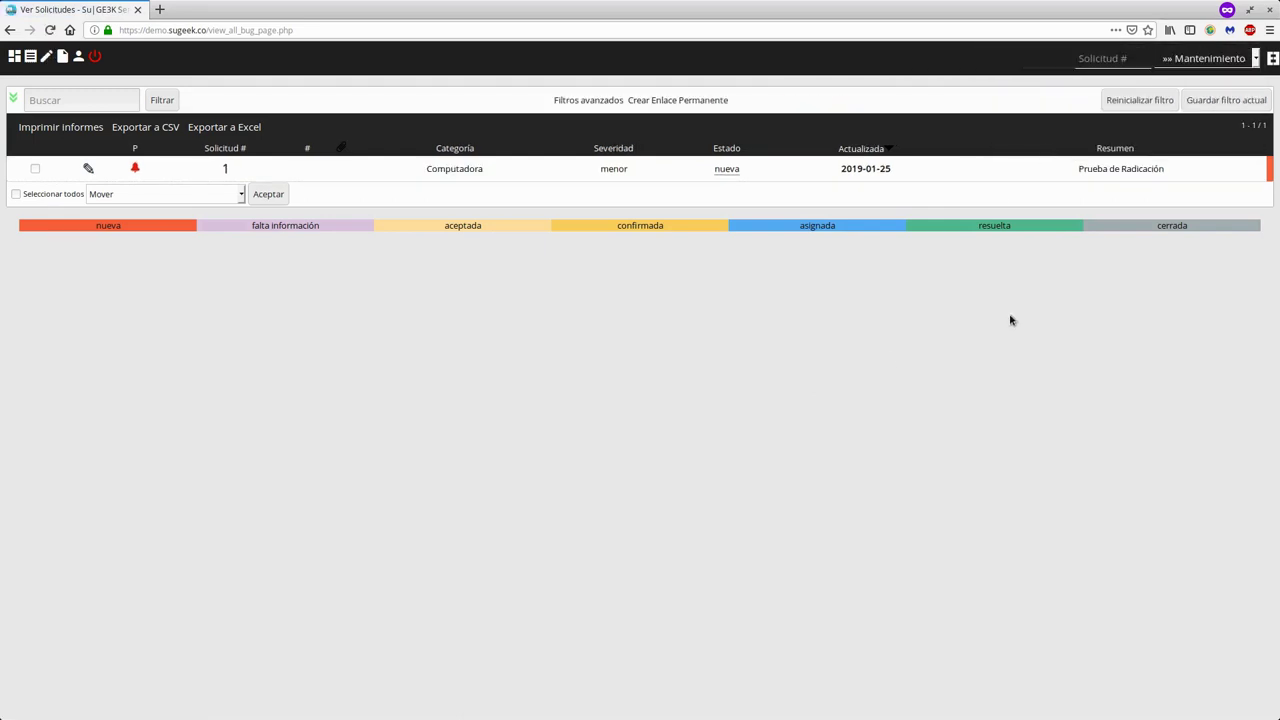
pyautogui.click(1090, 58)
pyautogui.click(1080, 119)
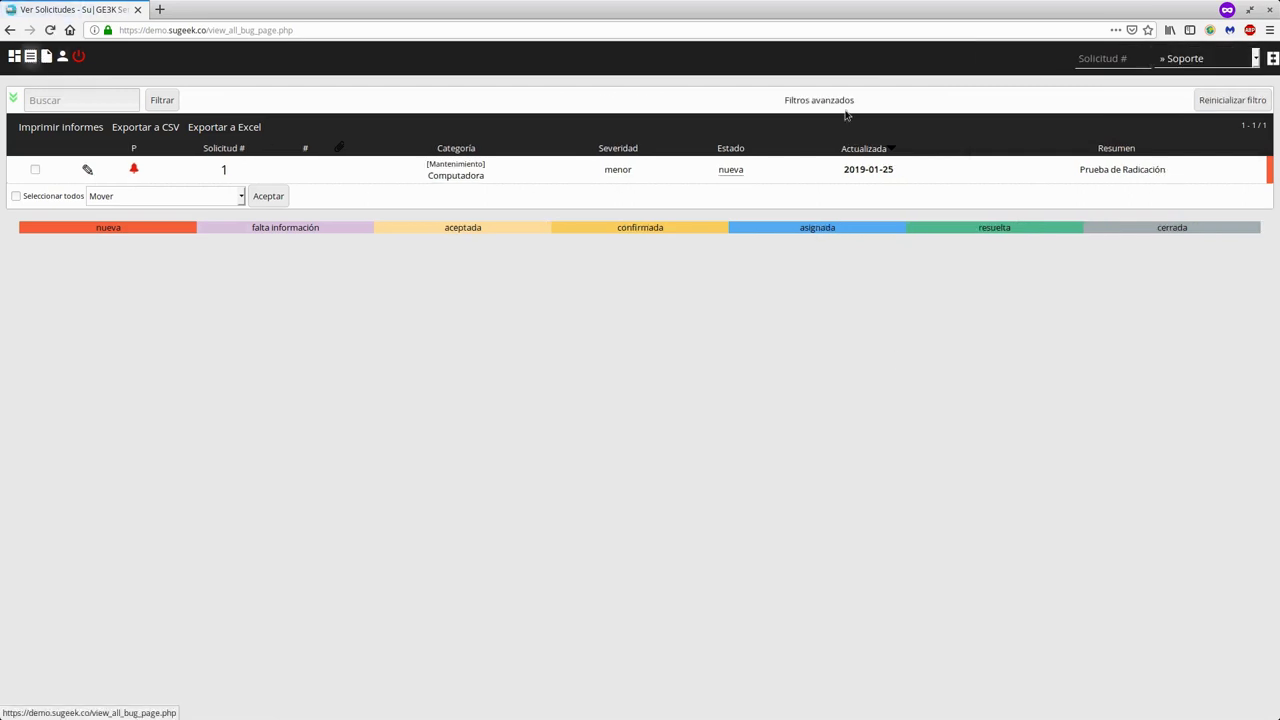
# - Switch the filter to Tecnologia, then settle on Mantenimiento where request 1 appears
pyautogui.click(1170, 58)
pyautogui.click(1018, 100)
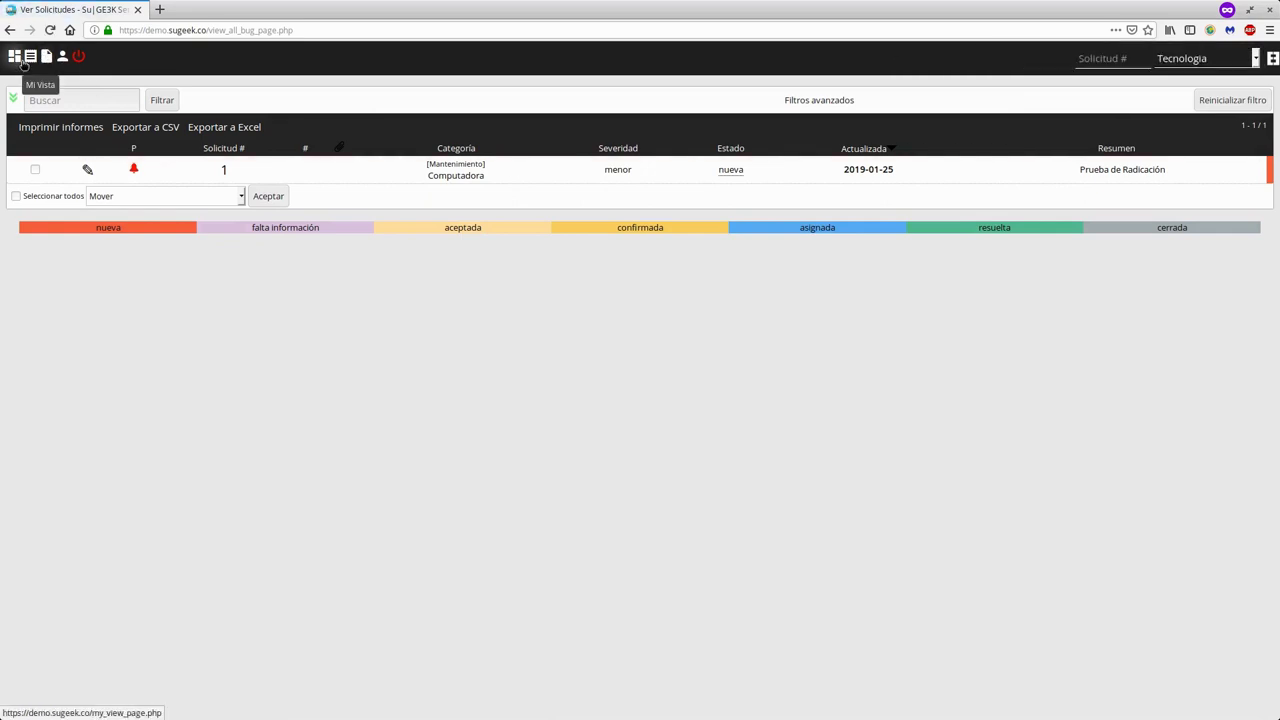
pyautogui.click(1190, 62)
pyautogui.click(1021, 140)
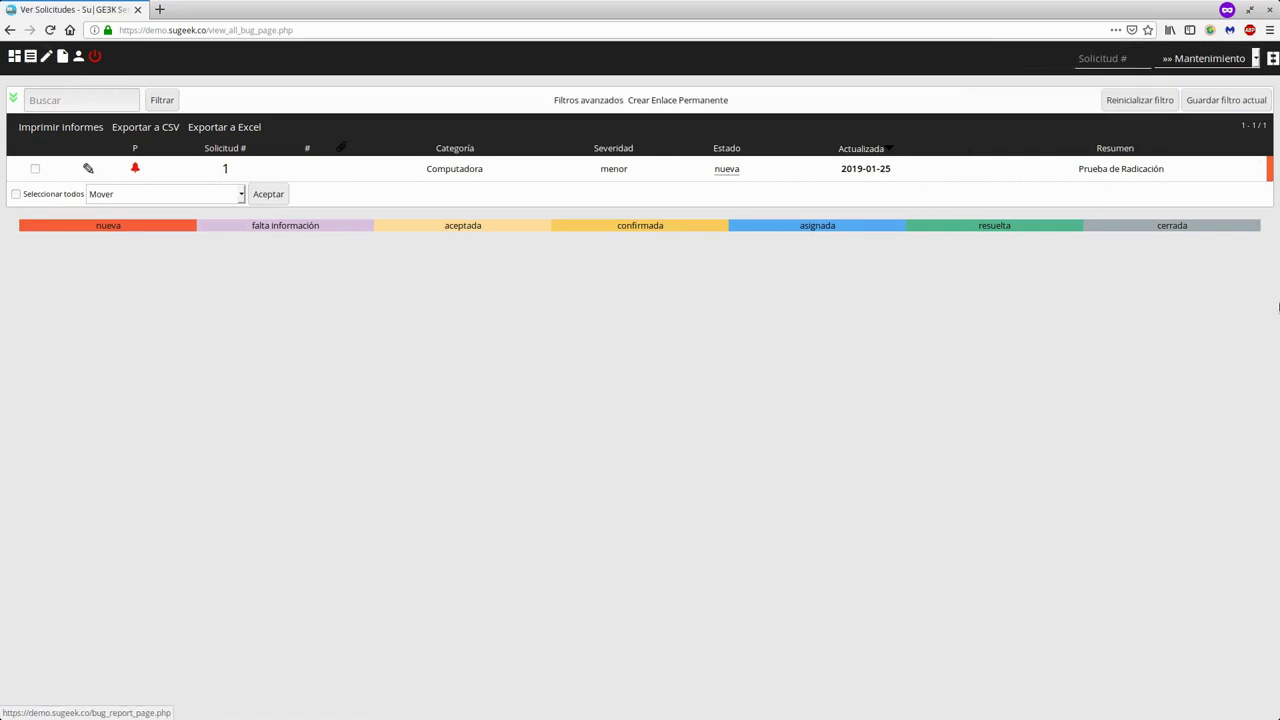
pyautogui.click(1195, 66)
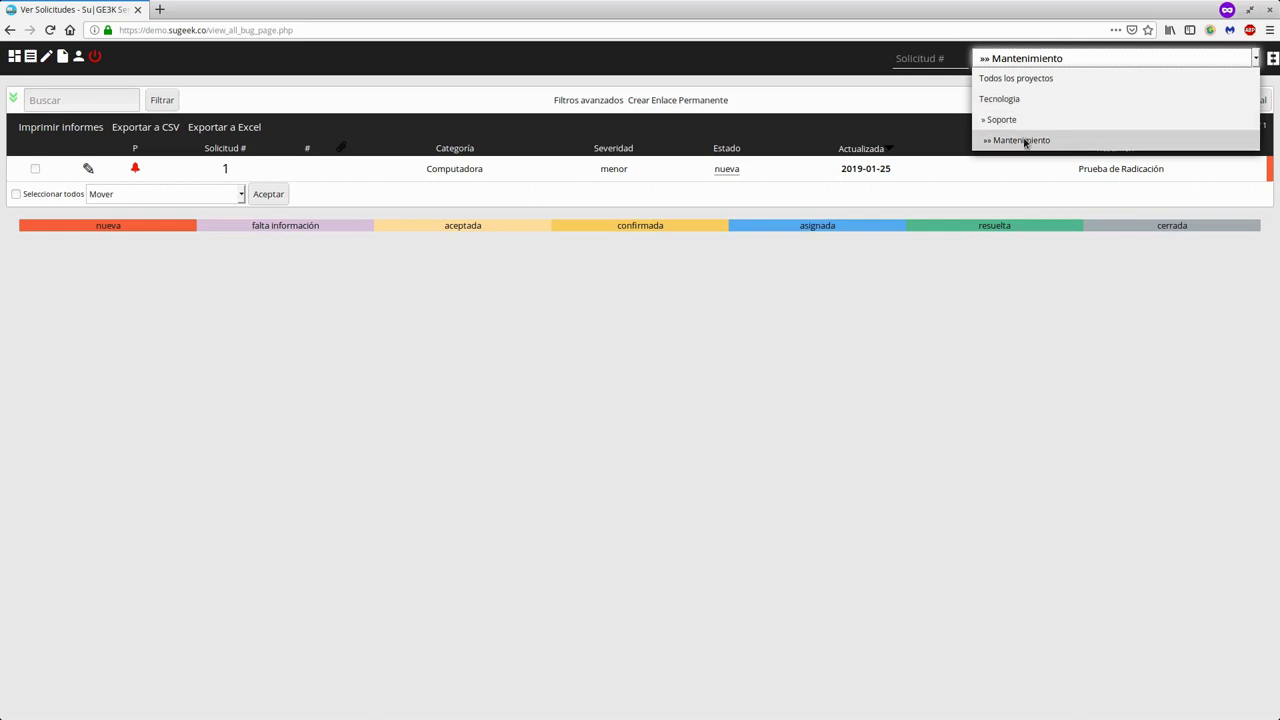
pyautogui.click(770, 327)
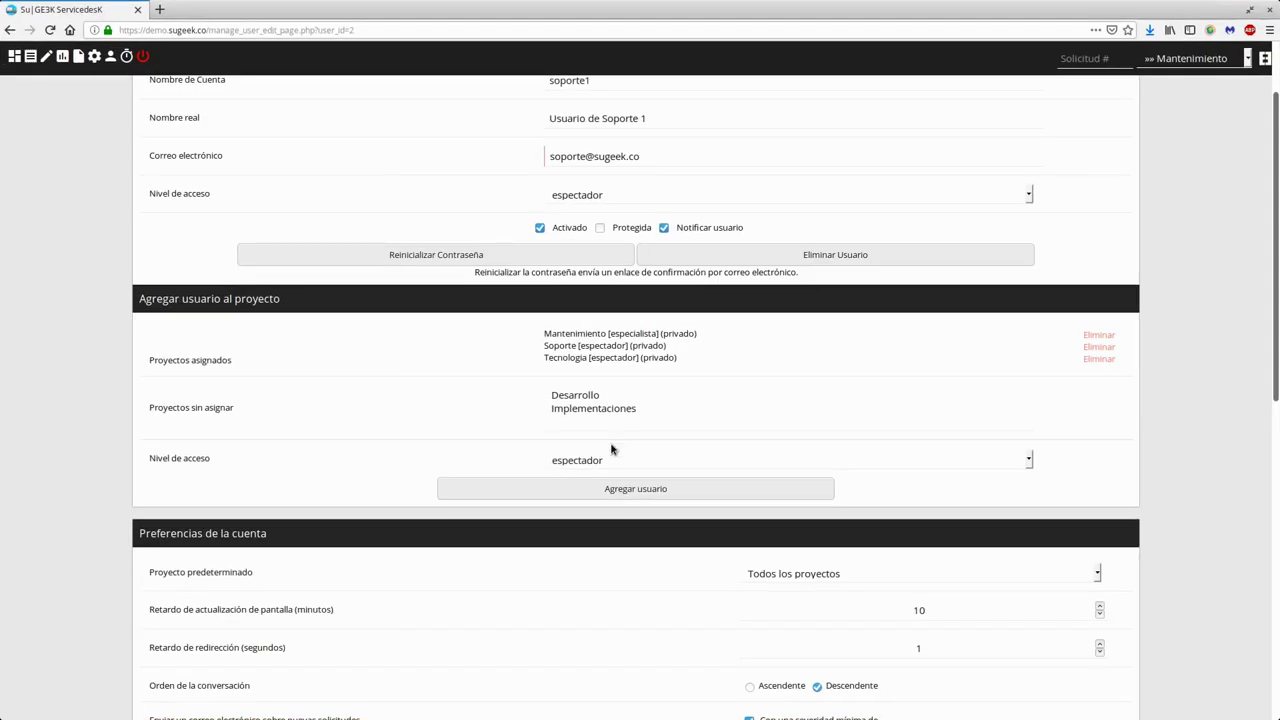
# - Add soporte1 to the Implementaciones project with informador access
pyautogui.click(603, 410)
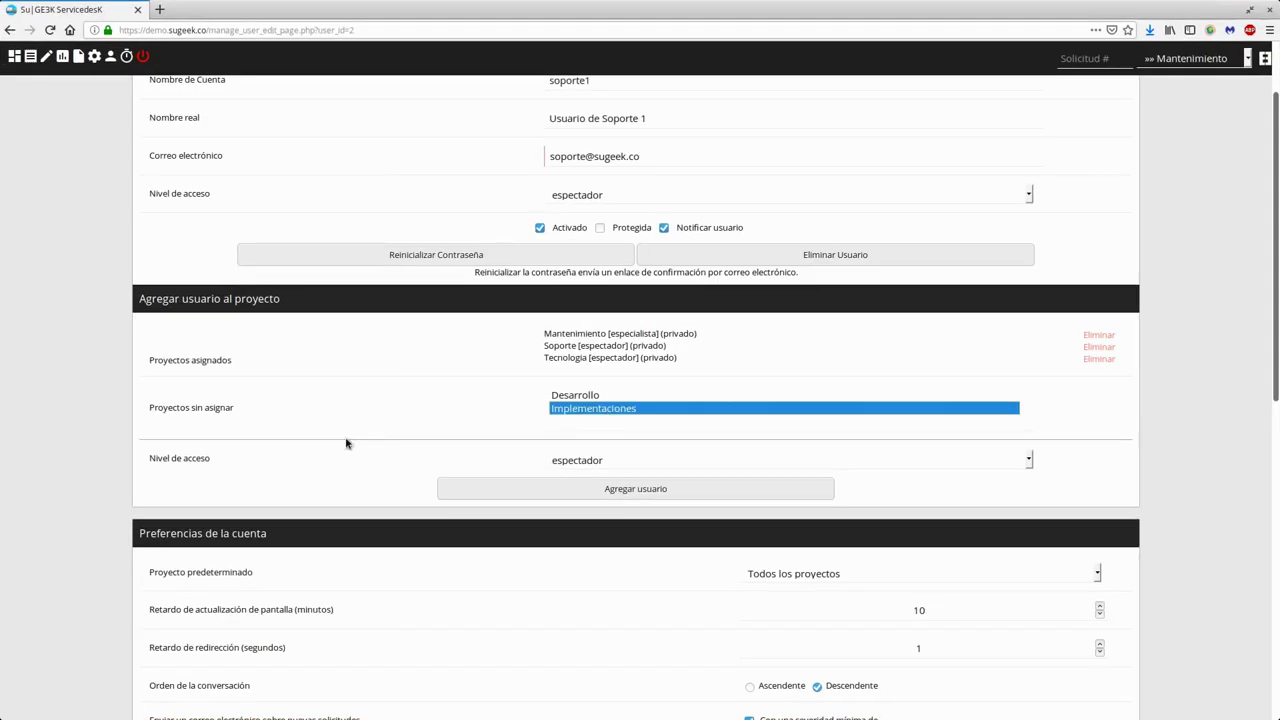
pyautogui.click(591, 462)
pyautogui.click(565, 497)
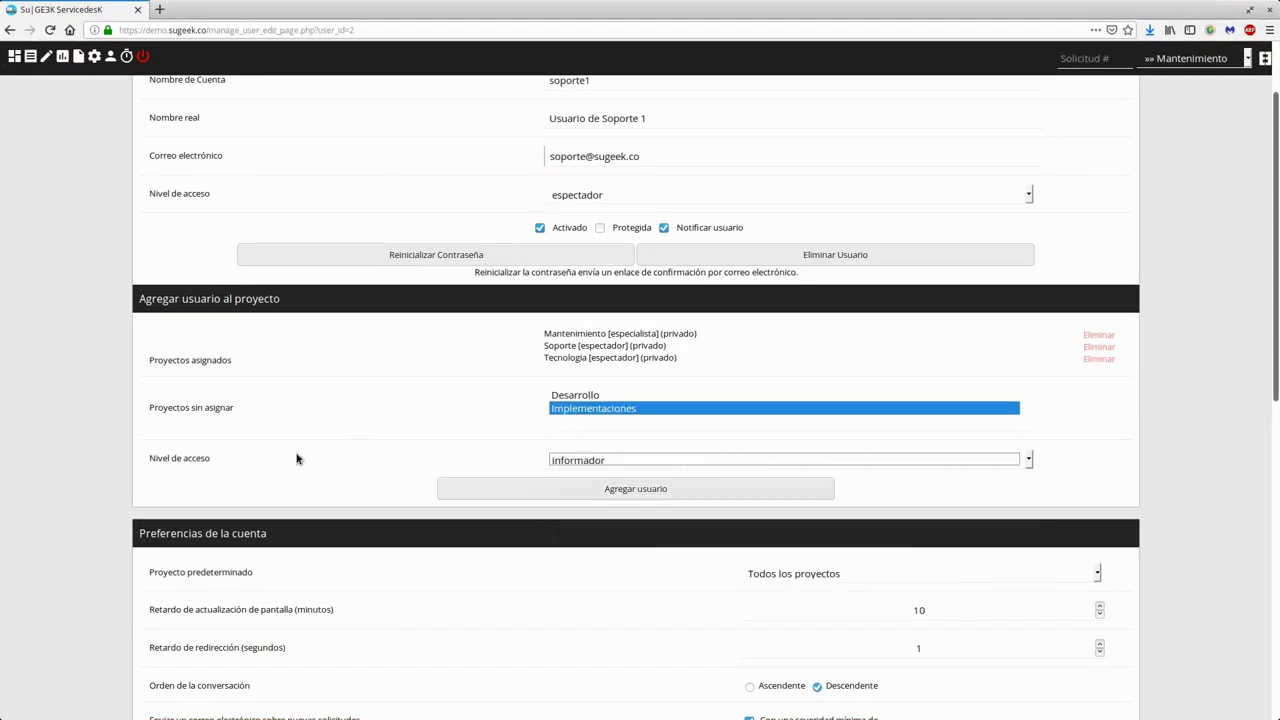
pyautogui.click(500, 487)
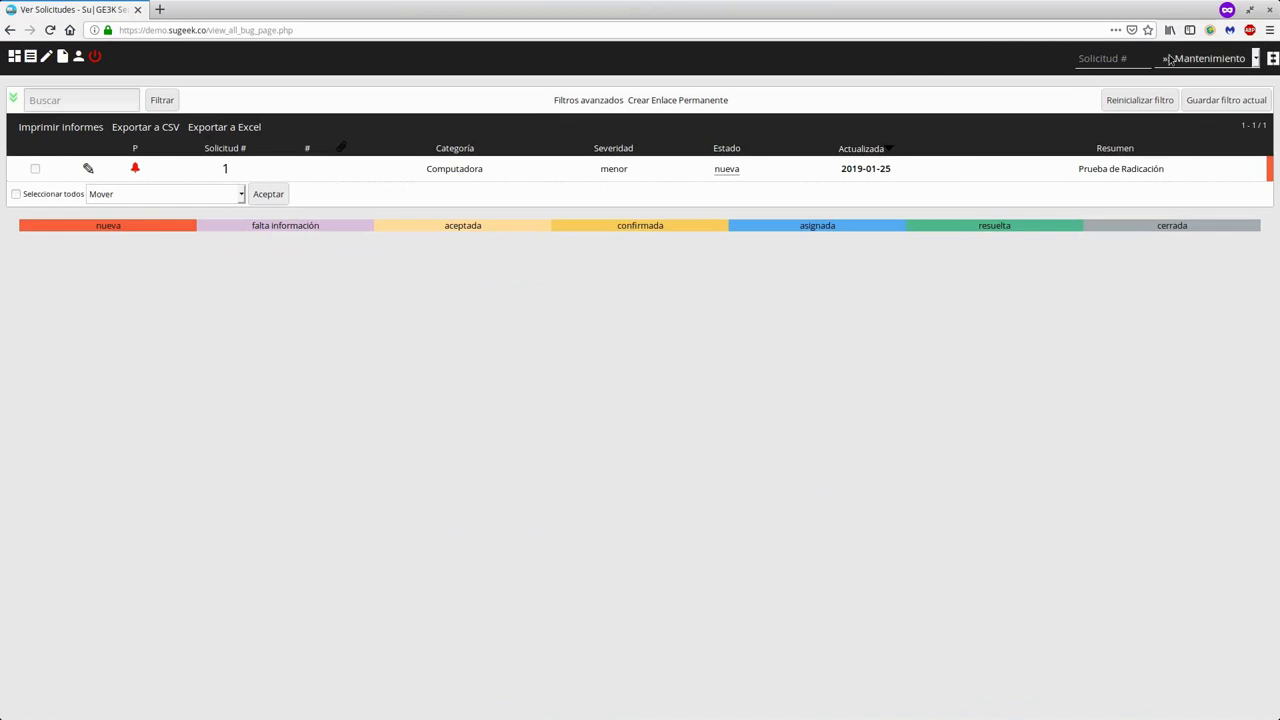
# - Filter the support user's request list to »» Implementaciones, which shows no requests
pyautogui.click(1169, 58)
pyautogui.click(1040, 343)
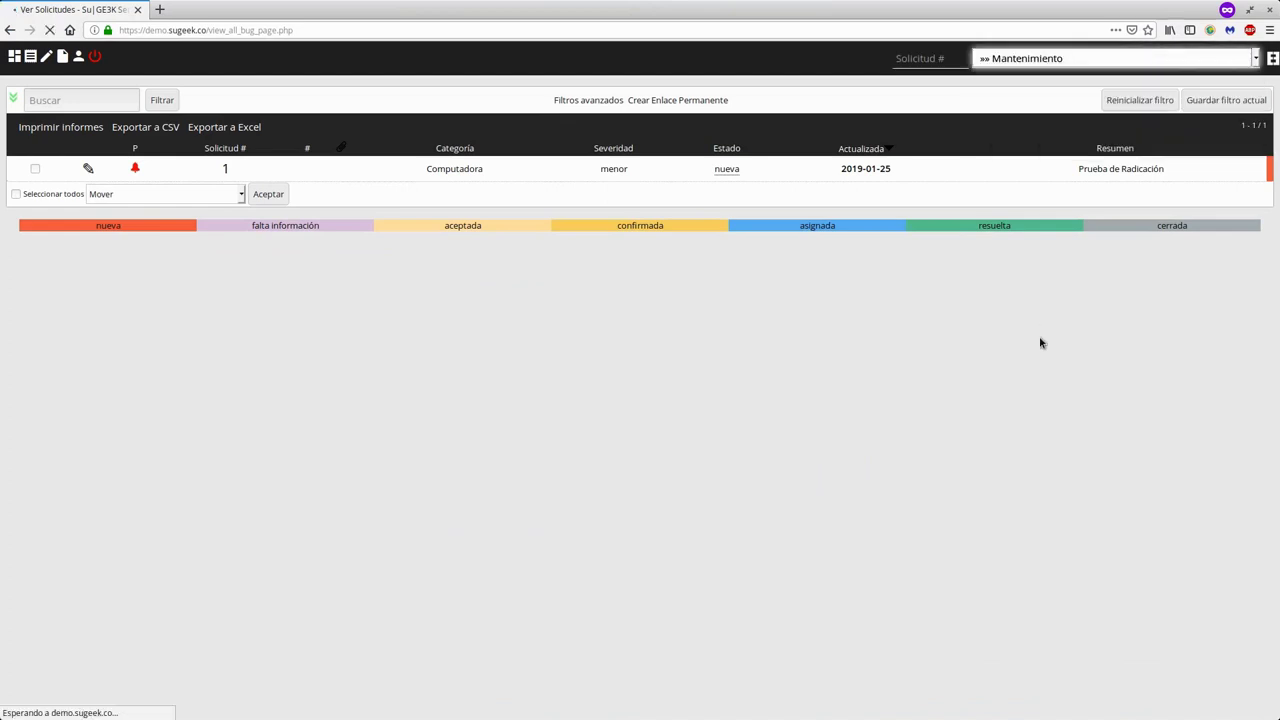
pyautogui.click(1169, 57)
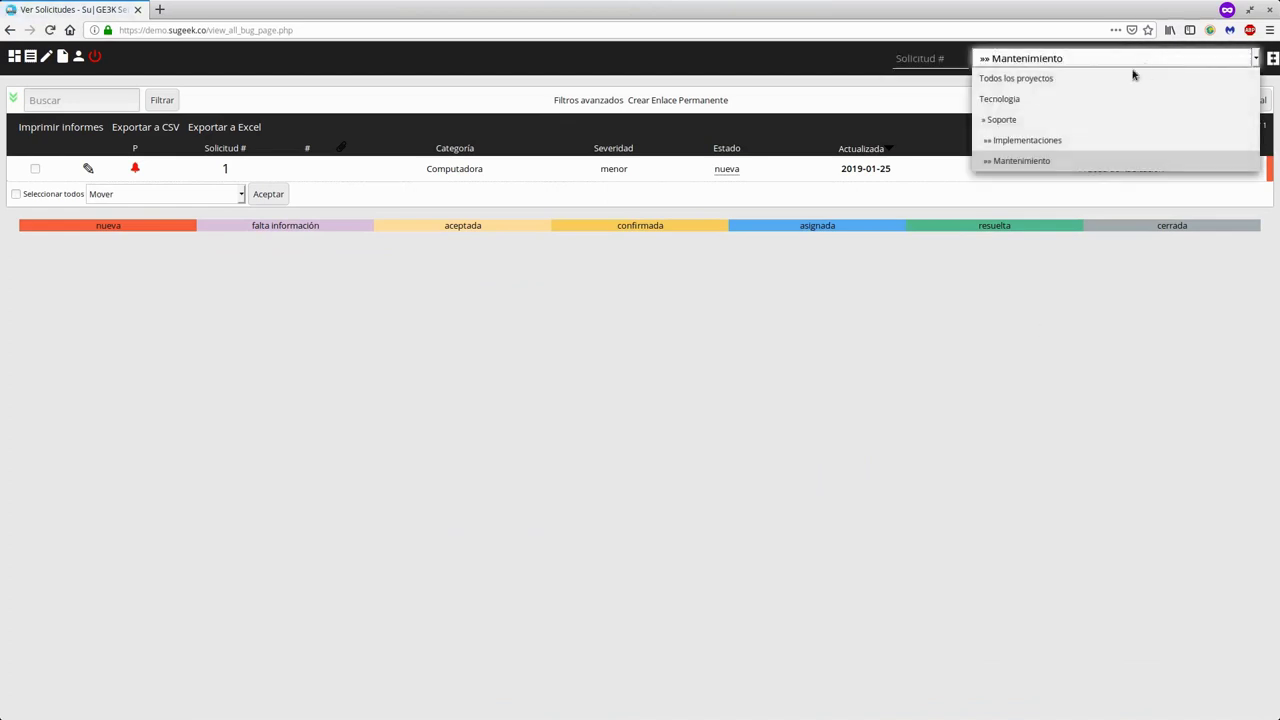
pyautogui.click(1063, 142)
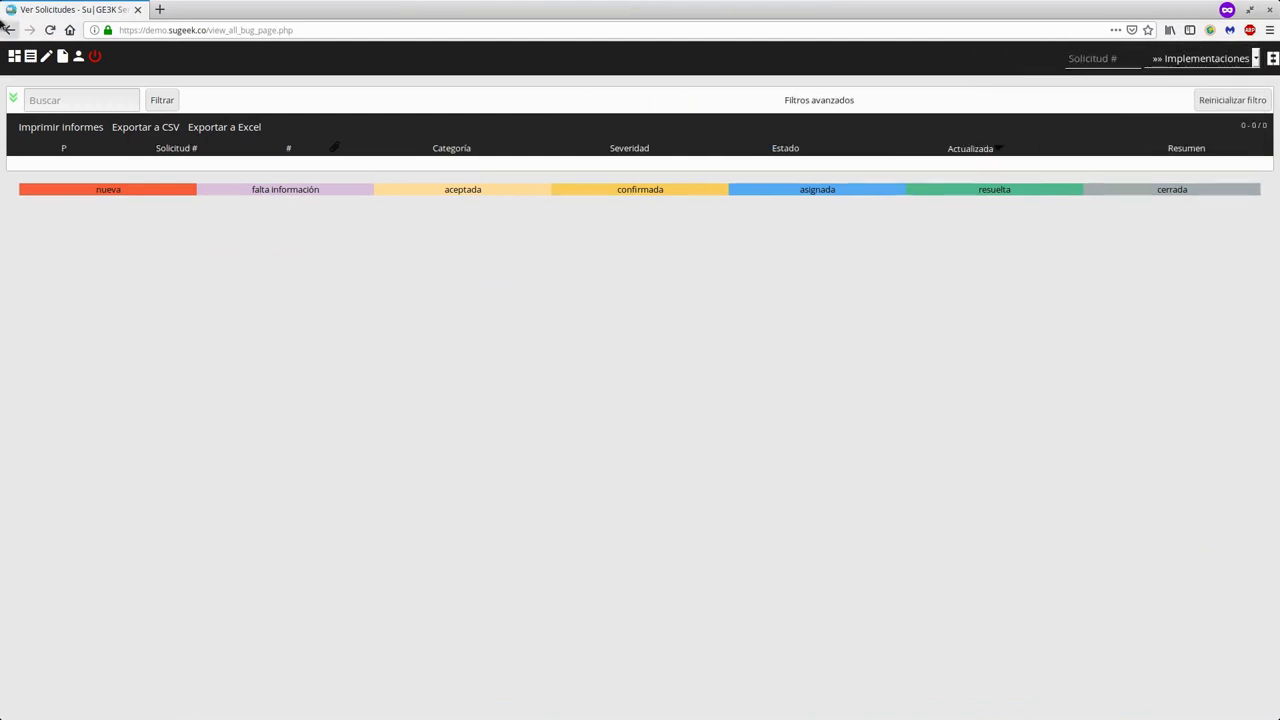
# - Report a new request 'Prueba' under [Todos los proyectos] General and open it as request 2
pyautogui.click(47, 58)
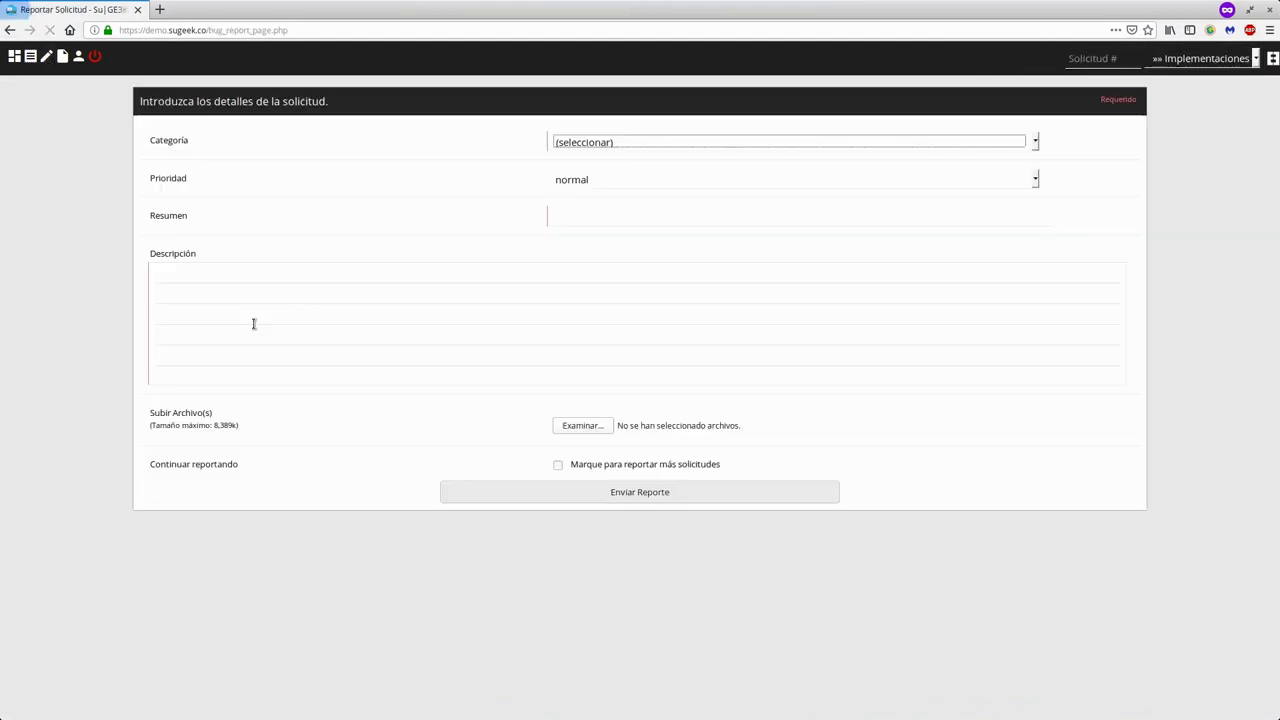
pyautogui.click(660, 143)
pyautogui.click(607, 181)
pyautogui.click(587, 210)
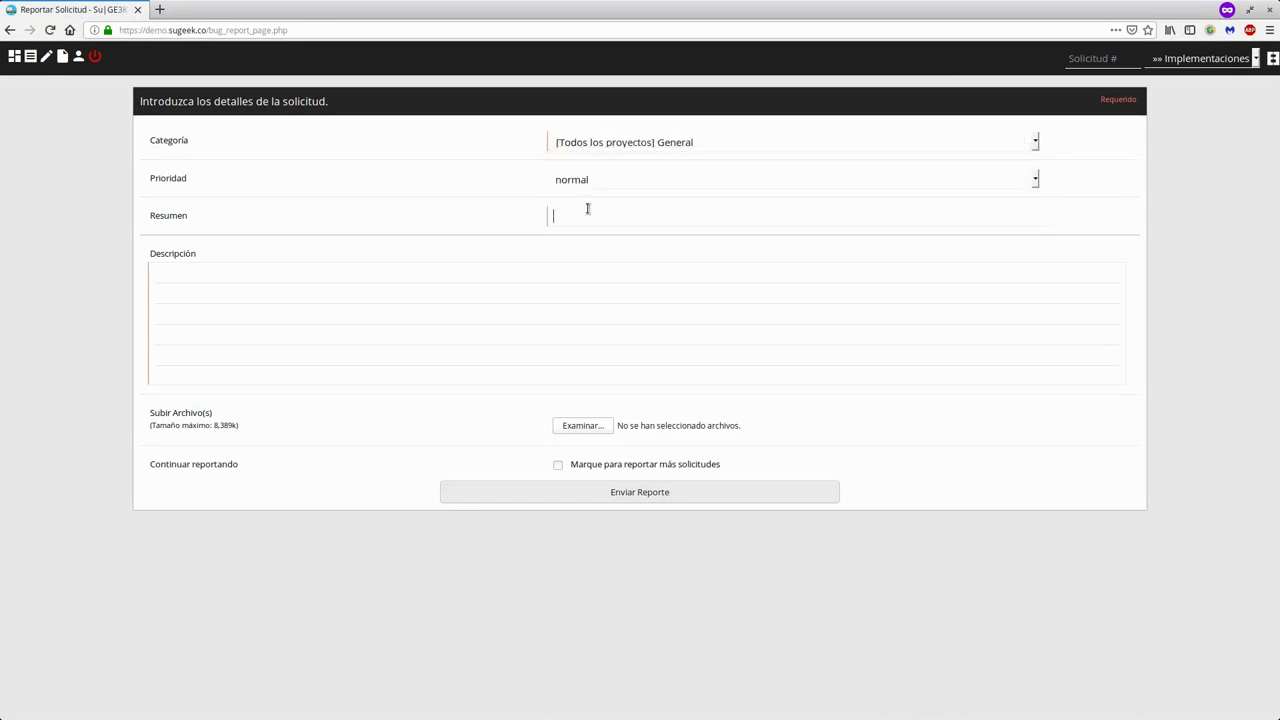
pyautogui.write('Prueba')
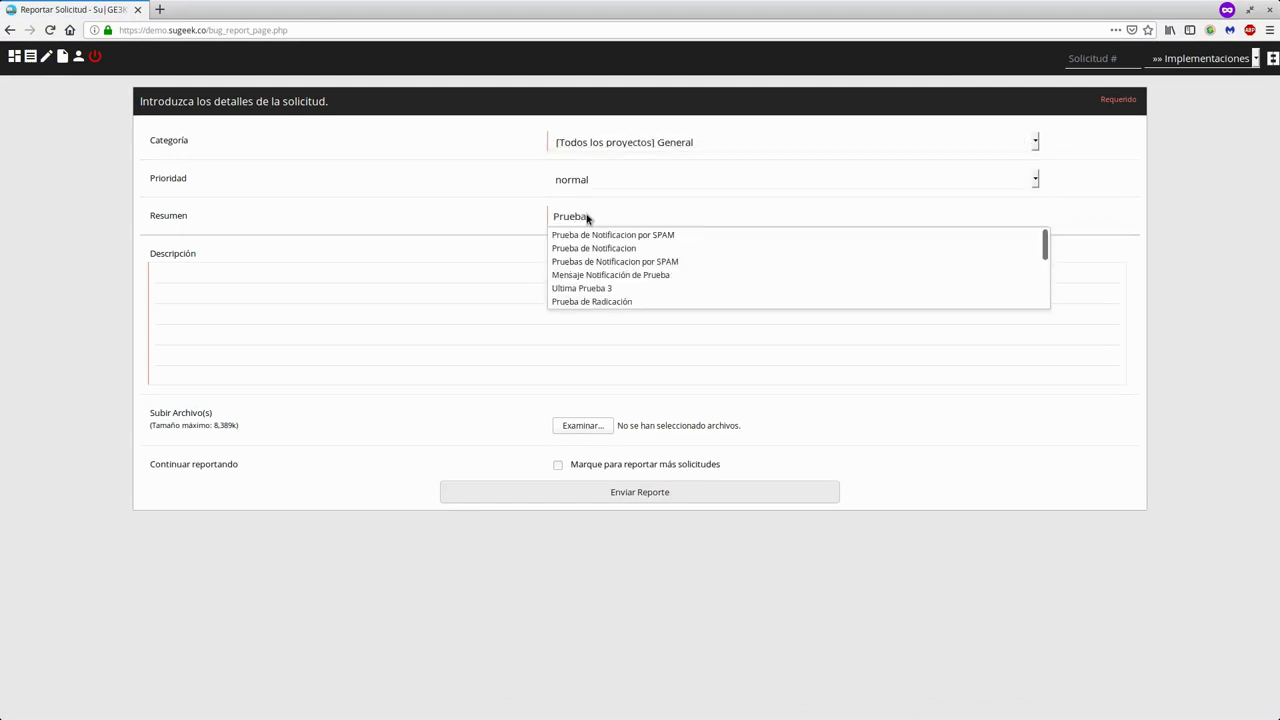
pyautogui.click(399, 311)
pyautogui.write('Prueba')
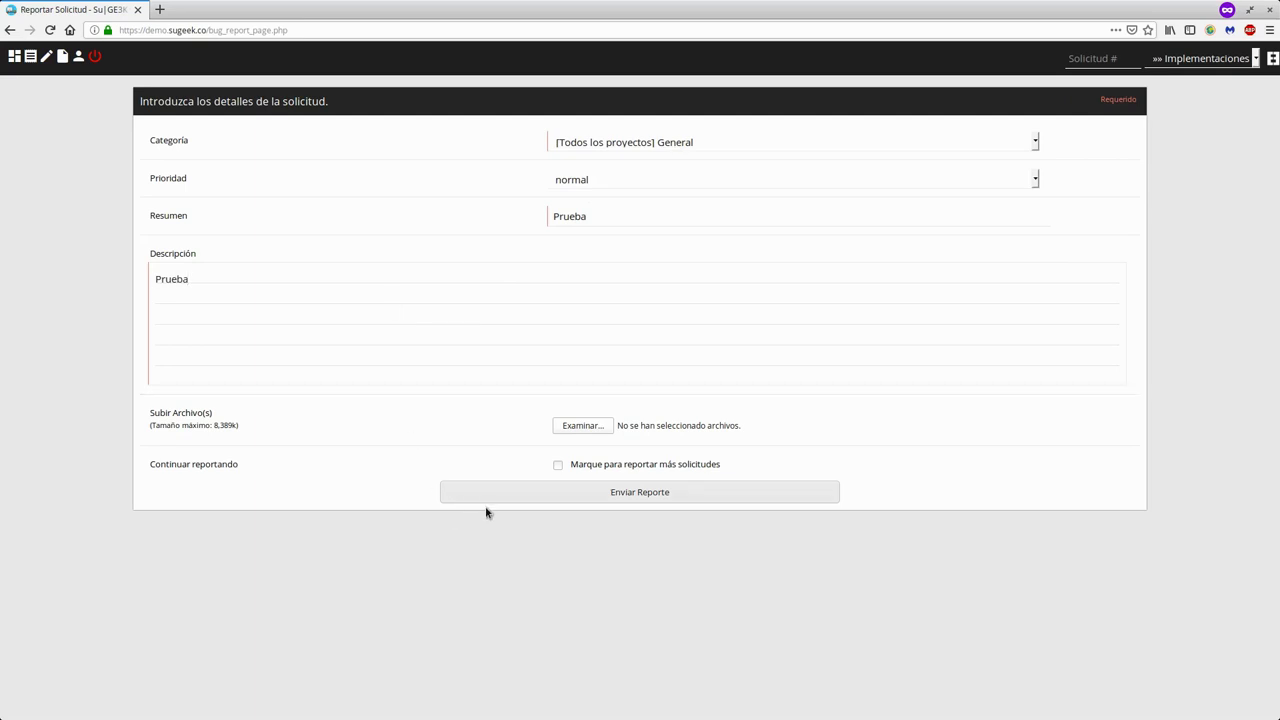
pyautogui.click(488, 501)
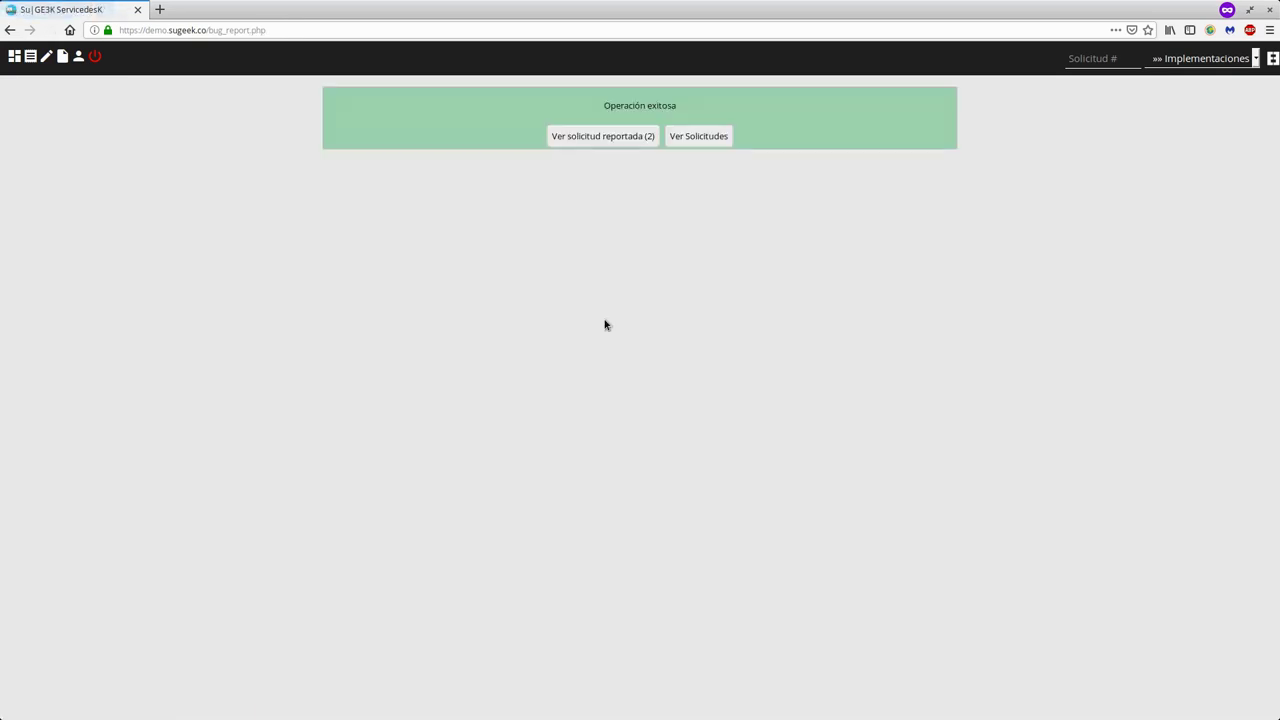
pyautogui.click(589, 136)
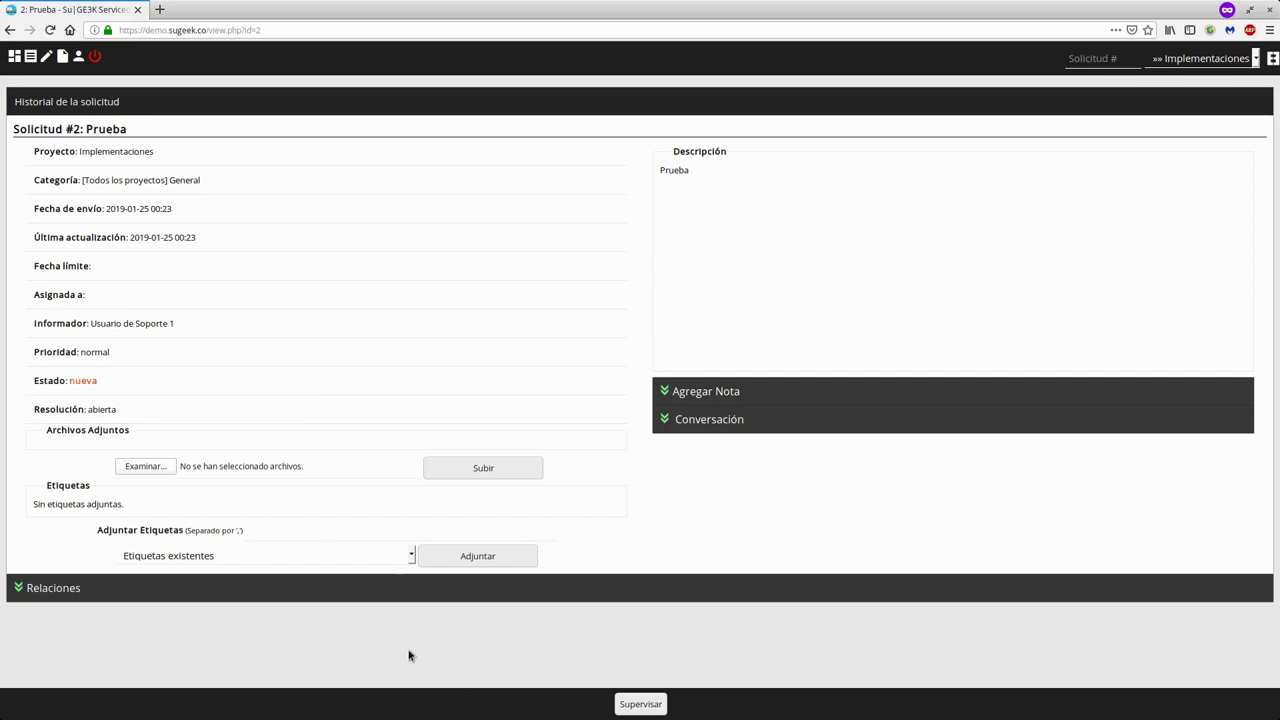
# - Look up request #1 through the Solicitud # box
pyautogui.click(1089, 60)
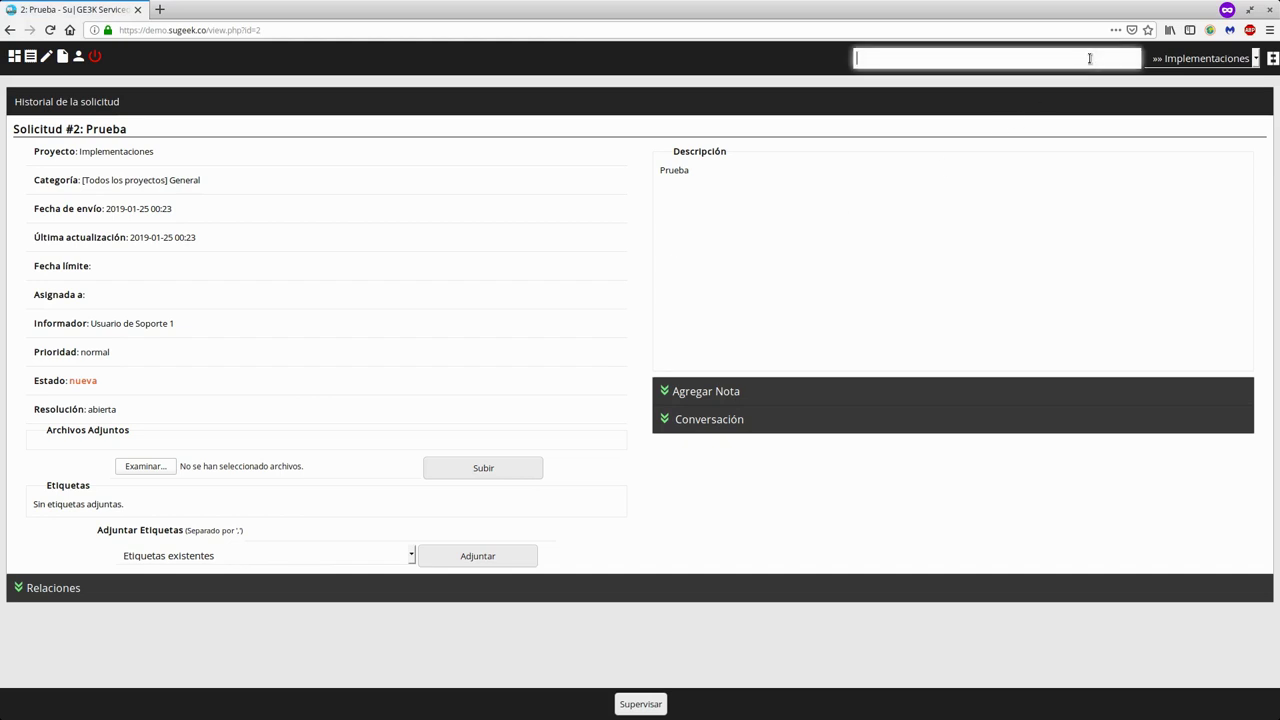
pyautogui.write('1')
pyautogui.press('Return')
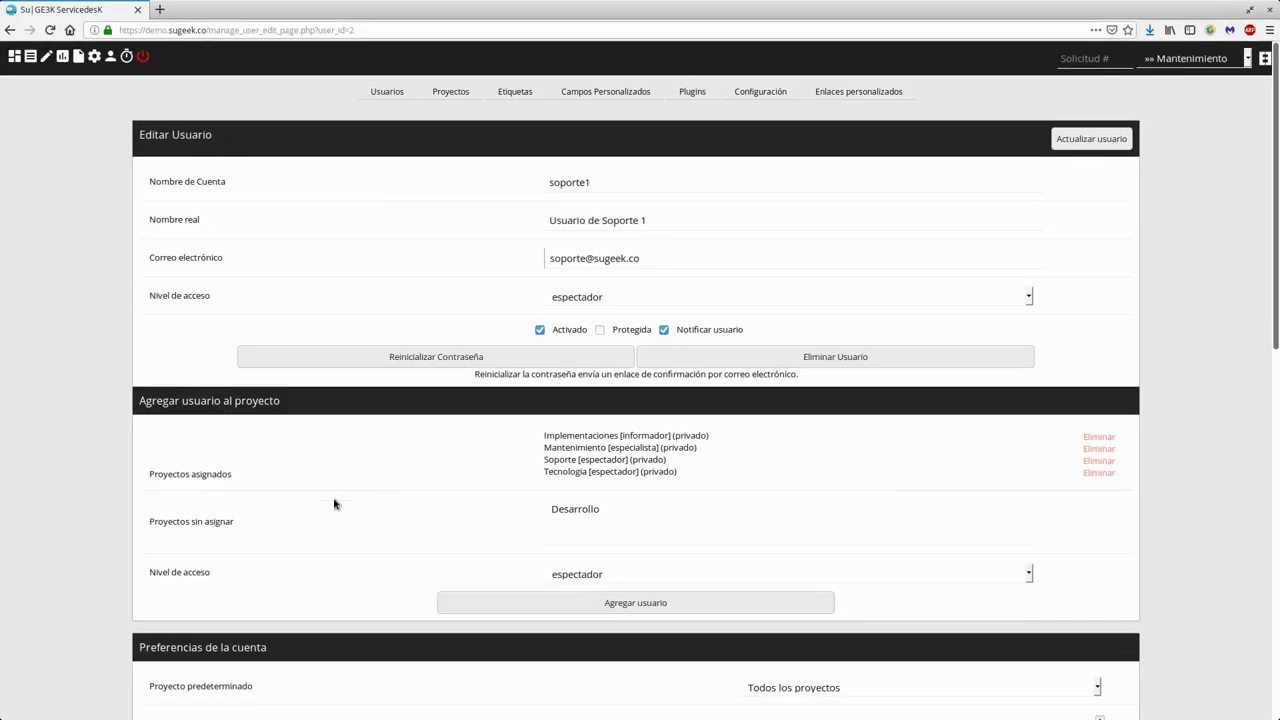
# - Keep all projects as the account's default project
pyautogui.scroll(-3, 883, 434)
pyautogui.scroll(-6, 883, 434)
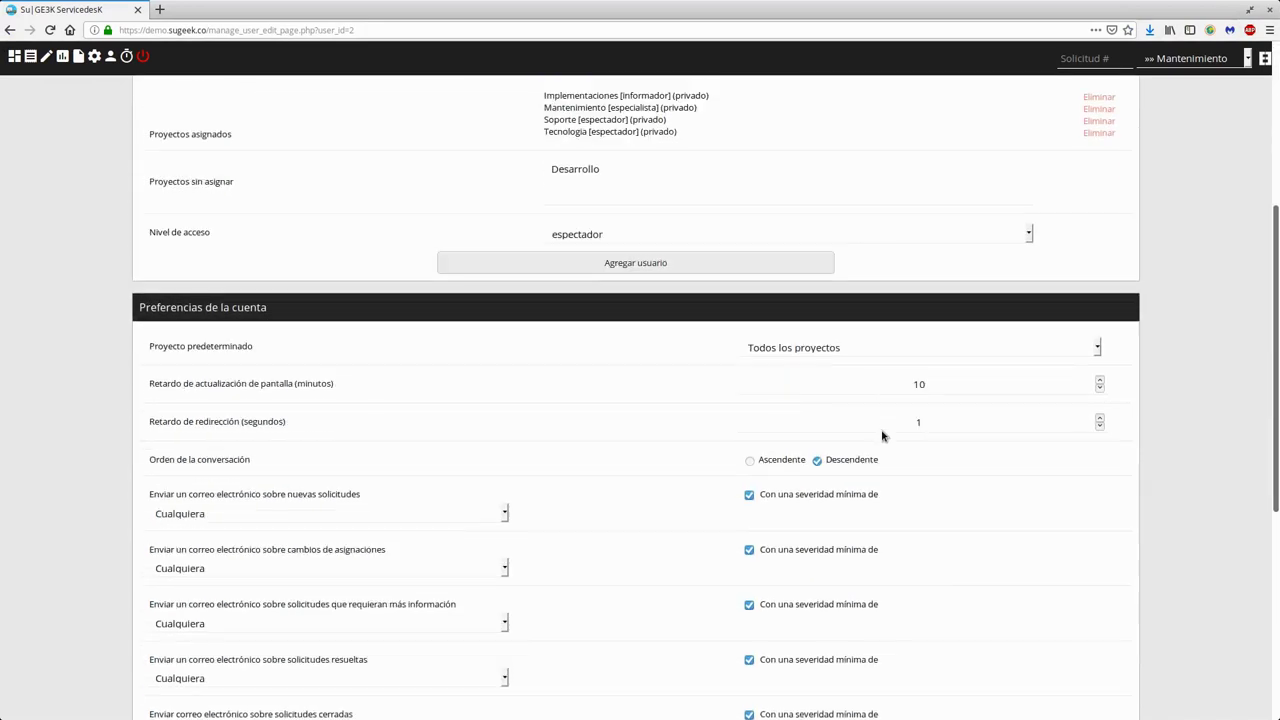
pyautogui.scroll(4, 881, 422)
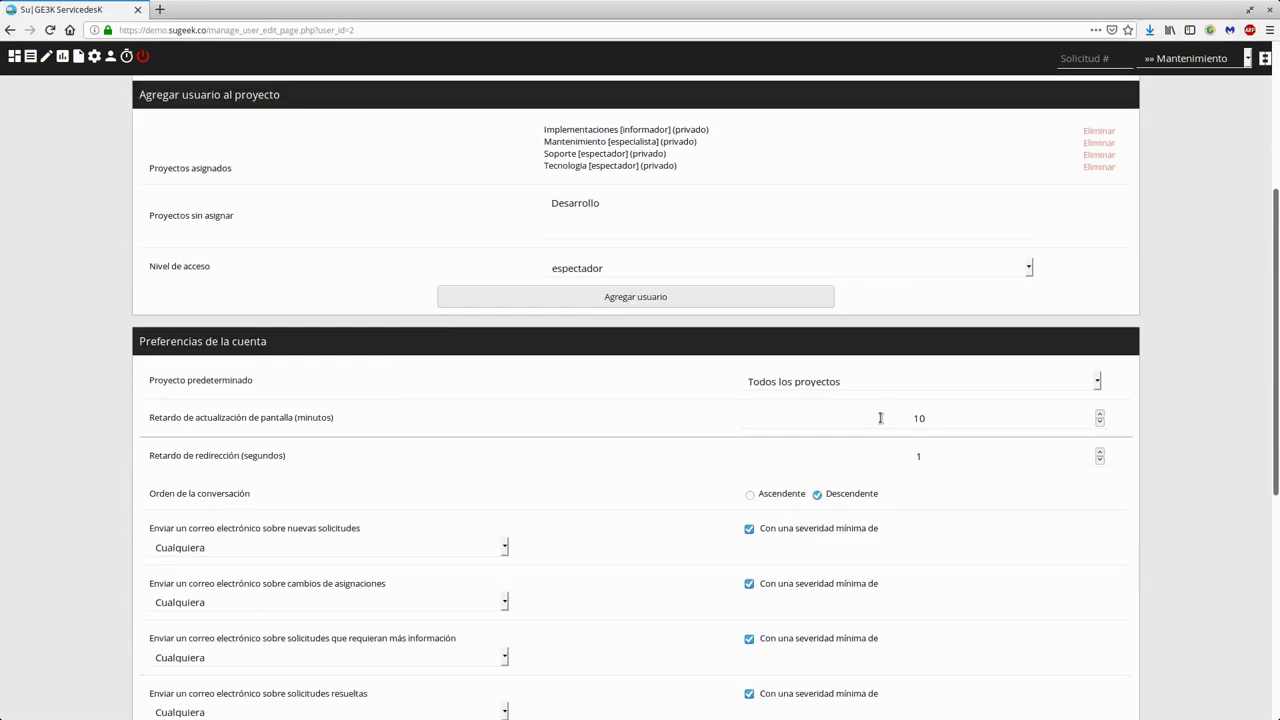
pyautogui.click(803, 383)
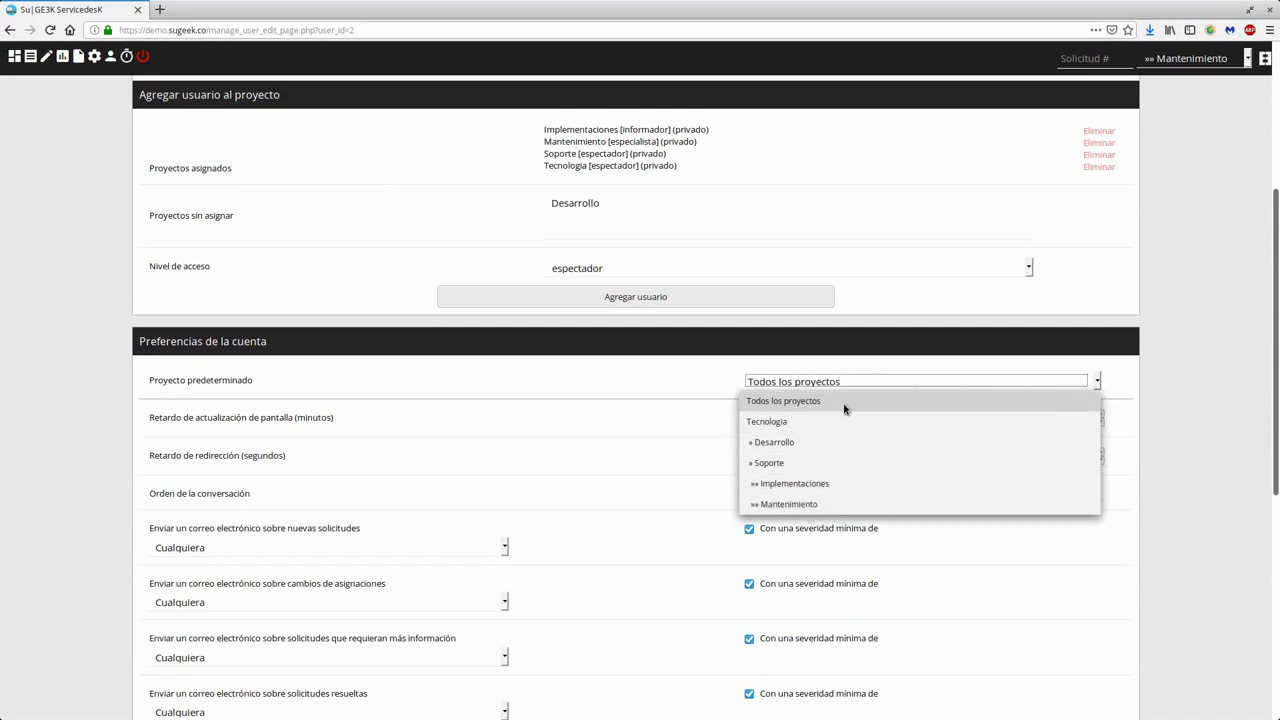
pyautogui.click(845, 402)
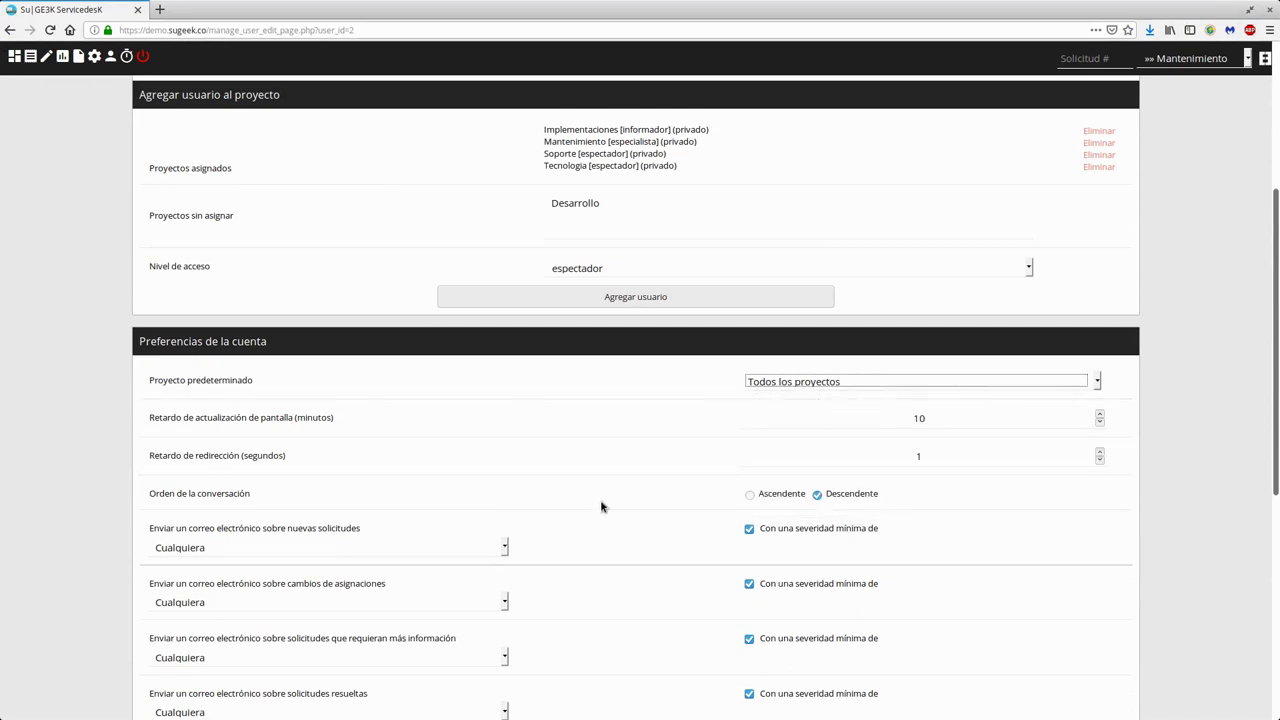
# - Point out the conversation order, redirection delay and screen refresh delay preferences
pyautogui.scroll(-5, 600, 506)
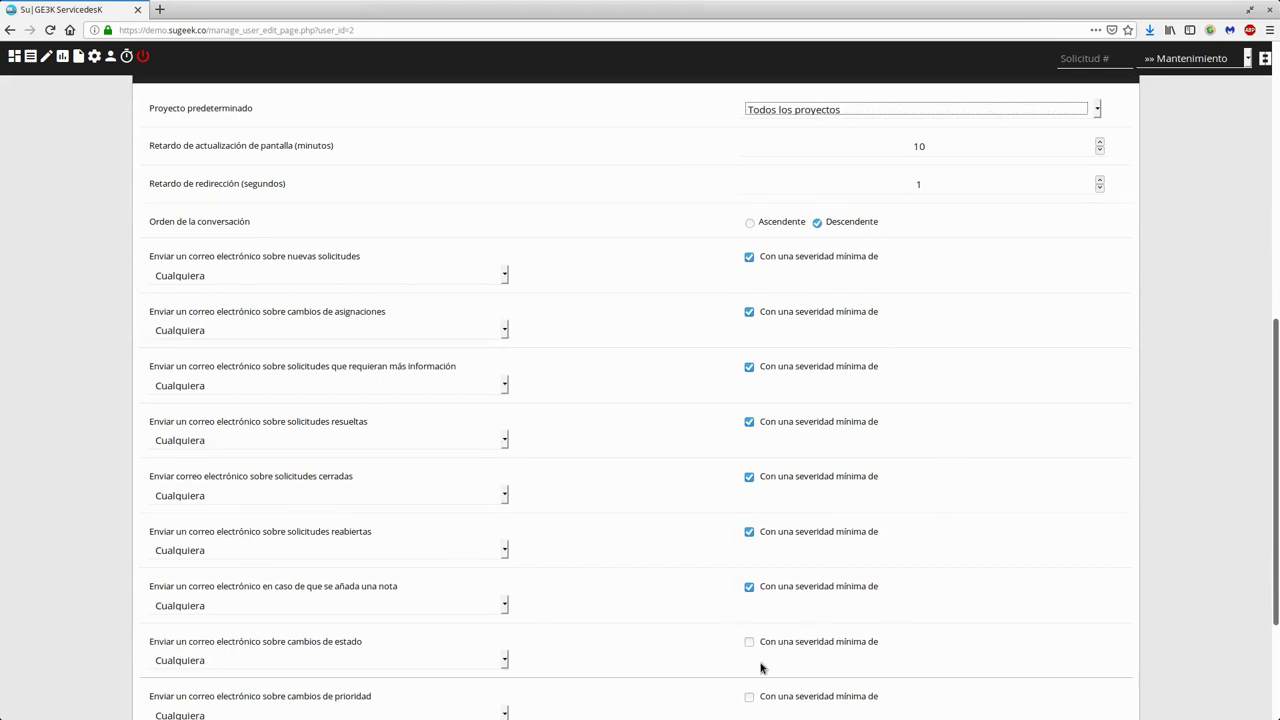
pyautogui.moveTo(158, 222); pyautogui.dragTo(726, 224)
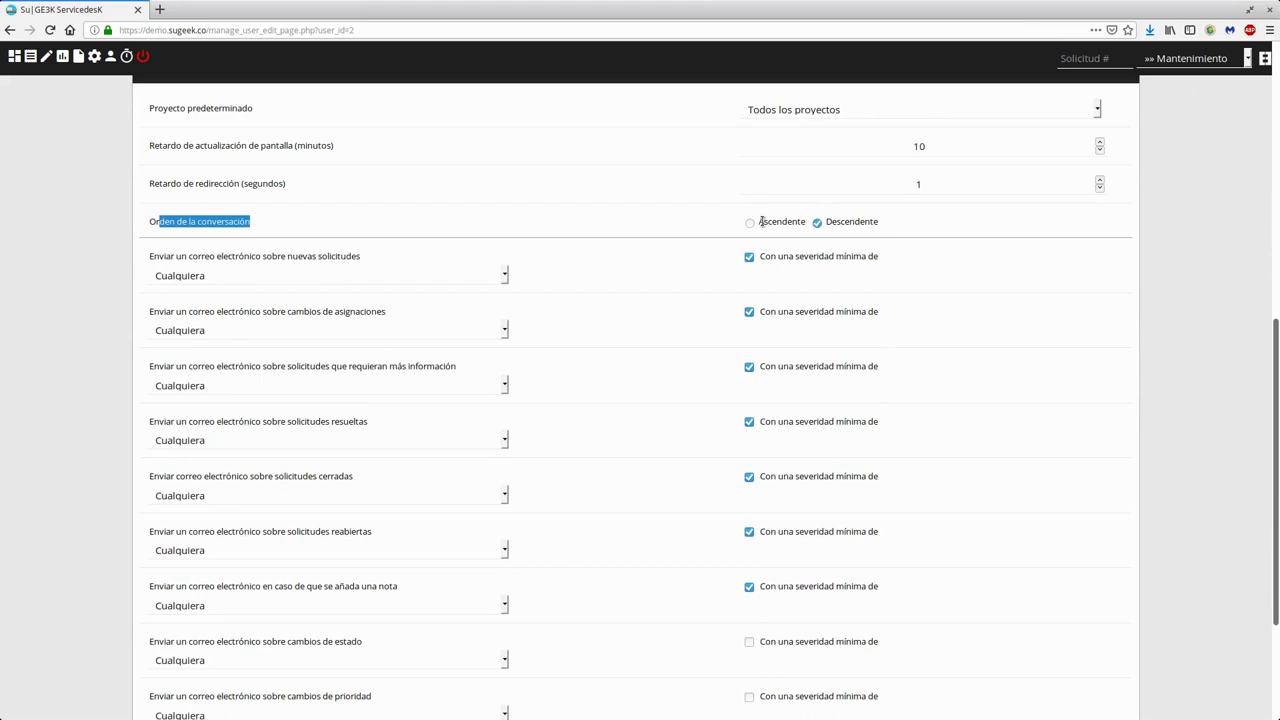
pyautogui.moveTo(908, 181); pyautogui.dragTo(930, 181)
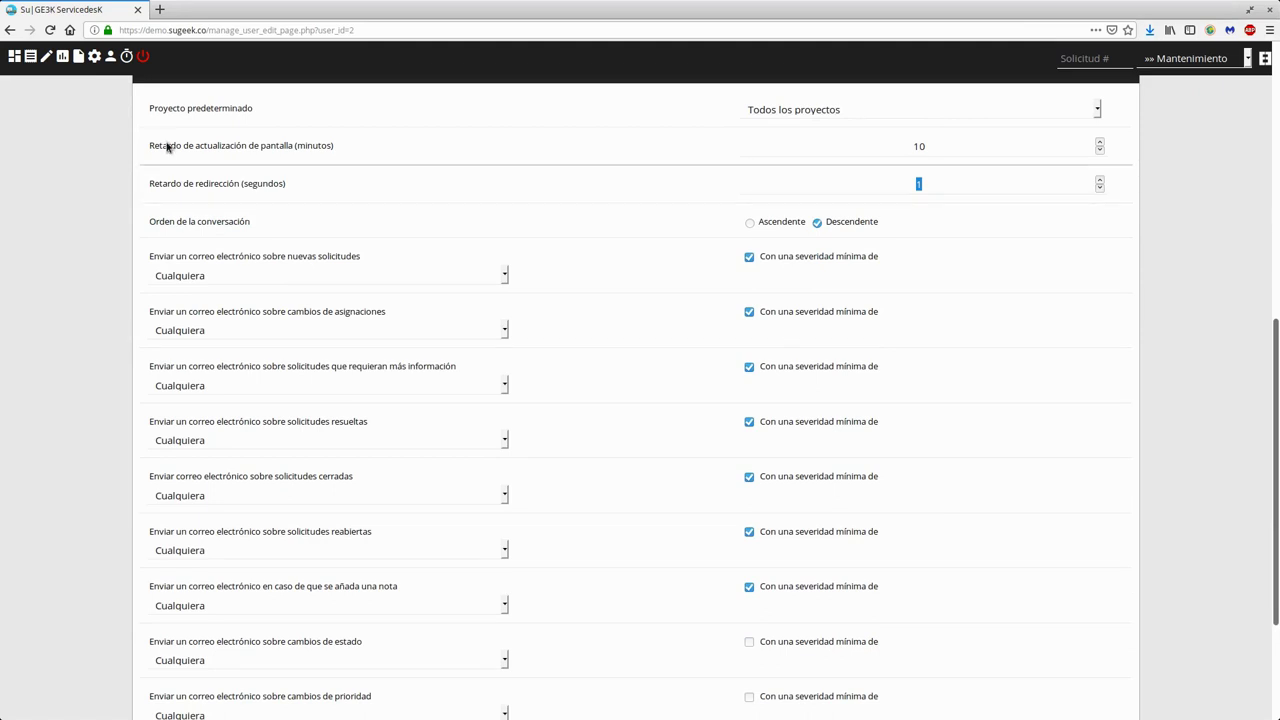
pyautogui.moveTo(965, 143); pyautogui.dragTo(900, 143)
# - Set the account language to spanish and save with Actualizar preferencias
pyautogui.scroll(-4, 920, 457)
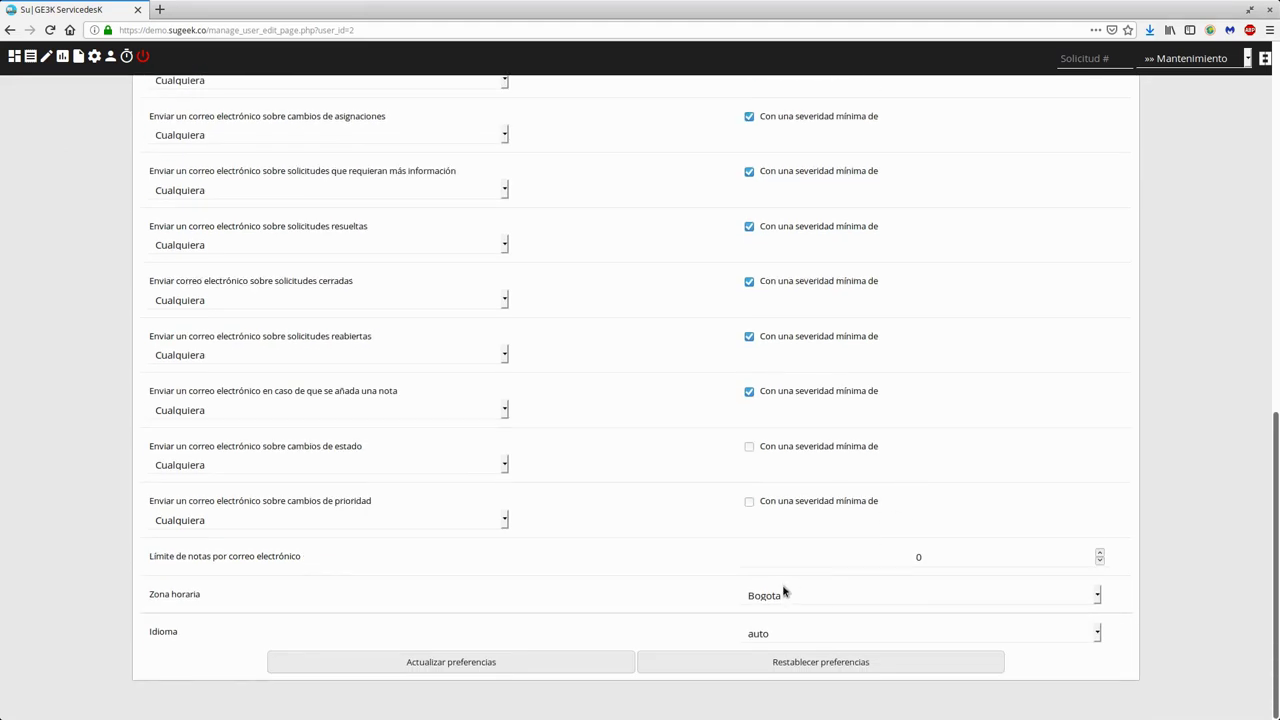
pyautogui.click(757, 634)
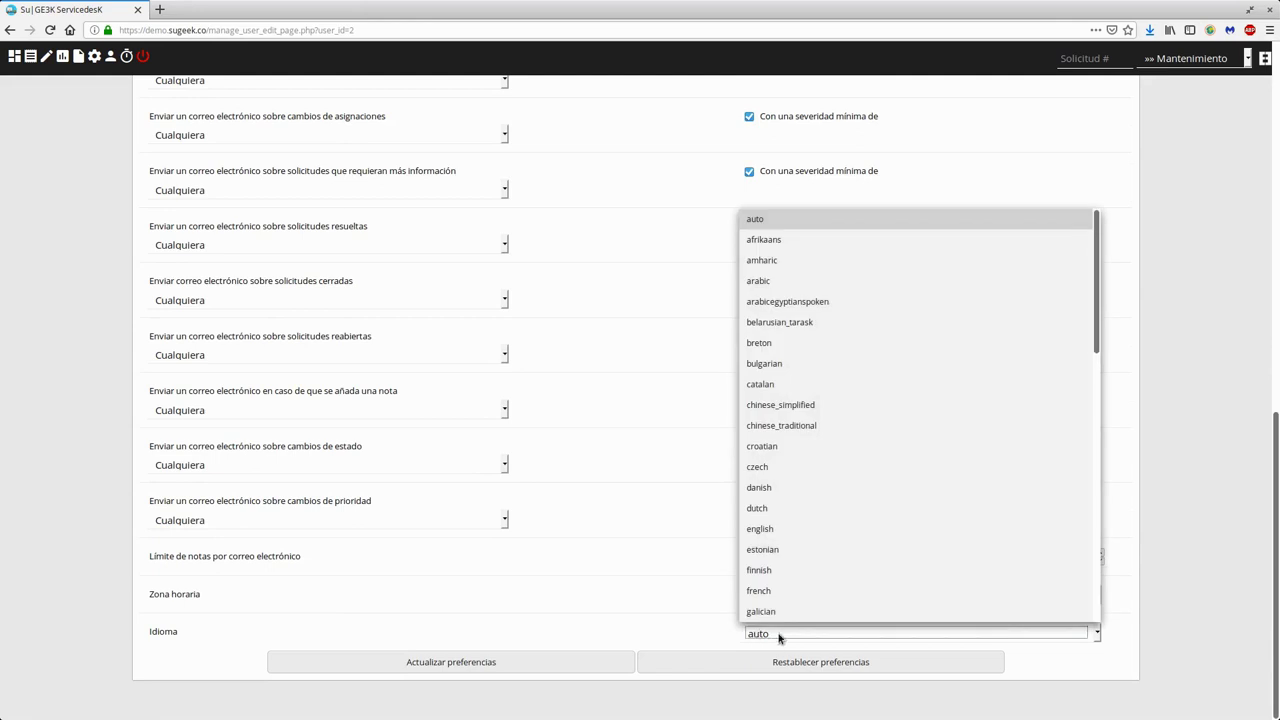
pyautogui.scroll(-6, 802, 540)
pyautogui.scroll(-2, 802, 540)
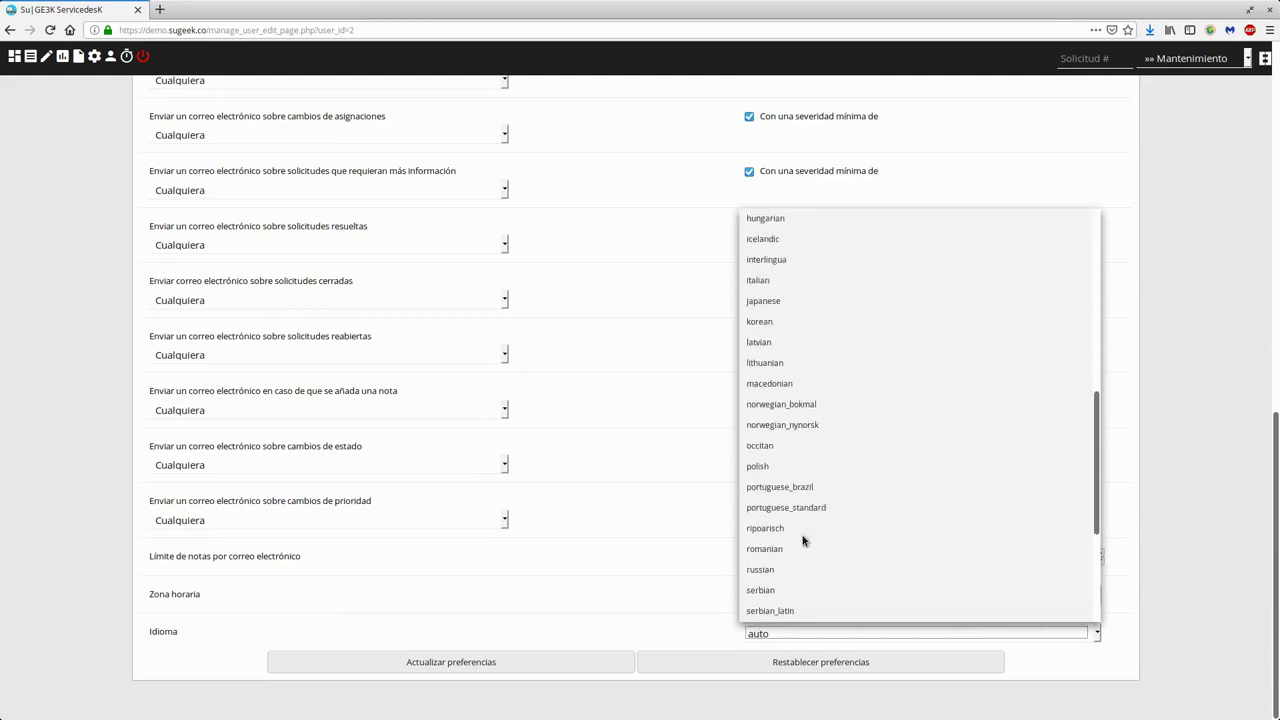
pyautogui.scroll(-4, 802, 540)
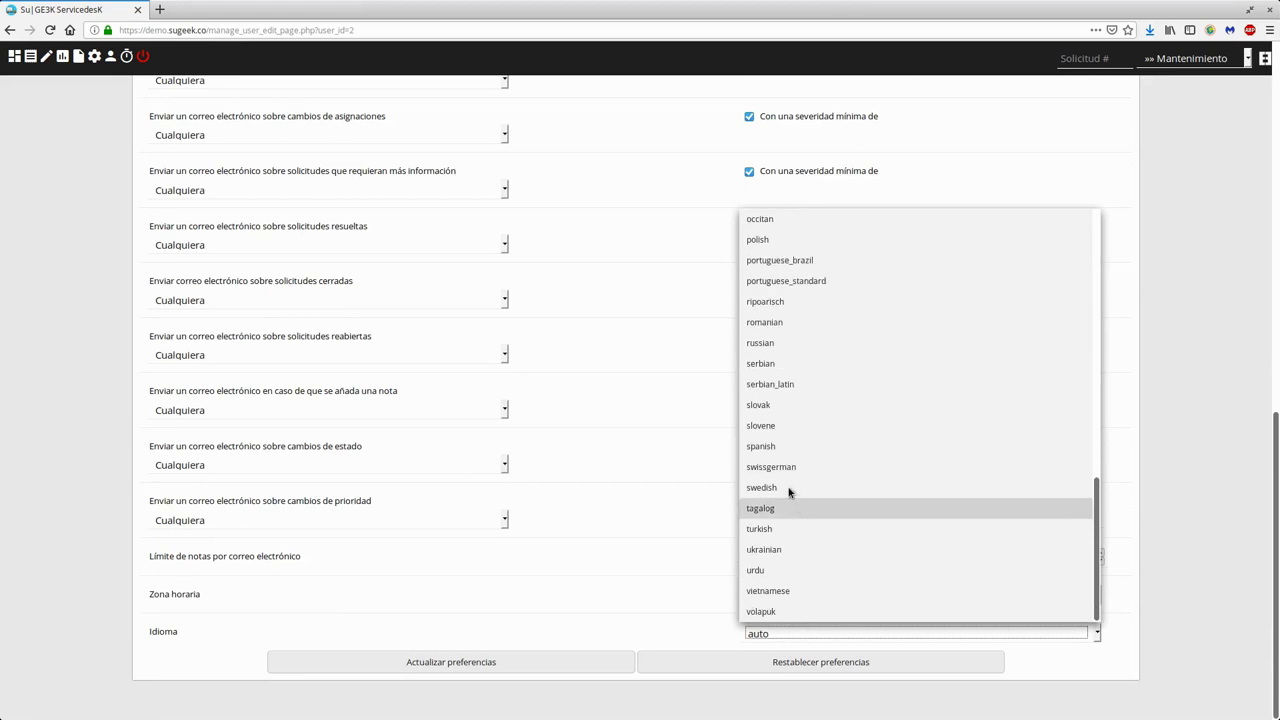
pyautogui.click(785, 452)
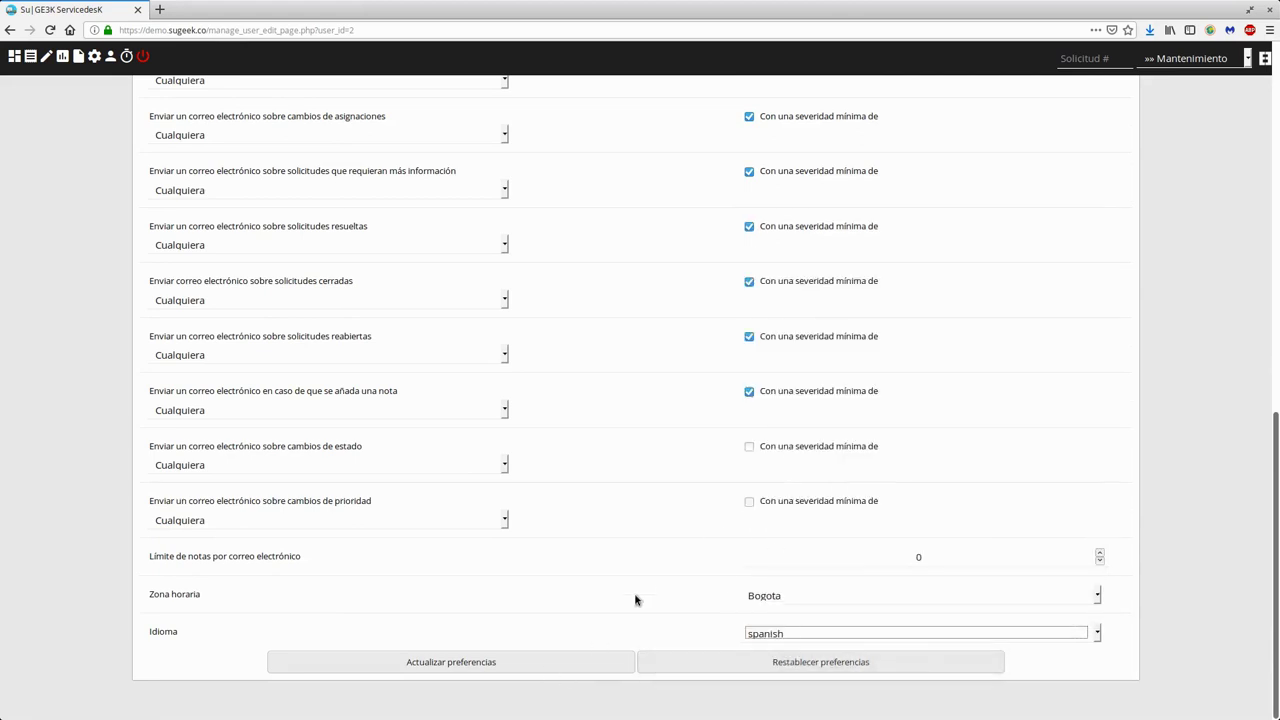
pyautogui.click(484, 663)
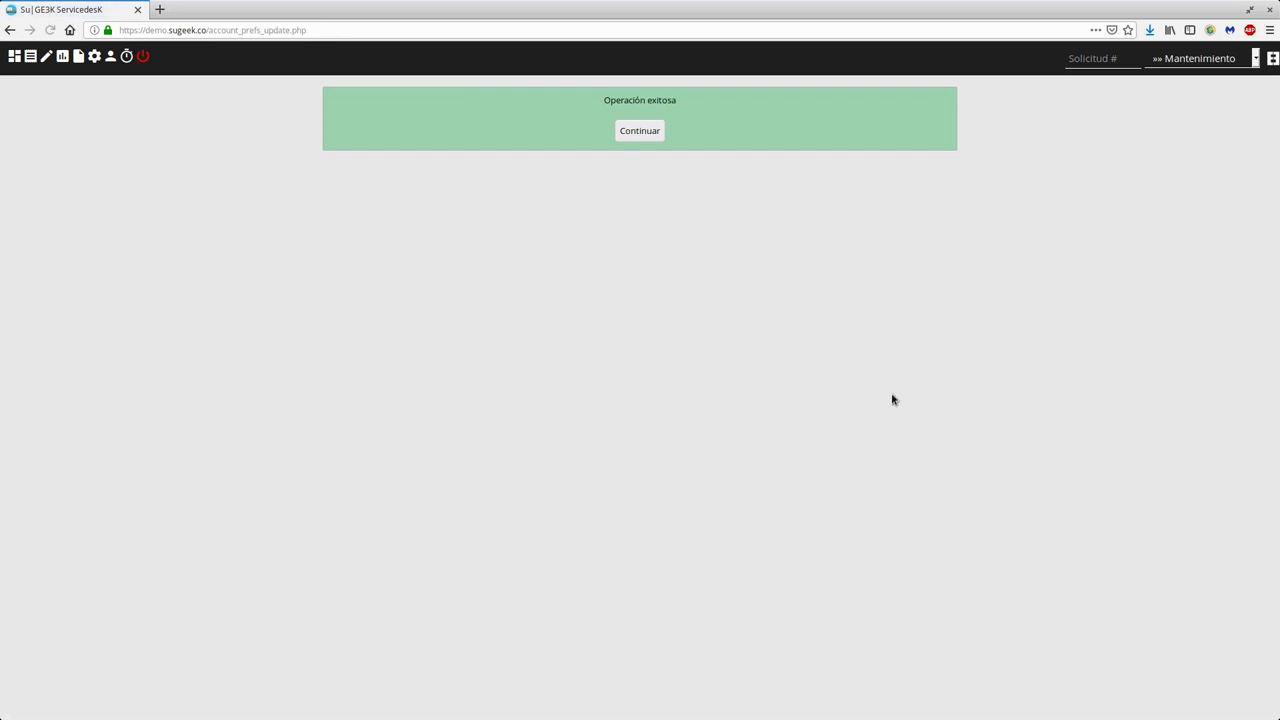
# - Continue back to the Usuarios account list and start a new account with Crear cuenta
pyautogui.click(631, 140)
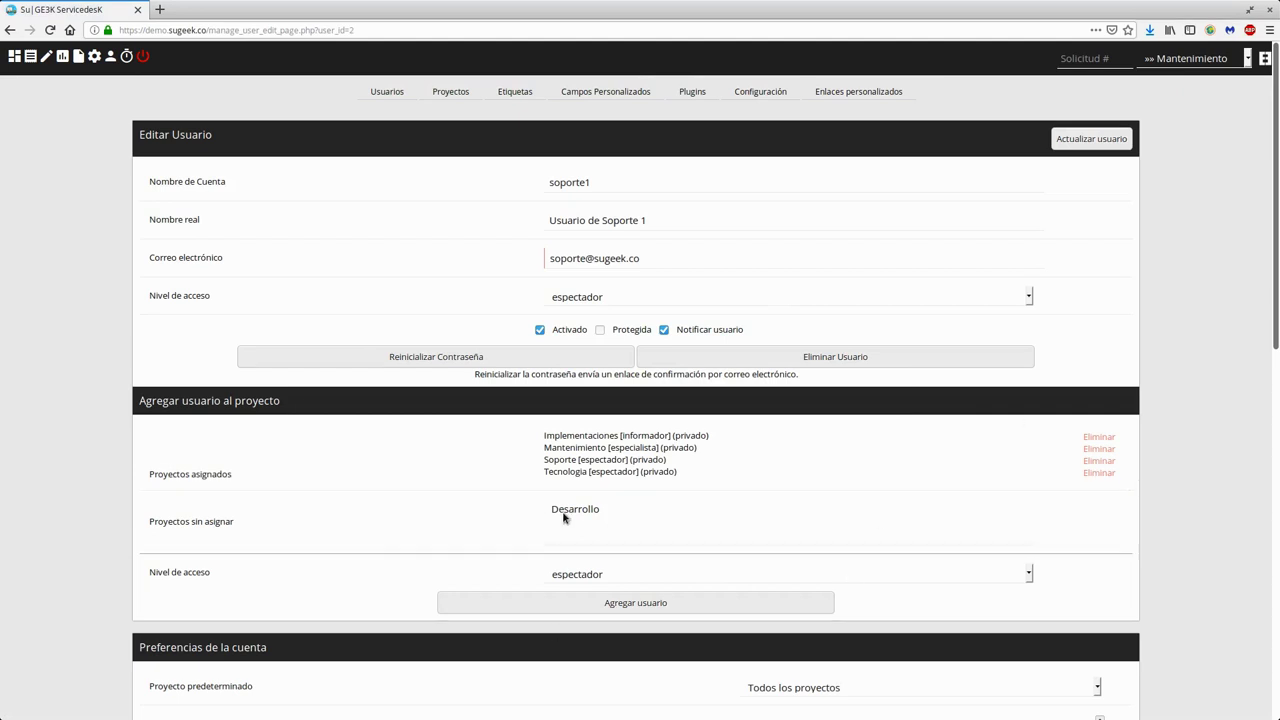
pyautogui.click(387, 91)
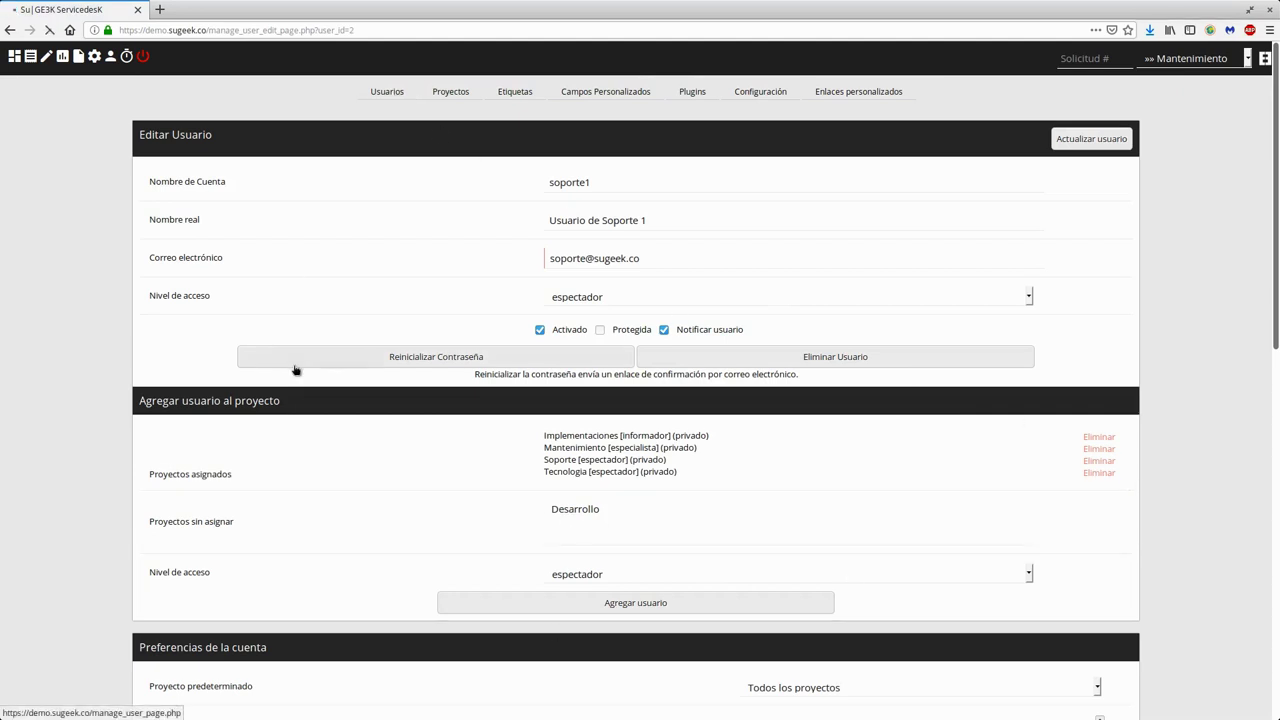
pyautogui.click(1088, 142)
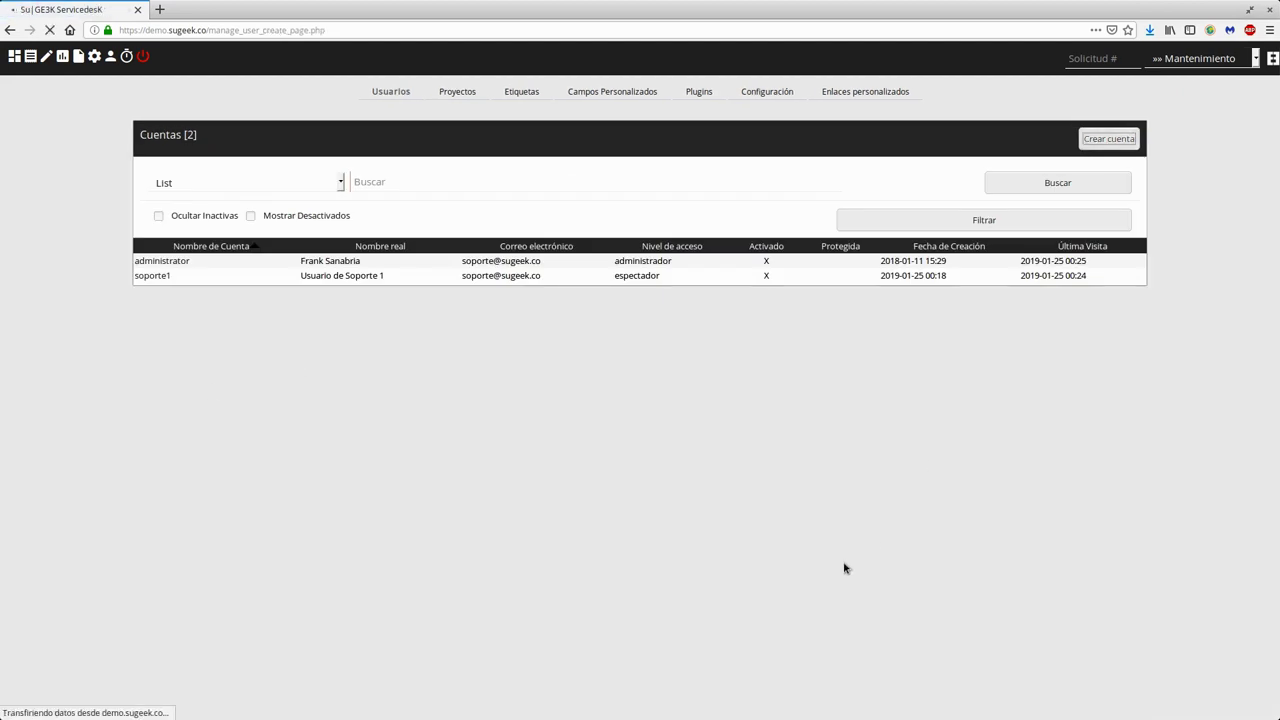
# - Create the espectador account Implementador1, entering its real name and support e-mail address
pyautogui.click(618, 171)
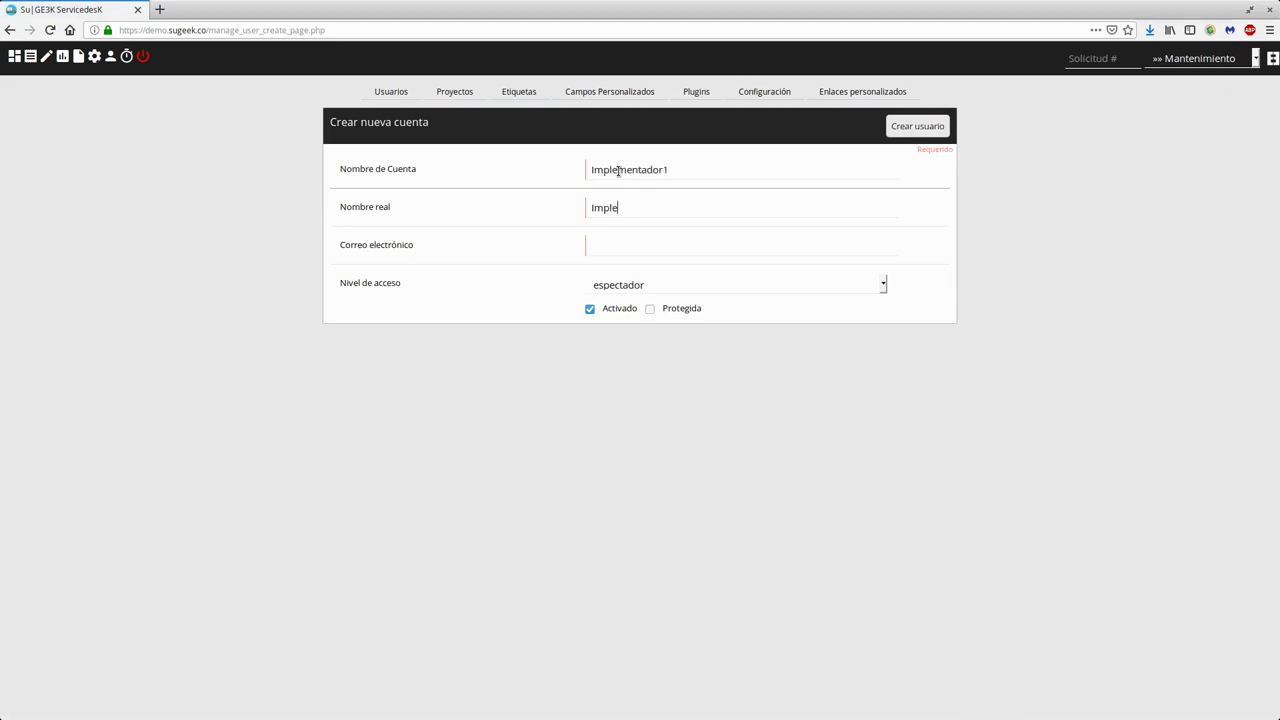
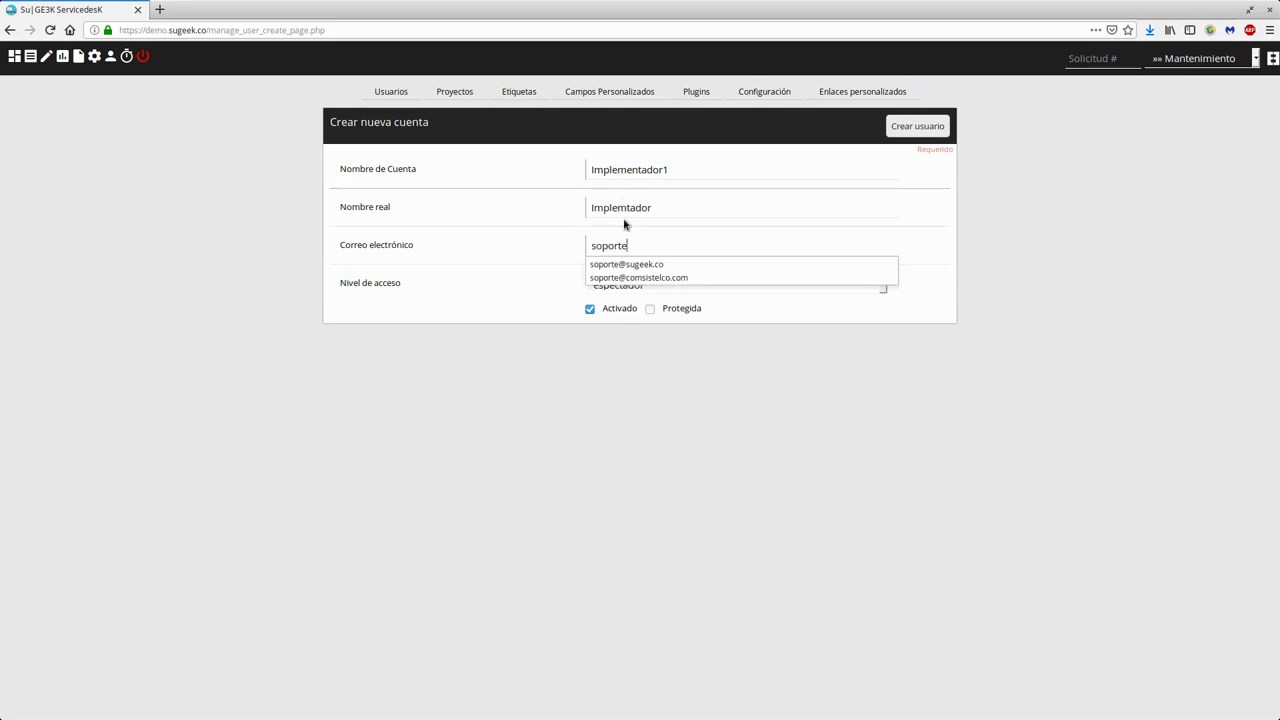
pyautogui.click(632, 208)
pyautogui.click(711, 249)
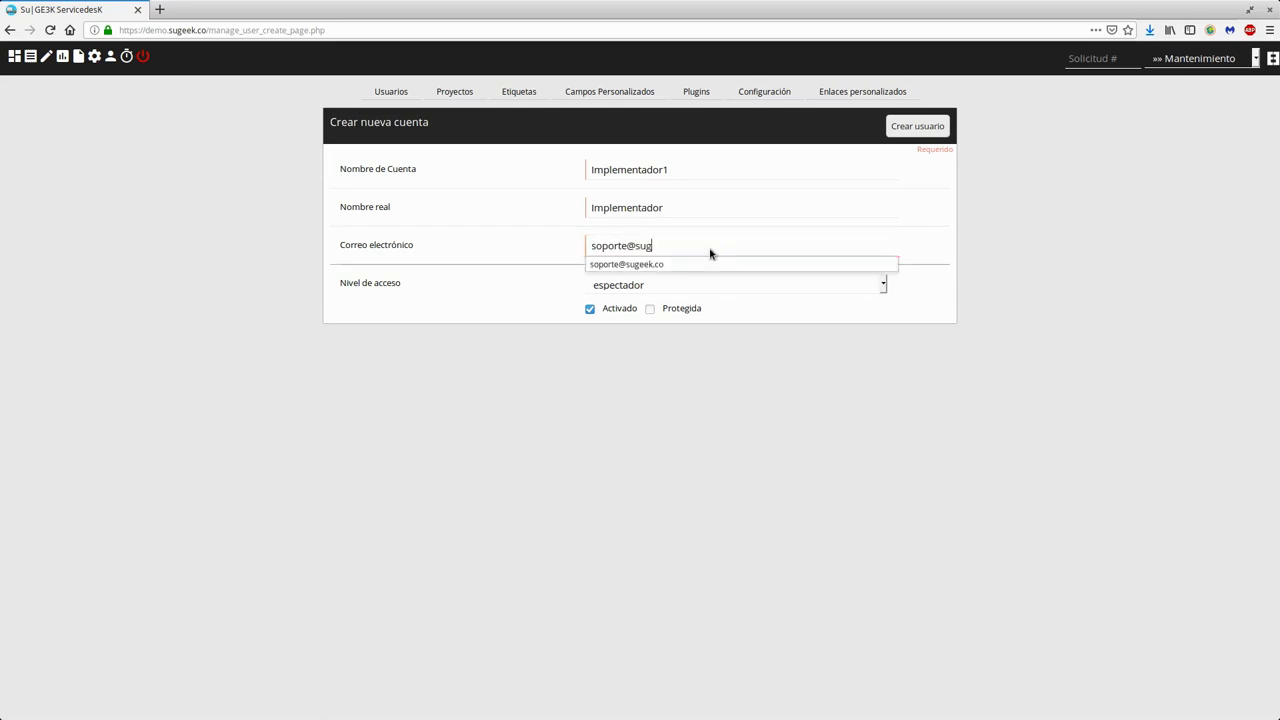
pyautogui.click(676, 420)
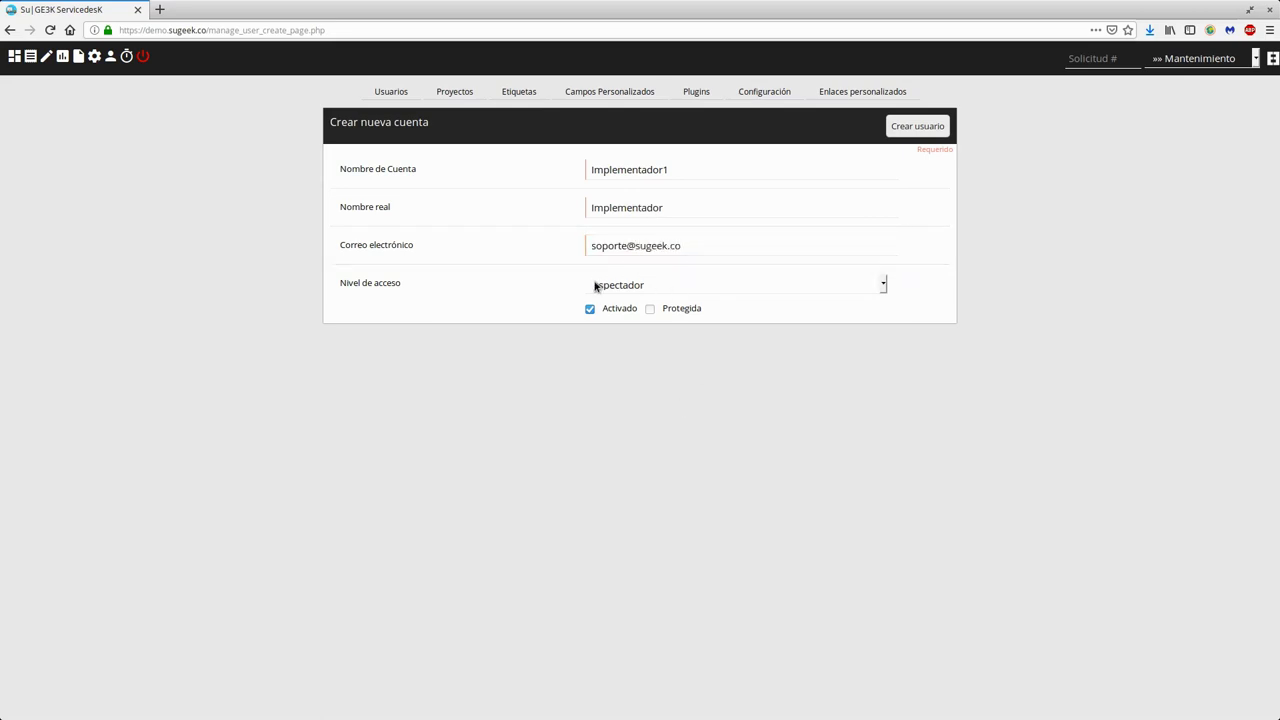
pyautogui.click(912, 126)
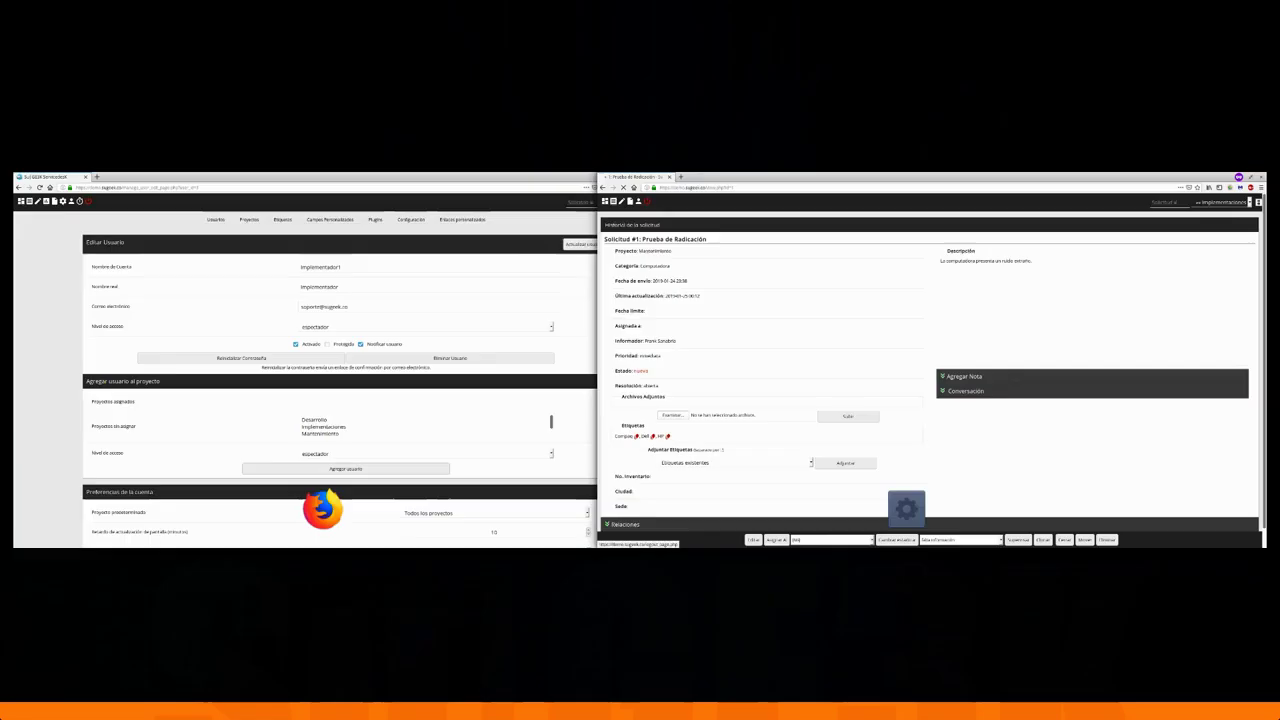
# - Log out of the support user's session with the red power icon
pyautogui.click(95, 57)
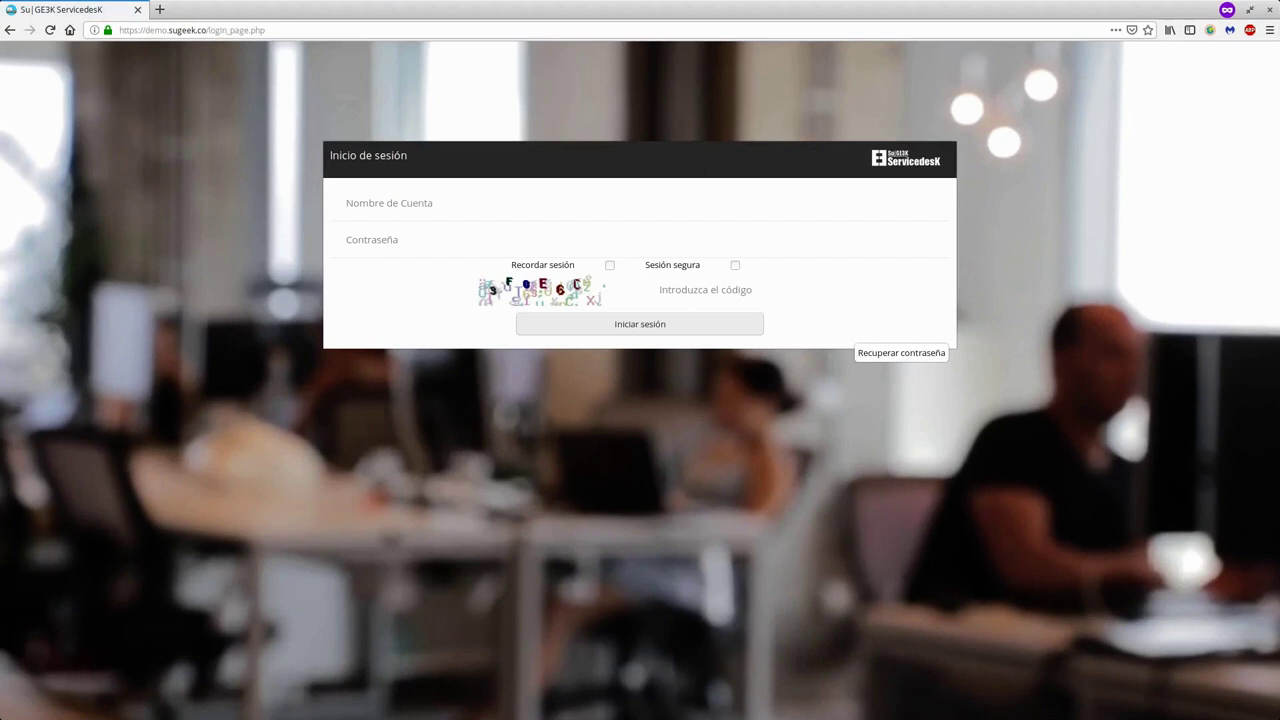
# - Load Implementador1's verify.php confirmation link in the address bar
pyautogui.click(297, 29)
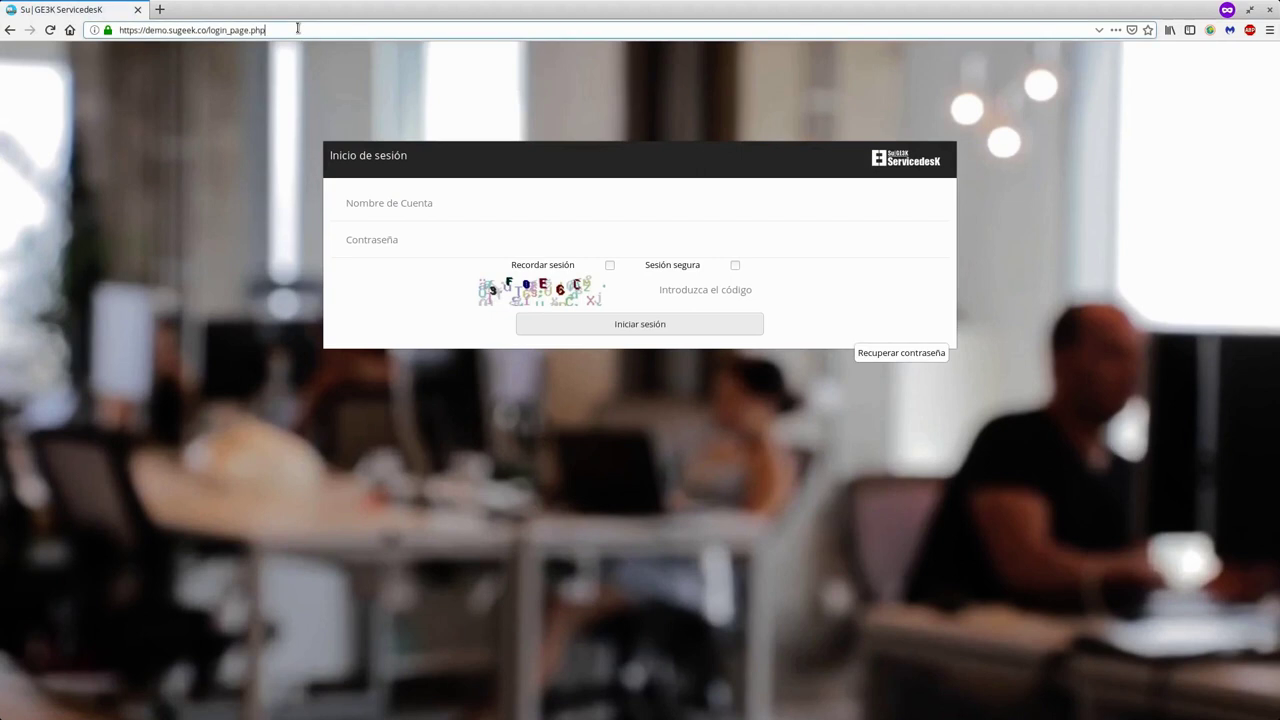
pyautogui.hotkey('ctrl', 'a')
pyautogui.press('Return')
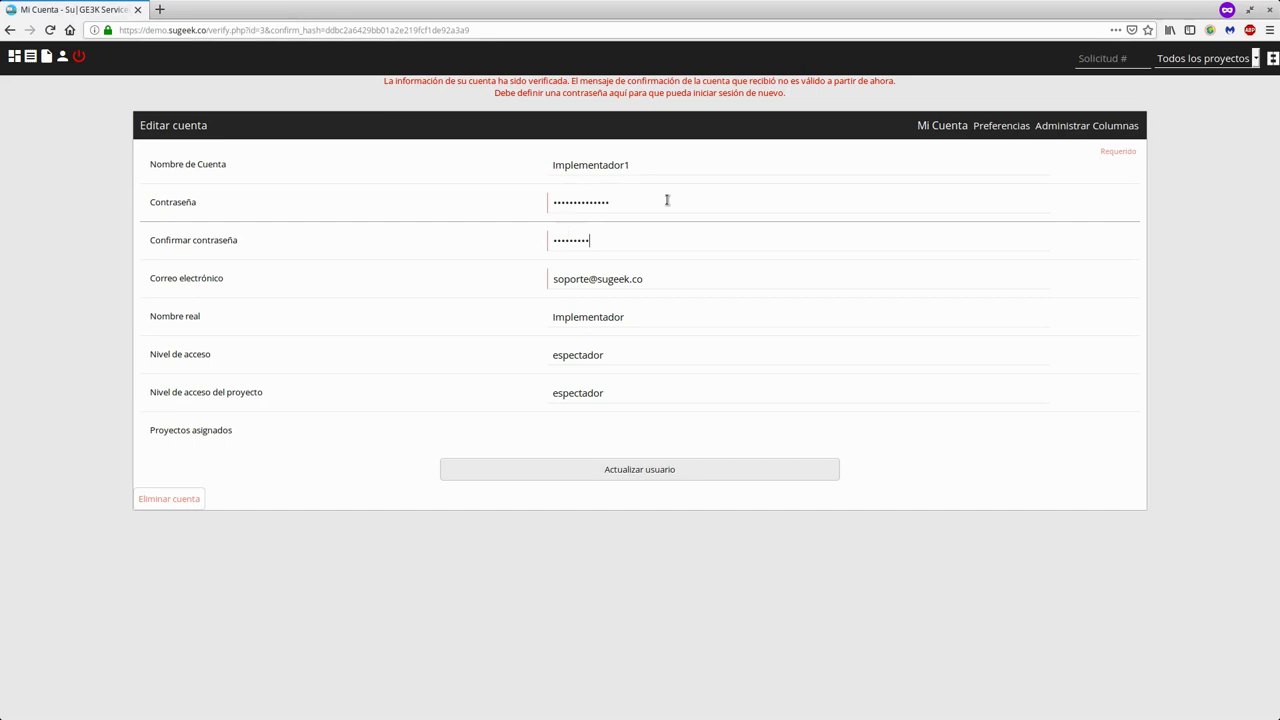
# - Save the new account password and continue to the sign-in page
pyautogui.click(682, 466)
pyautogui.click(637, 143)
pyautogui.click(515, 204)
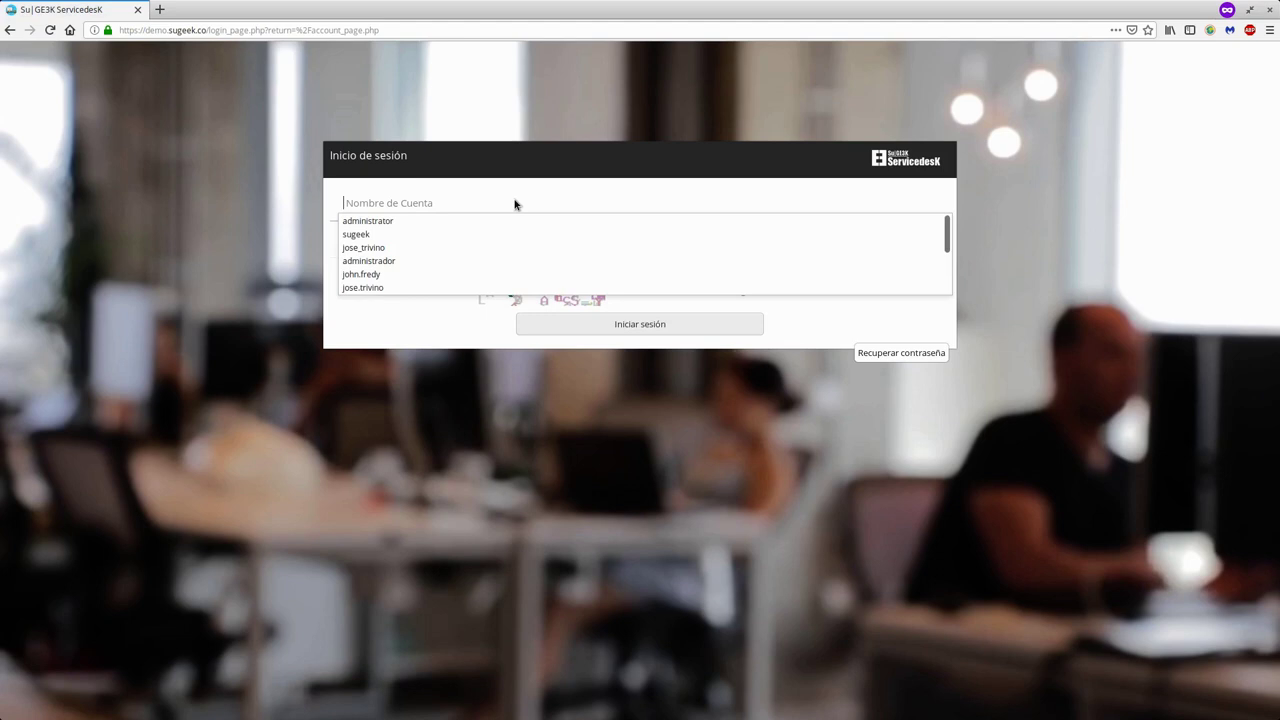
# - Log in as implementador1 with Recordar sesión unchecked, entering the captcha code
pyautogui.write('impli')
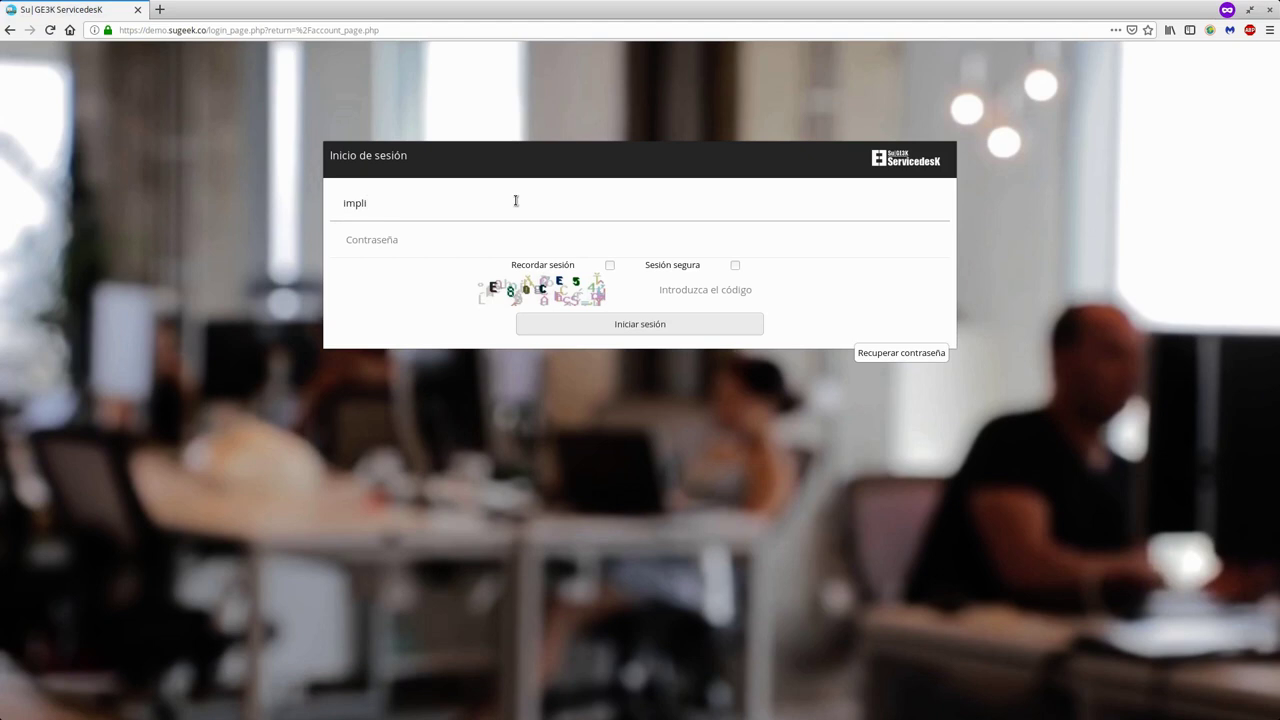
pyautogui.press('BackSpace')
pyautogui.write('e')
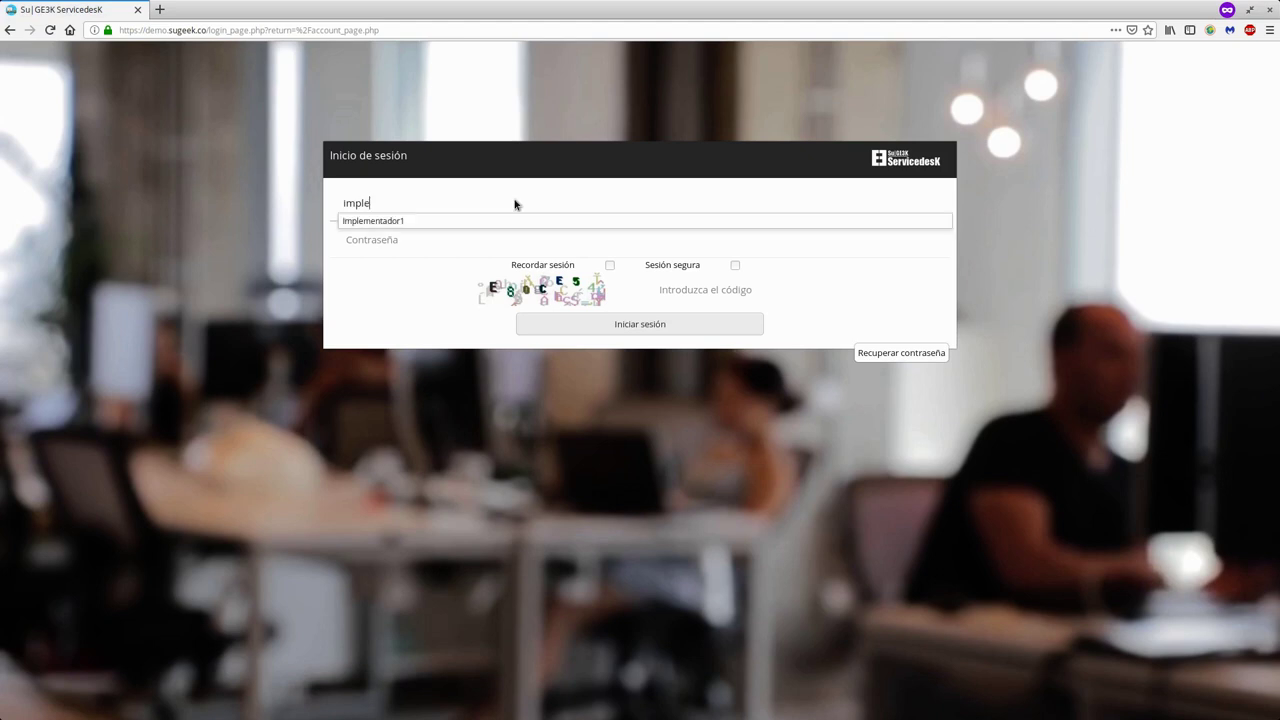
pyautogui.write('mentador1')
pyautogui.write('imp')
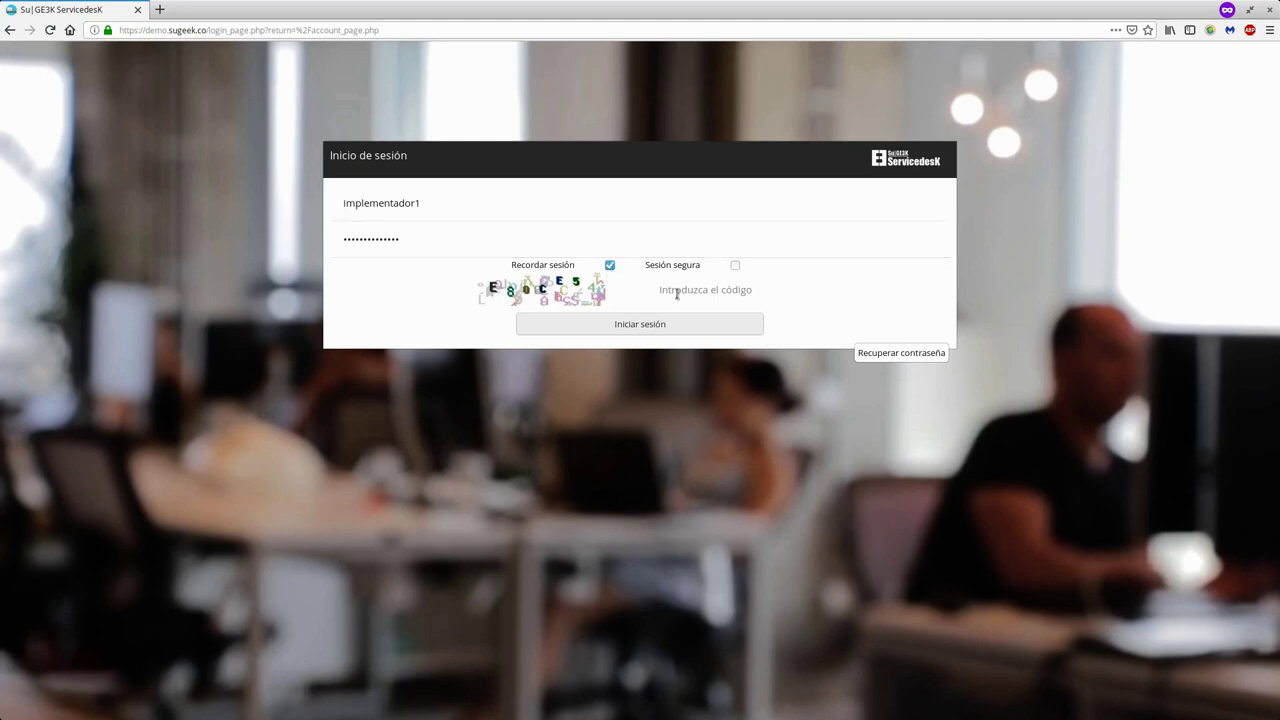
pyautogui.click(604, 266)
pyautogui.write('E80CE')
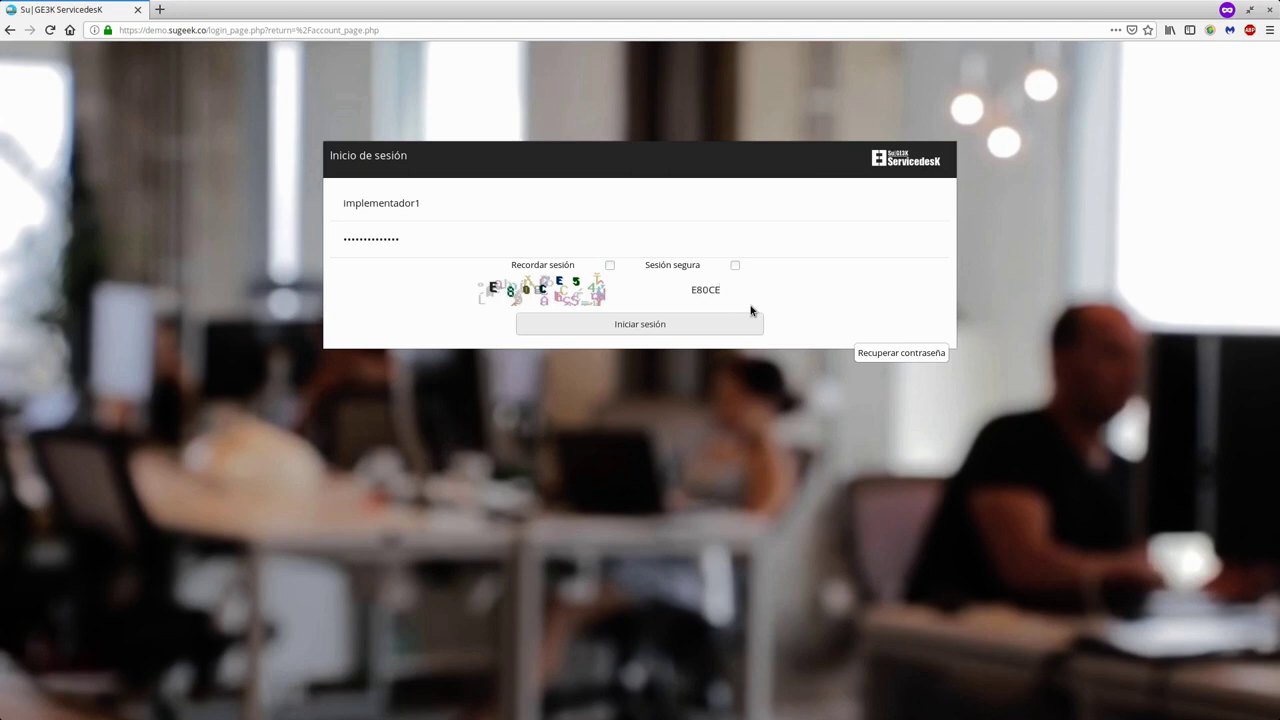
pyautogui.press('Return')
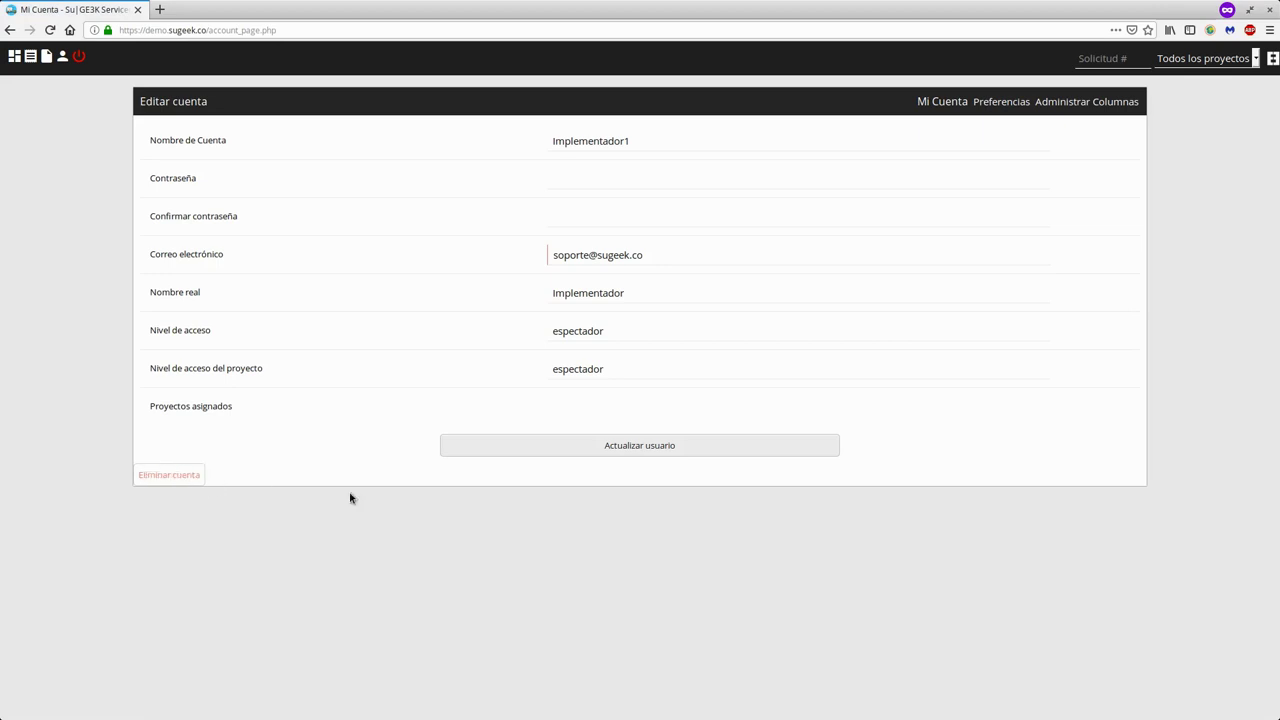
# - Check the implementer's My View across all projects, then return to the administrator's window
pyautogui.click(14, 57)
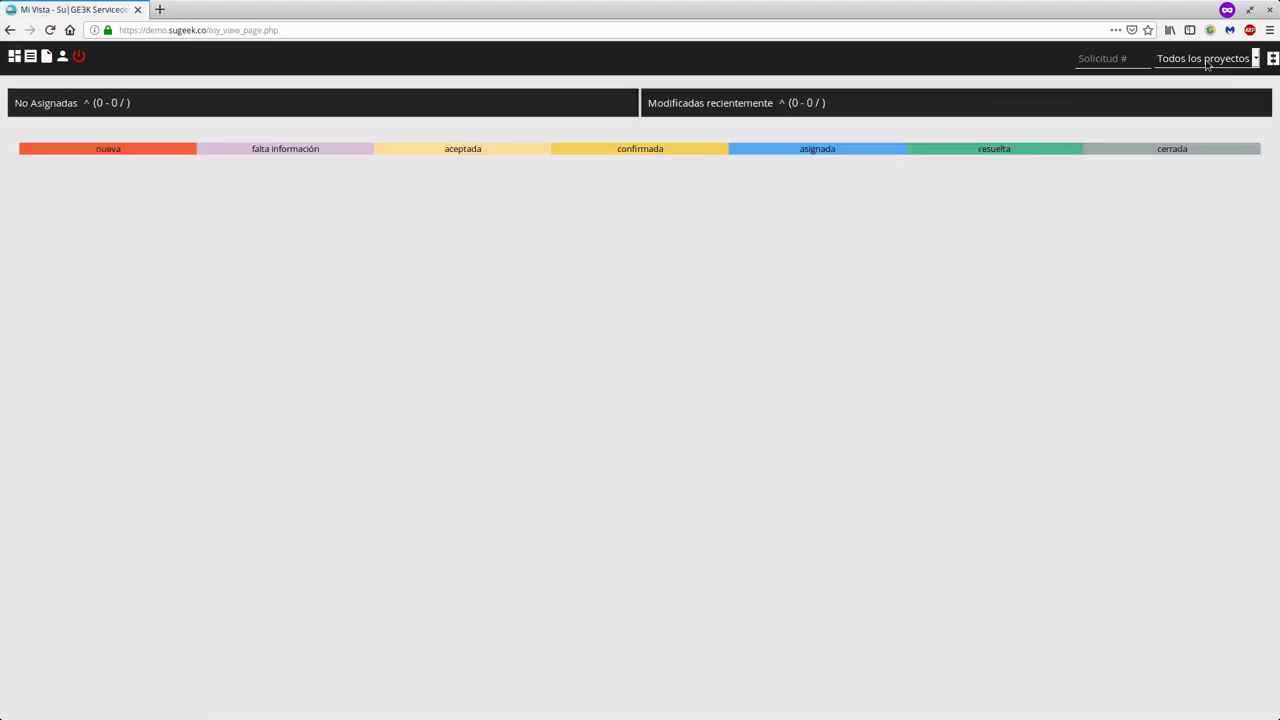
pyautogui.click(1207, 63)
pyautogui.click(1065, 82)
pyautogui.click(1197, 66)
pyautogui.click(1077, 120)
pyautogui.click(345, 335)
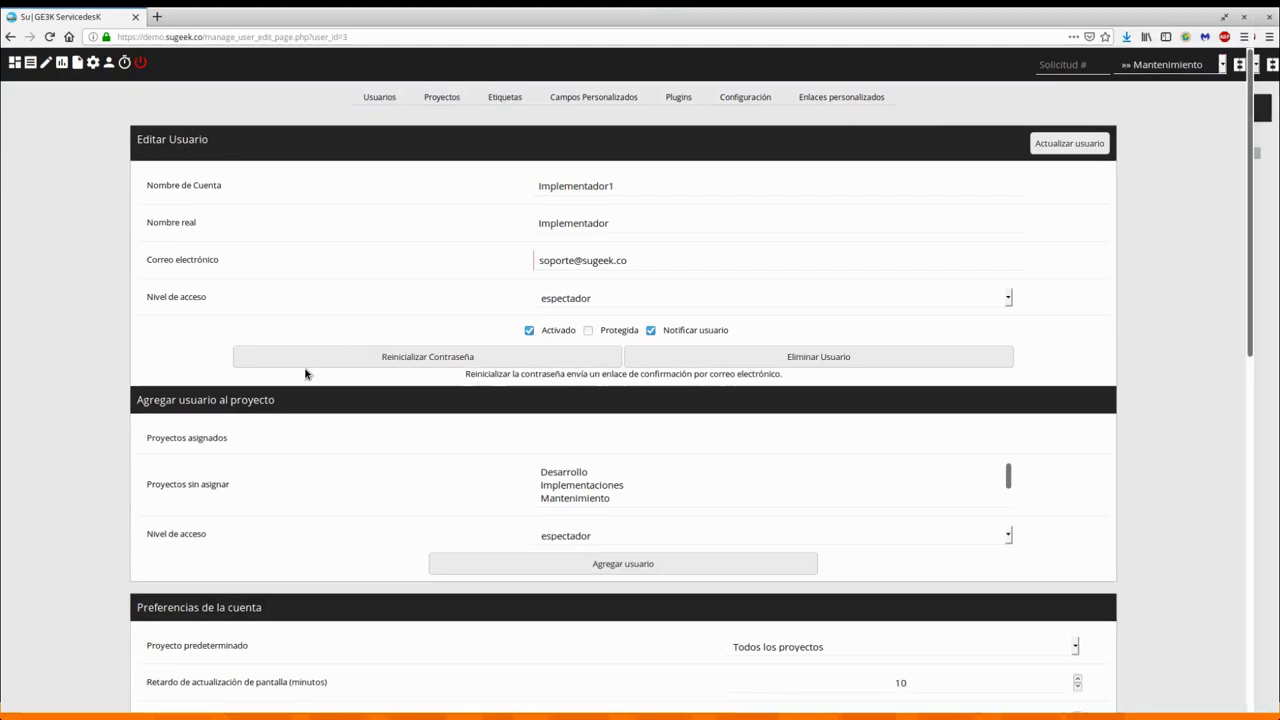
# - Add Implementador1 to the Implementaciones project with especialista access
pyautogui.click(447, 95)
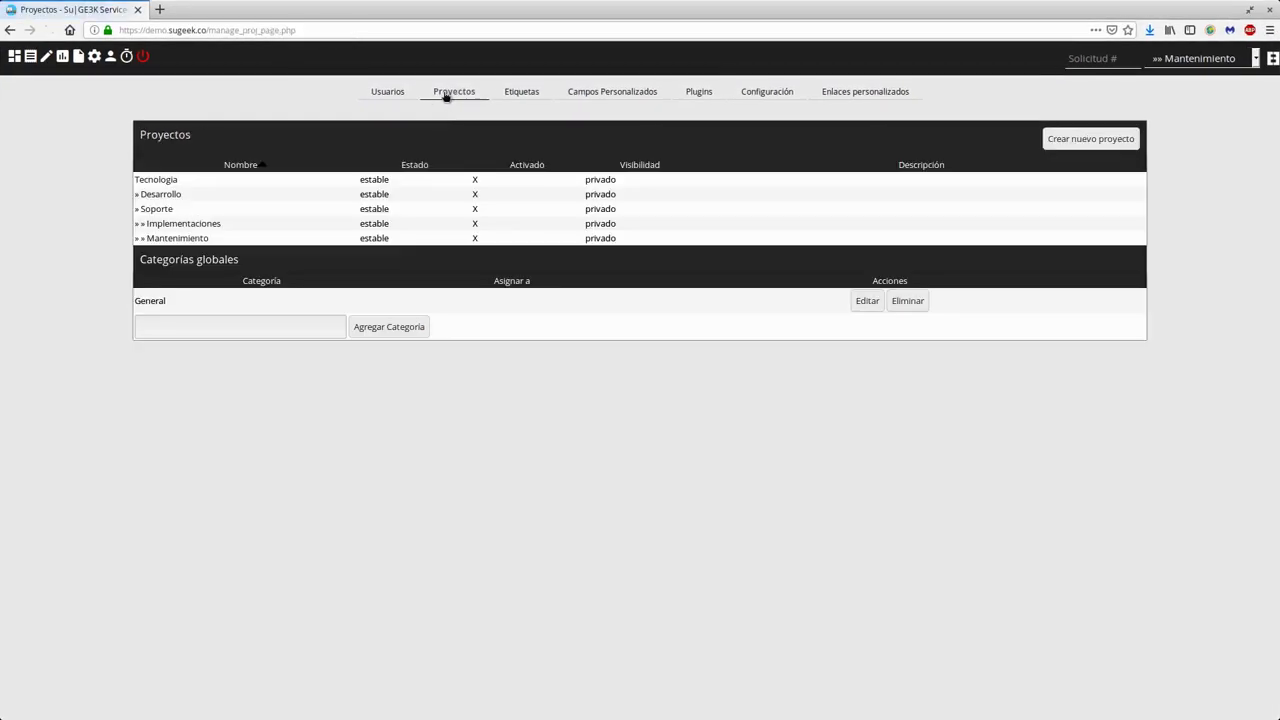
pyautogui.click(177, 223)
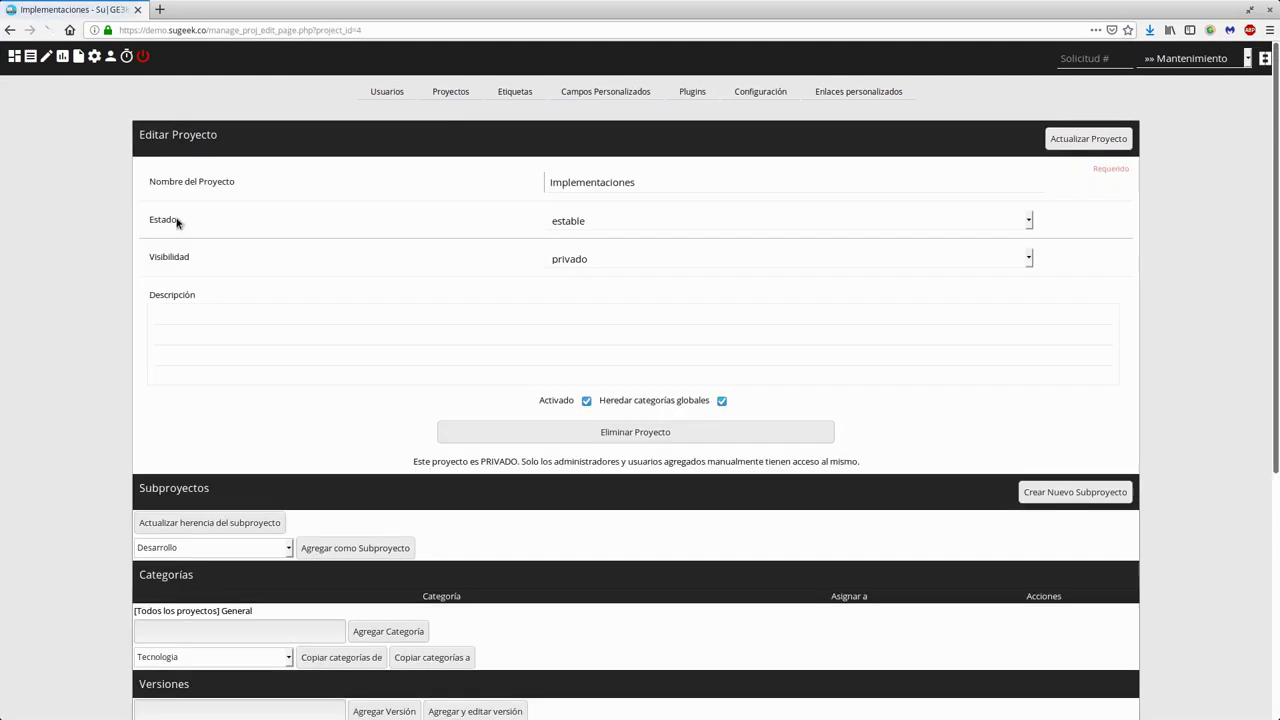
pyautogui.scroll(-4, 114, 429)
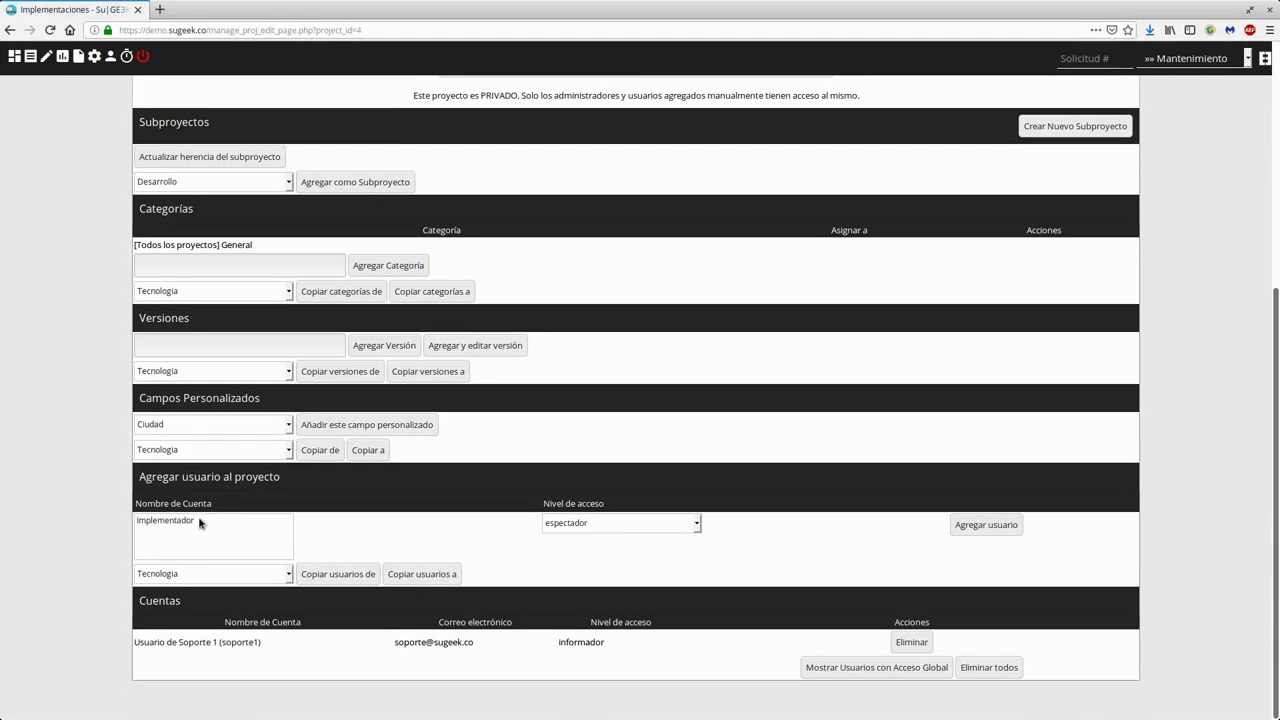
pyautogui.click(160, 521)
pyautogui.click(614, 525)
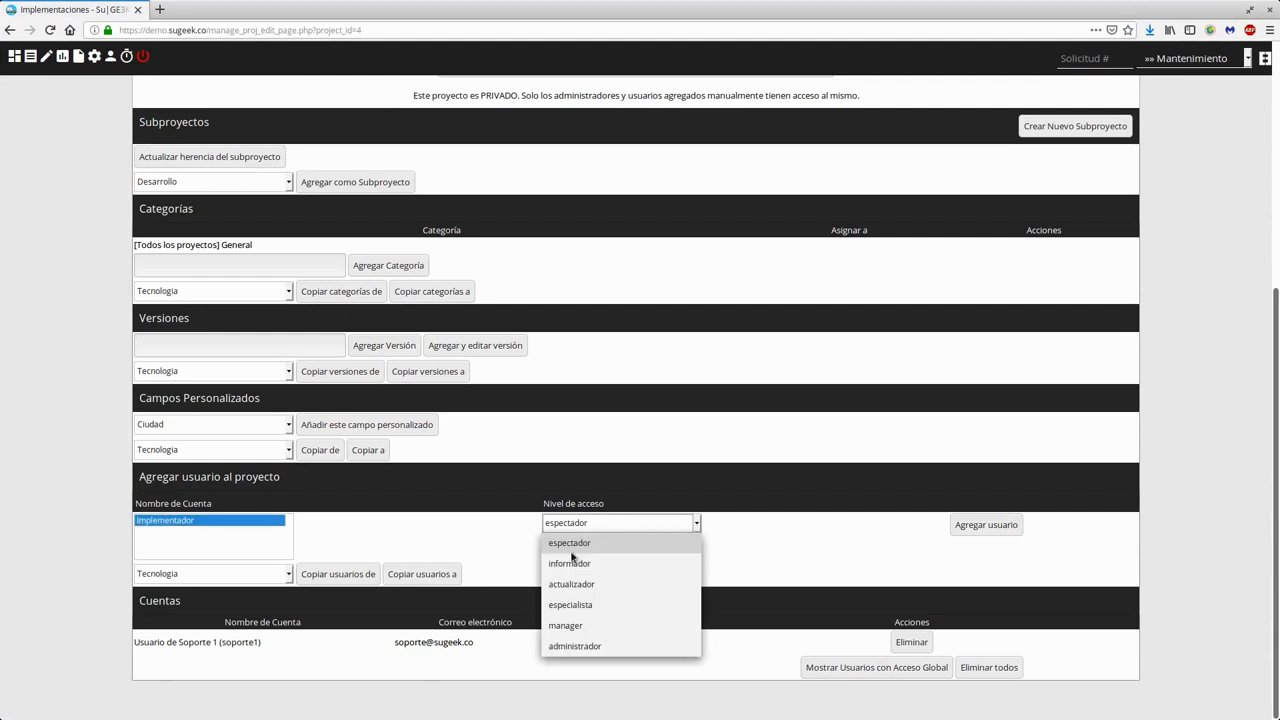
pyautogui.click(579, 605)
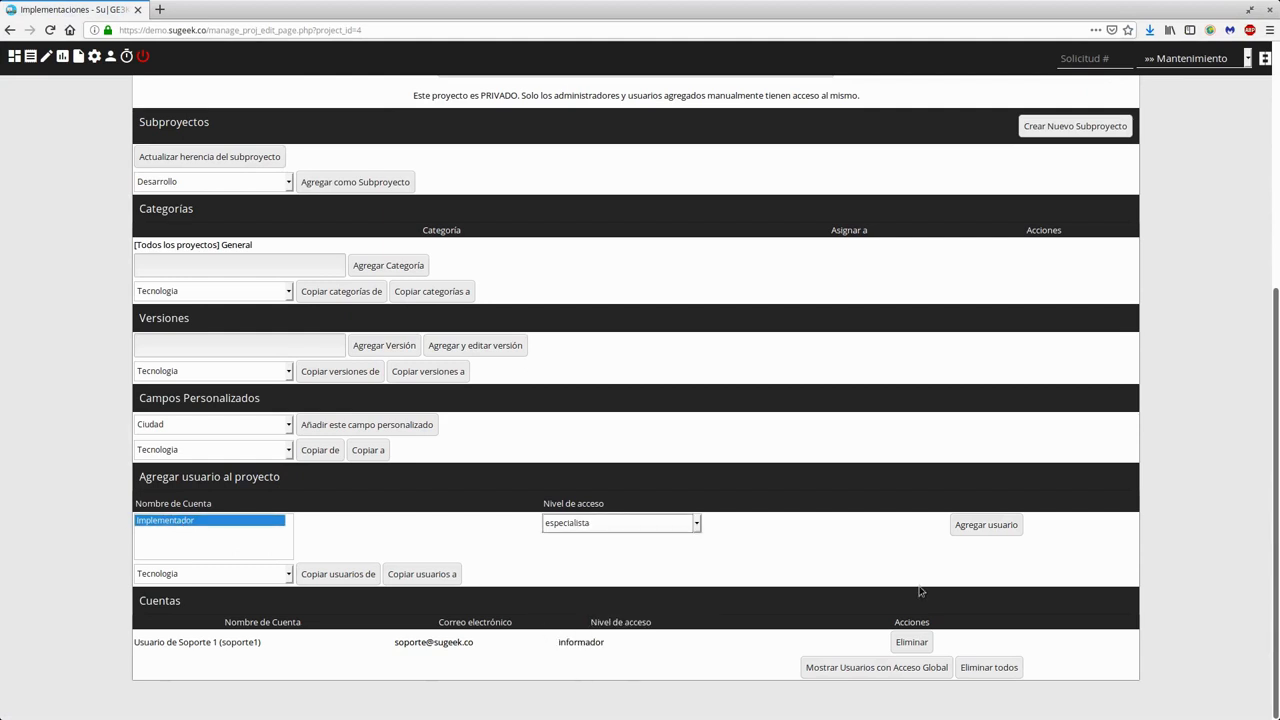
pyautogui.click(997, 528)
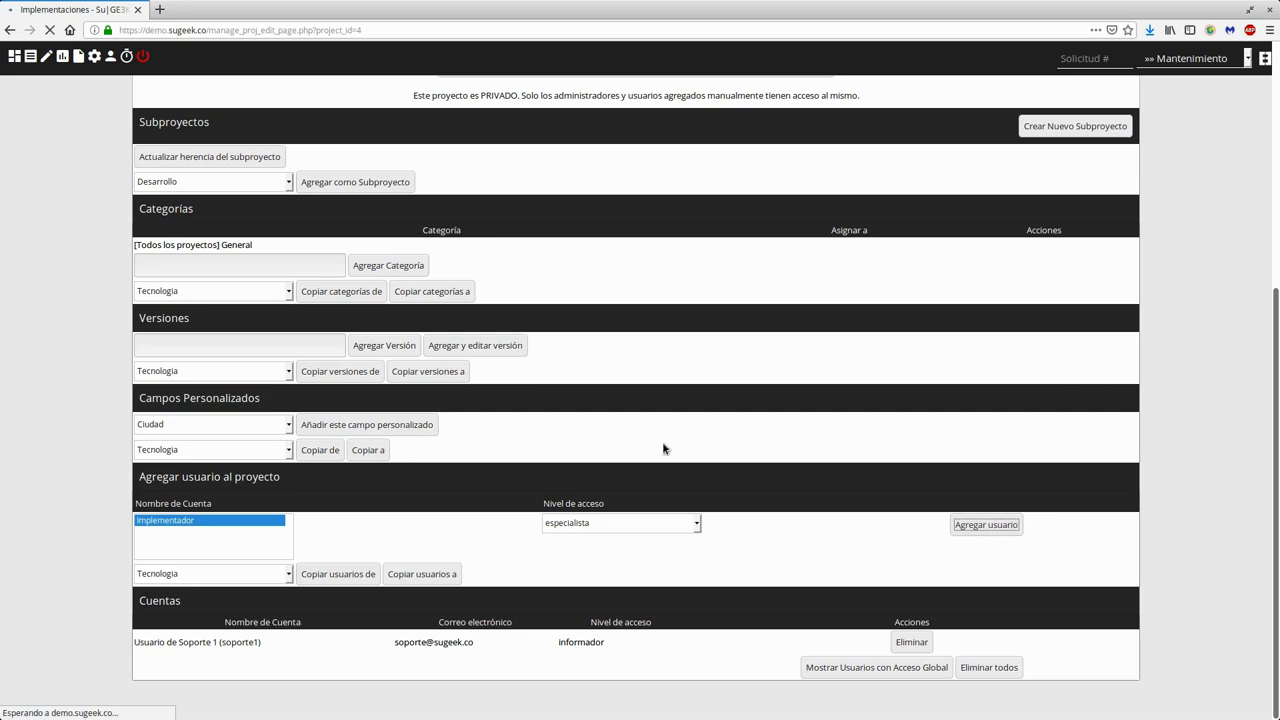
# - Review the Implementaciones members list, highlighting soporte1's informador access level
pyautogui.scroll(-5, 548, 417)
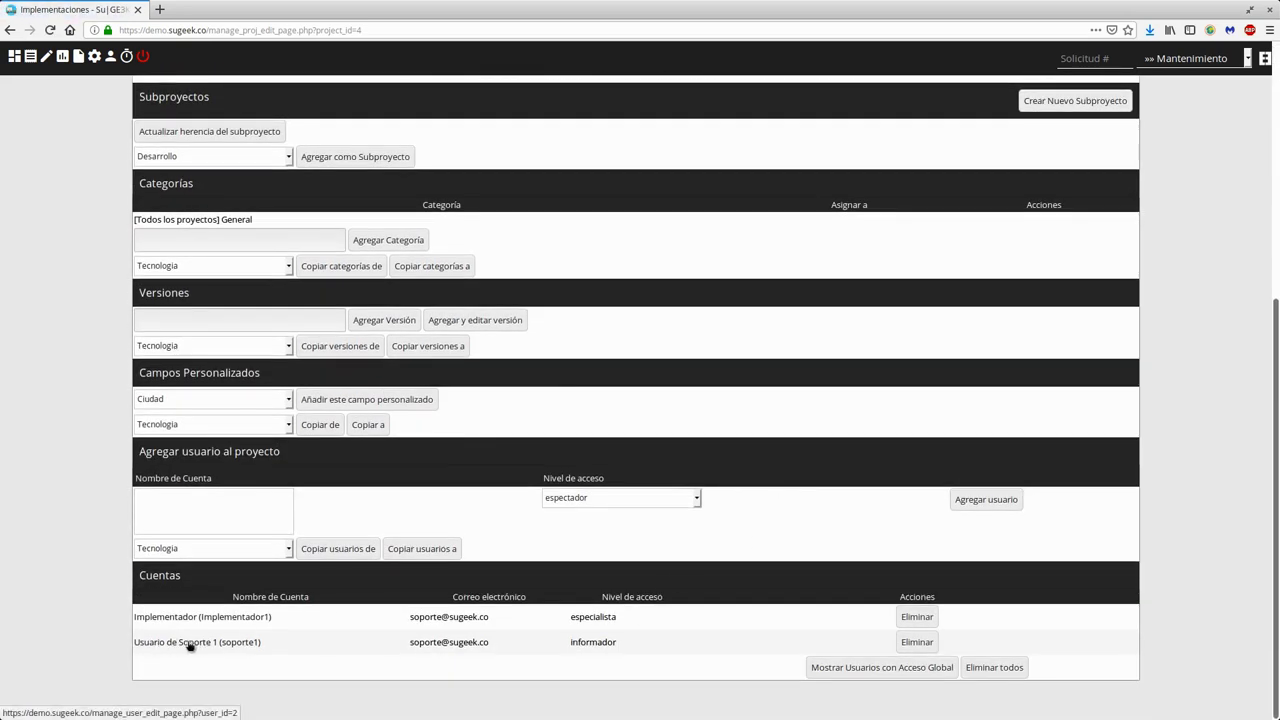
pyautogui.moveTo(638, 645); pyautogui.dragTo(563, 645)
pyautogui.press('super')
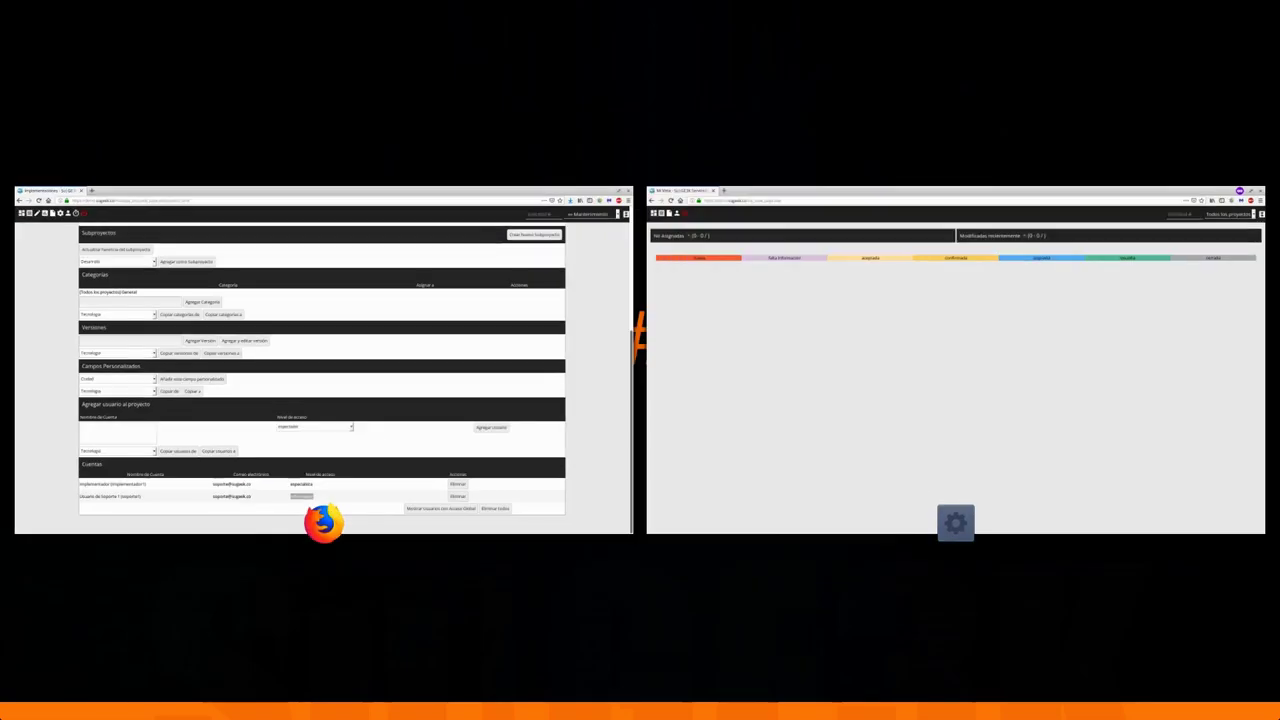
# - As Implementador1, refresh Mi Vista and view request #2 'Prueba' from Implementaciones, returning to the list
pyautogui.click(957, 337)
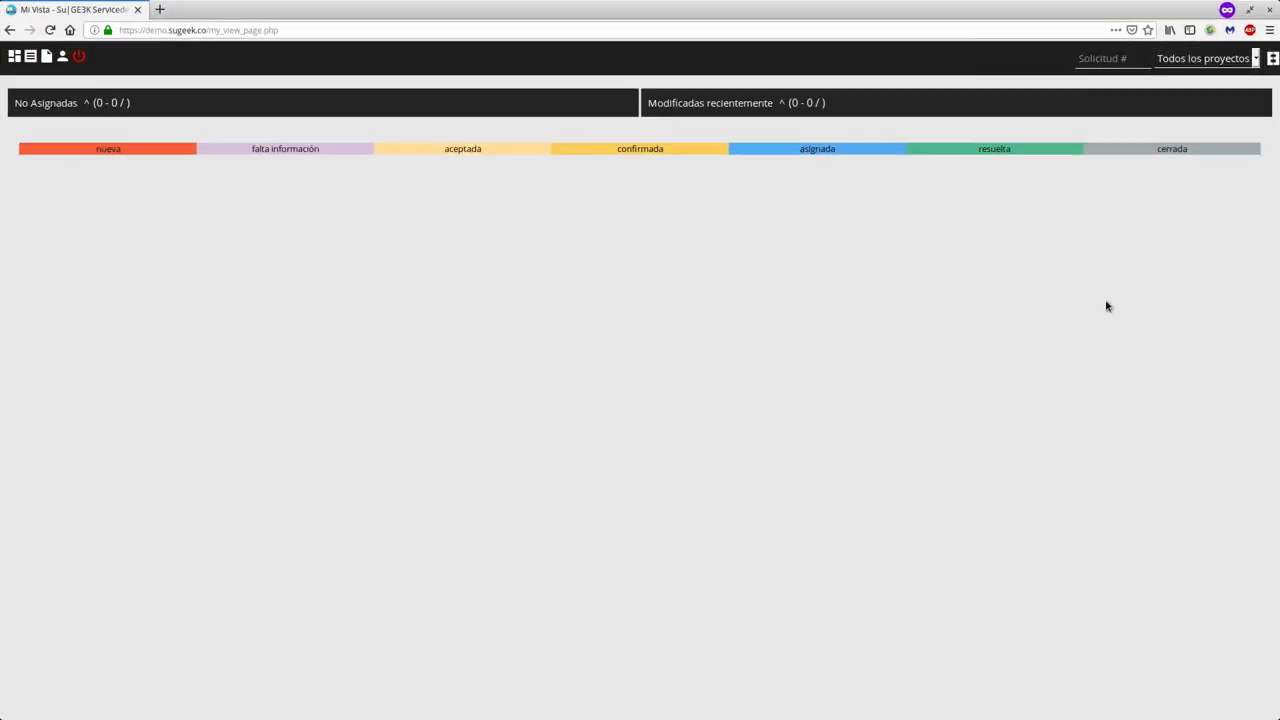
pyautogui.press('F5')
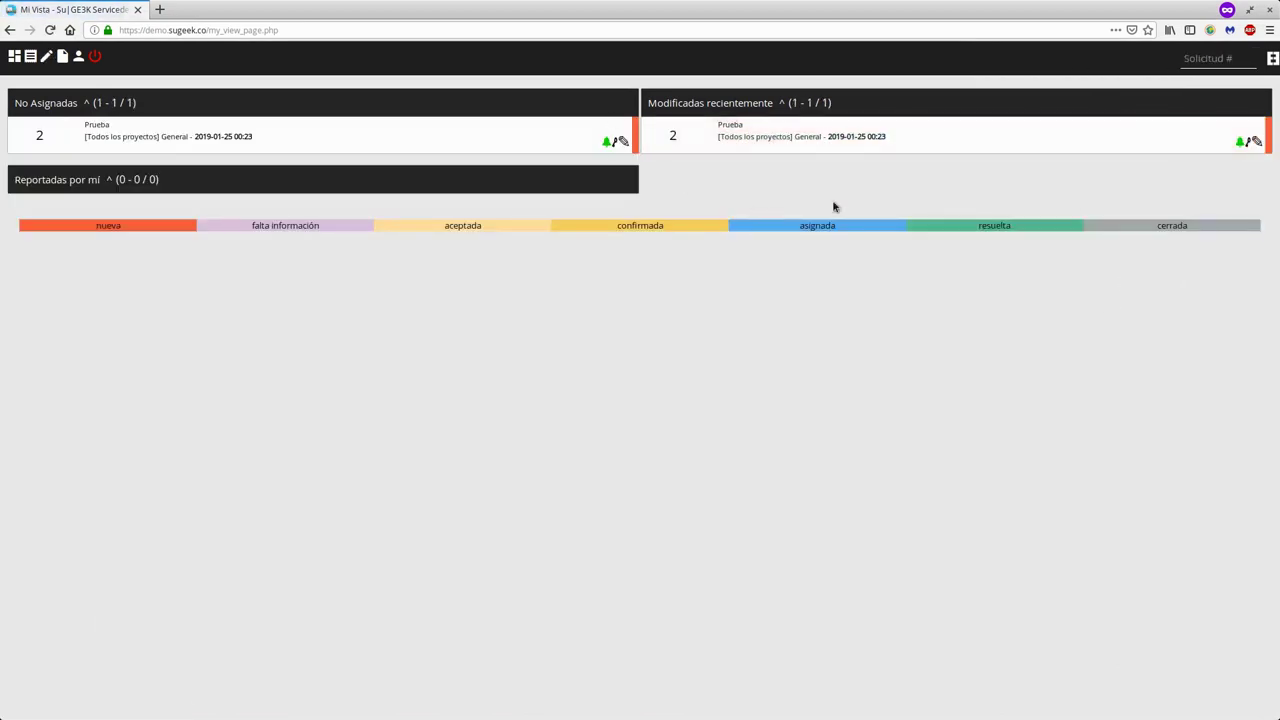
pyautogui.click(30, 56)
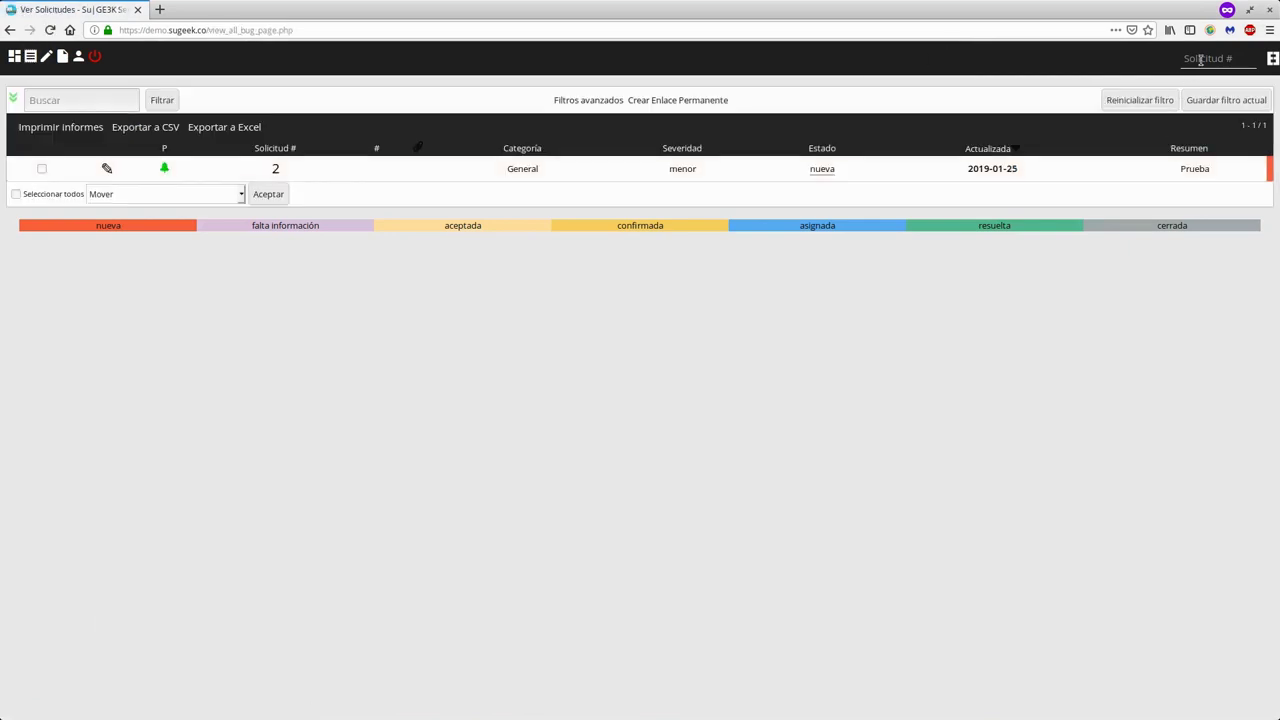
pyautogui.click(275, 169)
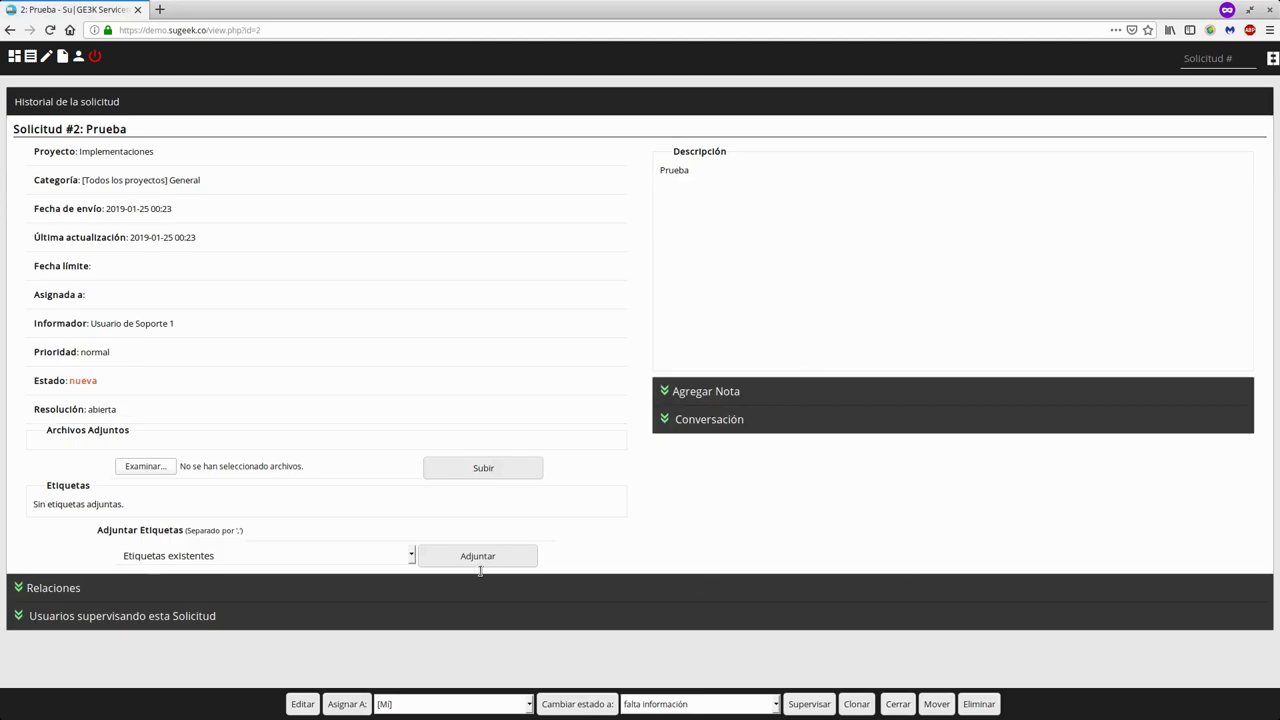
pyautogui.click(10, 30)
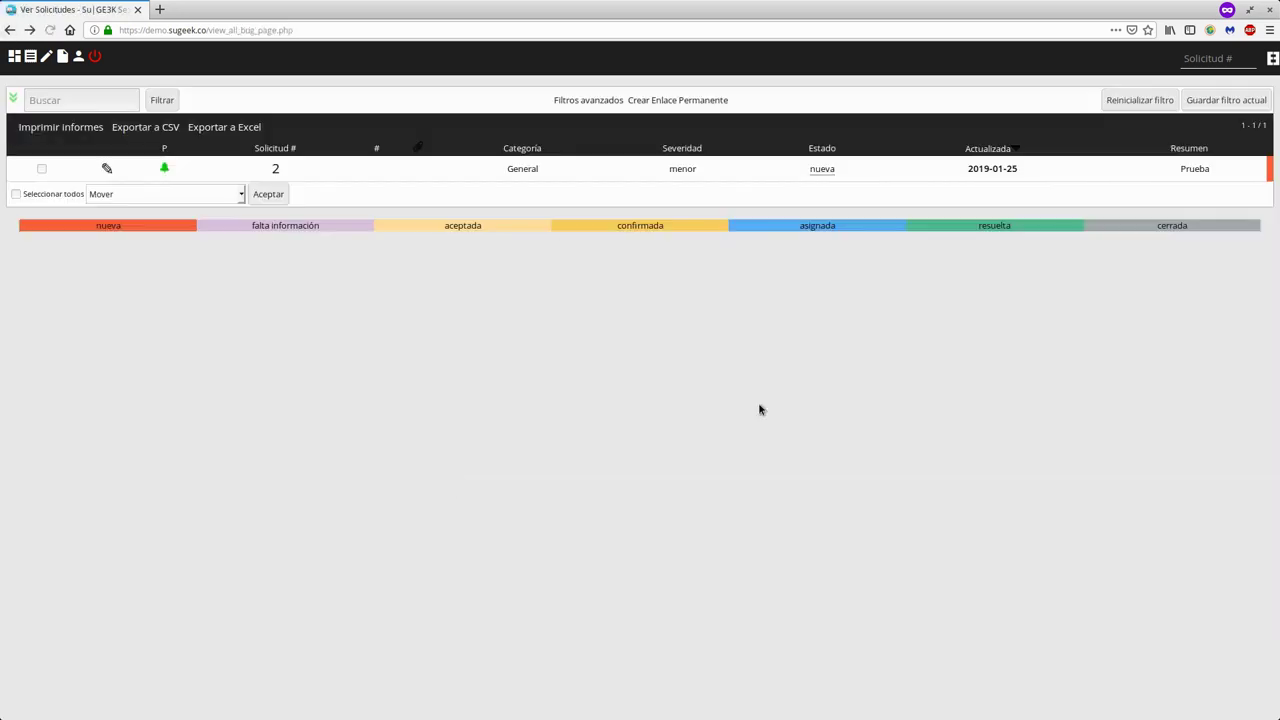
pyautogui.hotkey('ctrl', 'F10')
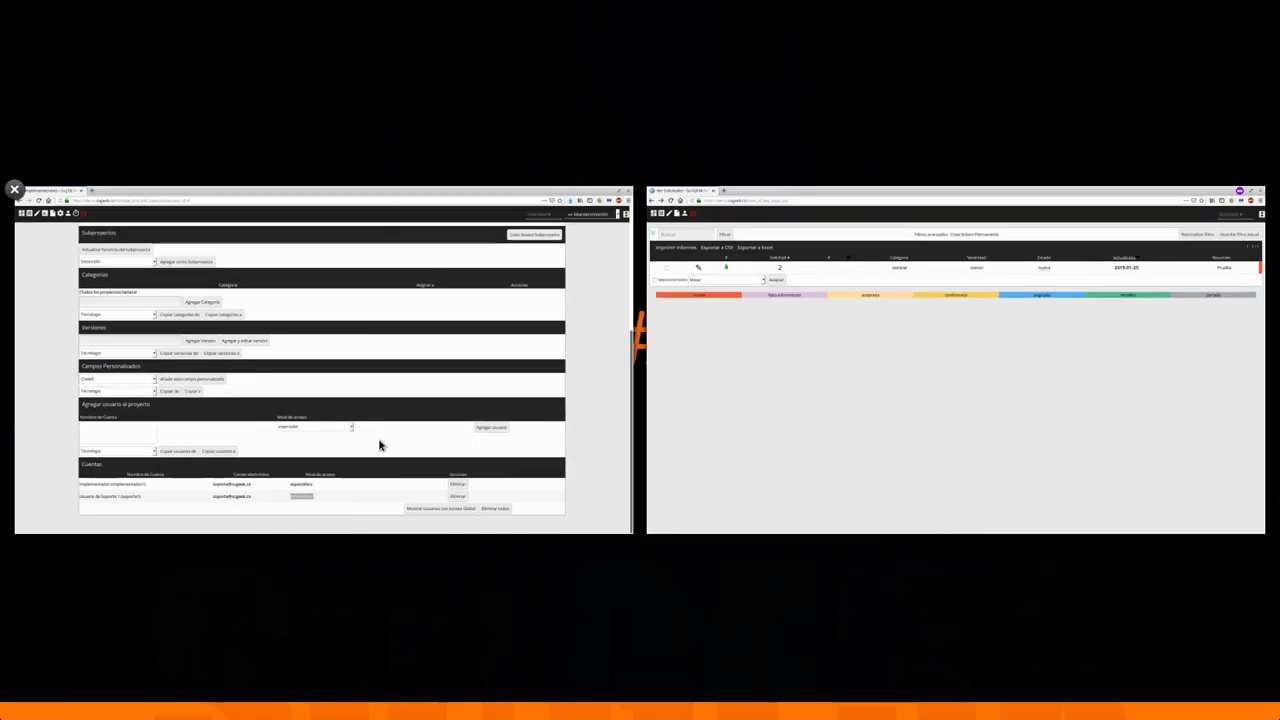
# - In the admin window, include global-access users in the Implementaciones accounts list
pyautogui.click(380, 445)
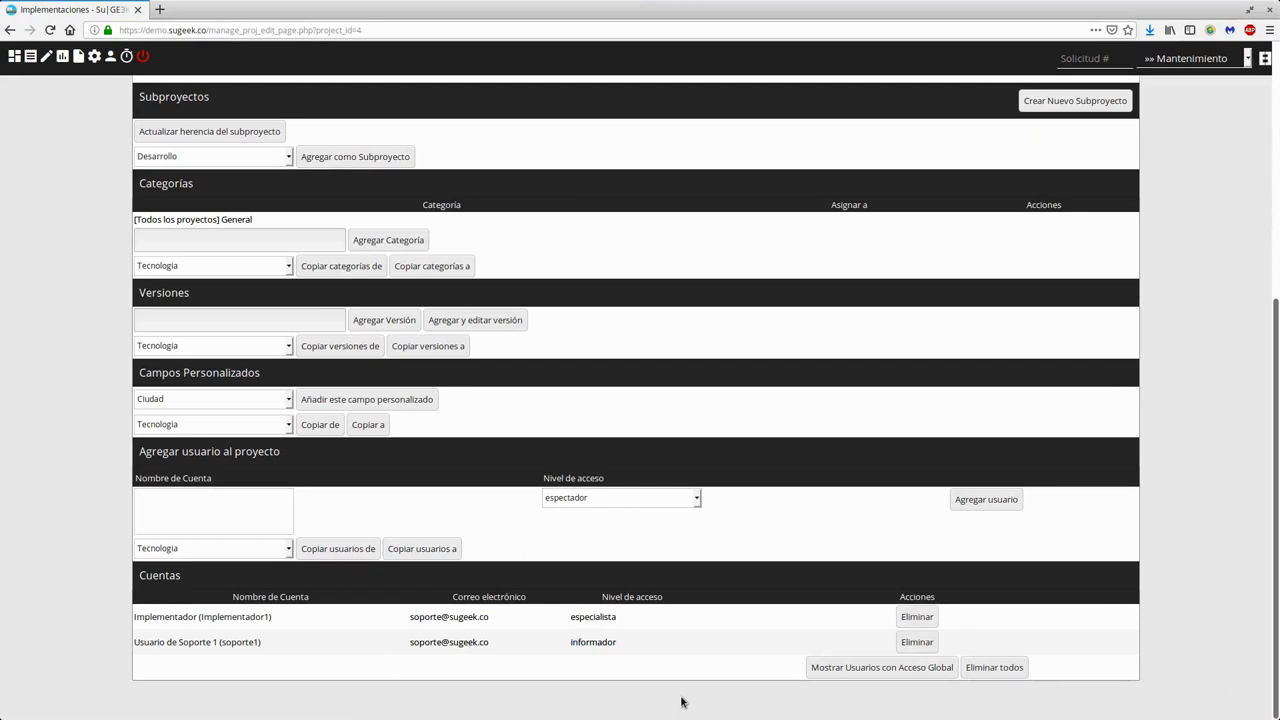
pyautogui.click(866, 668)
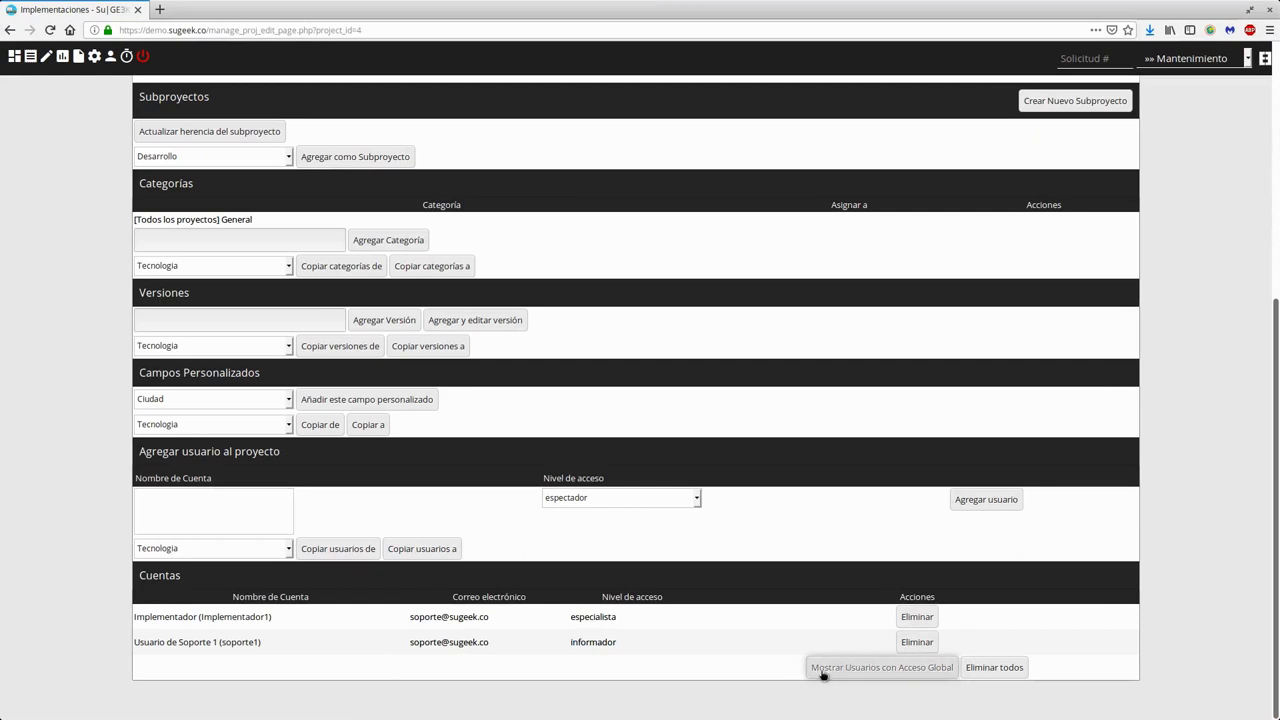
pyautogui.click(822, 670)
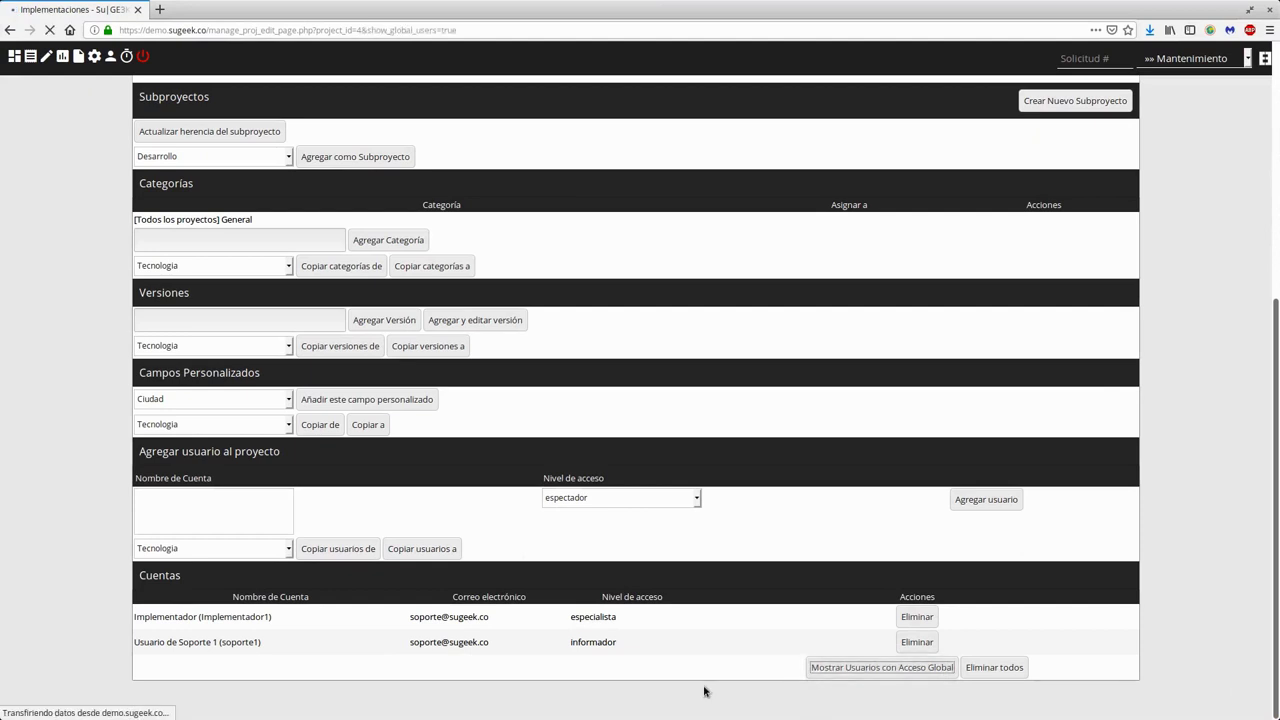
pyautogui.scroll(-3, 690, 546)
pyautogui.scroll(-3, 690, 546)
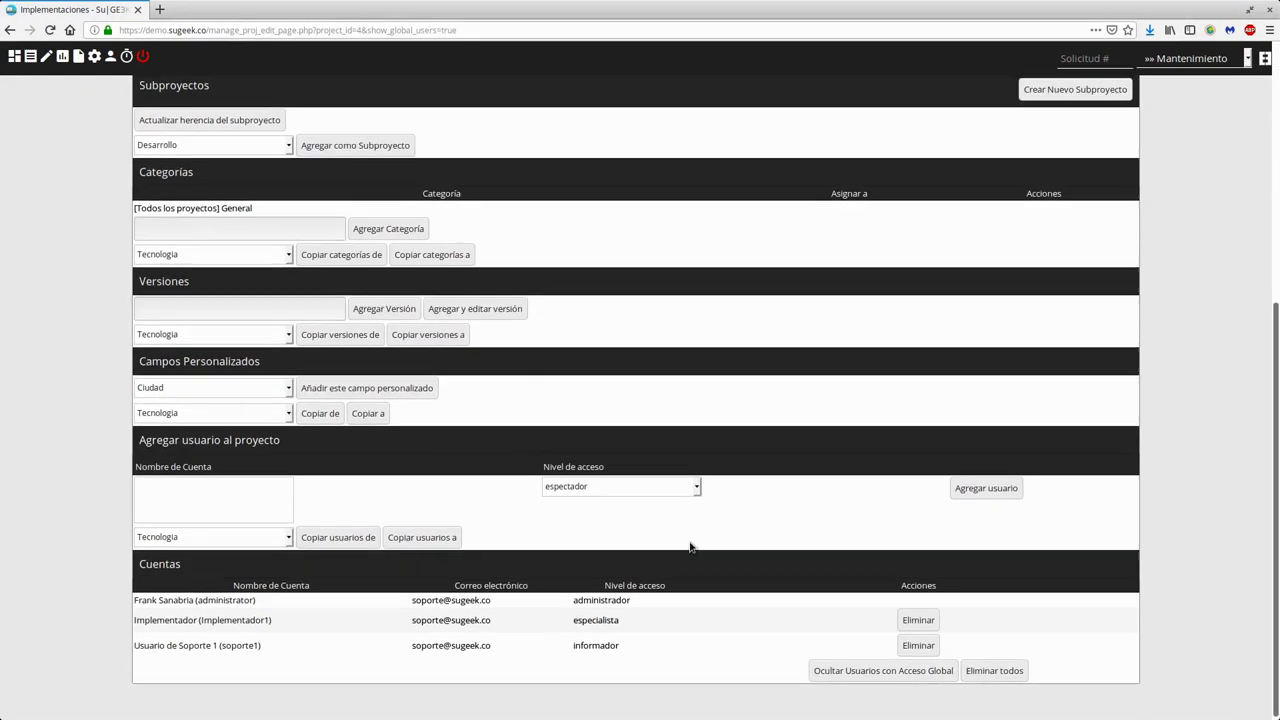
# - Check the administrator account's administrador access level, then go to the Usuarios list of three accounts
pyautogui.moveTo(132, 607); pyautogui.dragTo(133, 601)
pyautogui.click(681, 603)
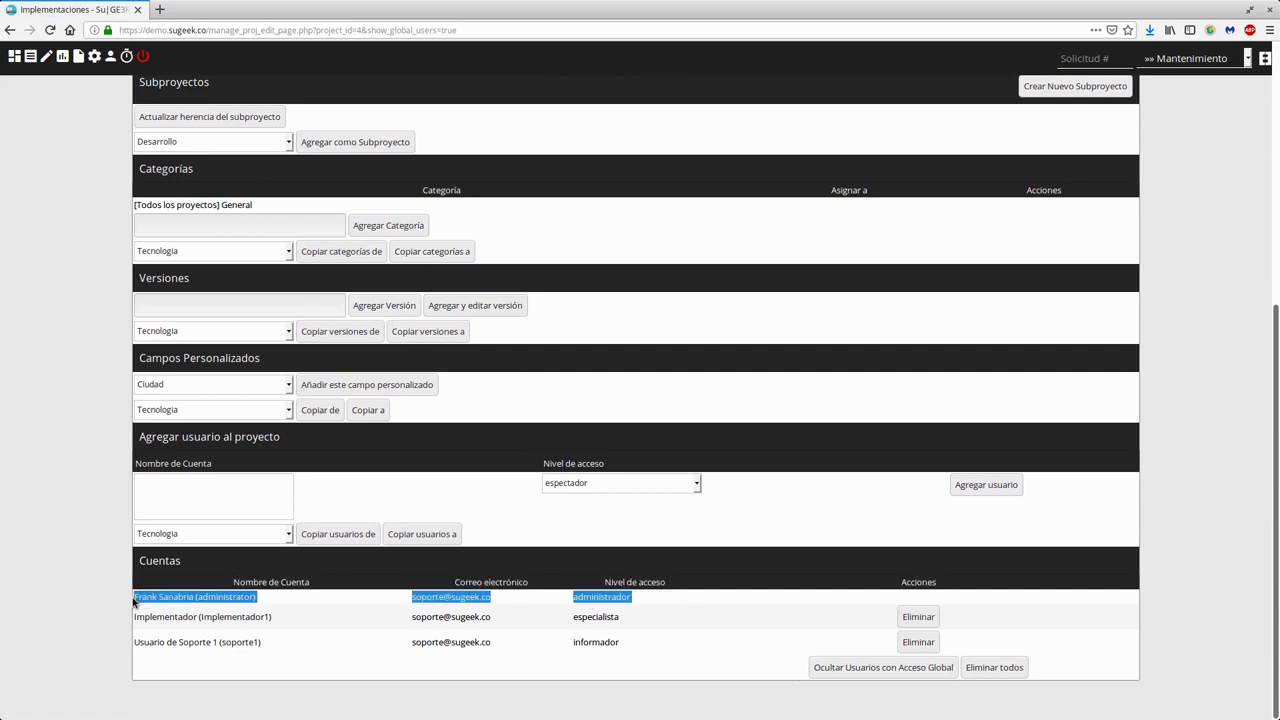
pyautogui.click(686, 604)
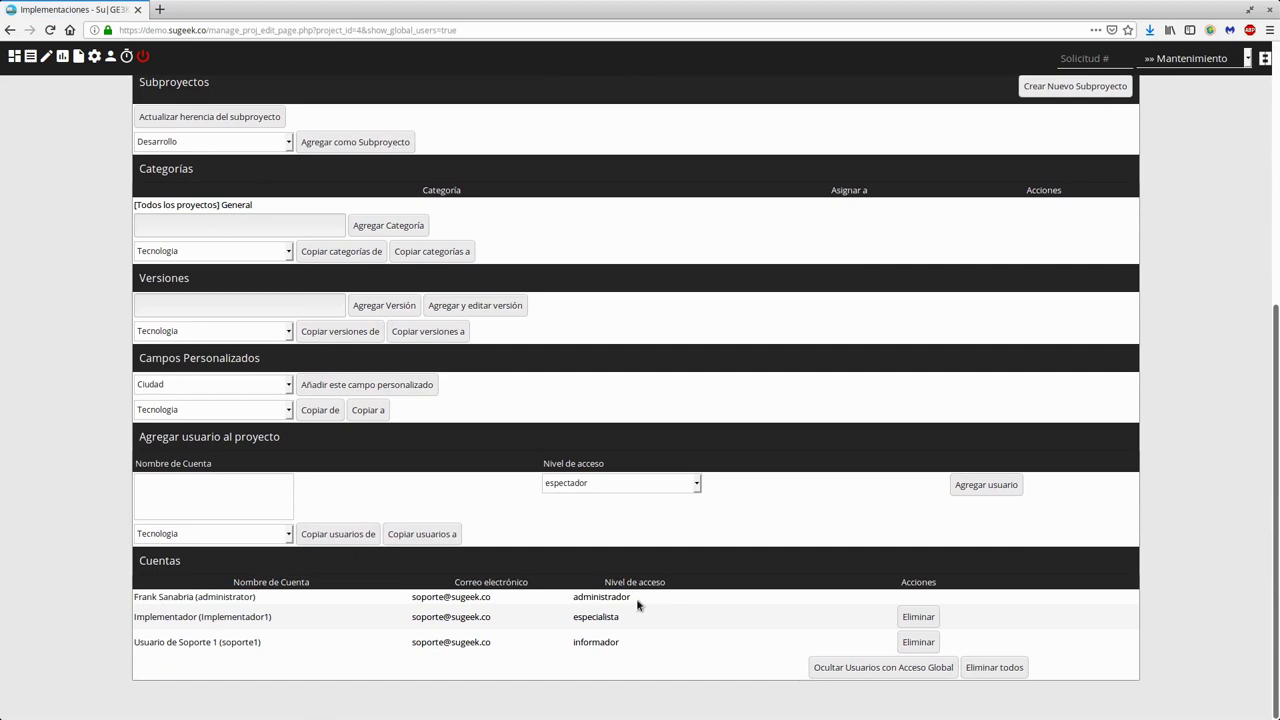
pyautogui.doubleClick(573, 606)
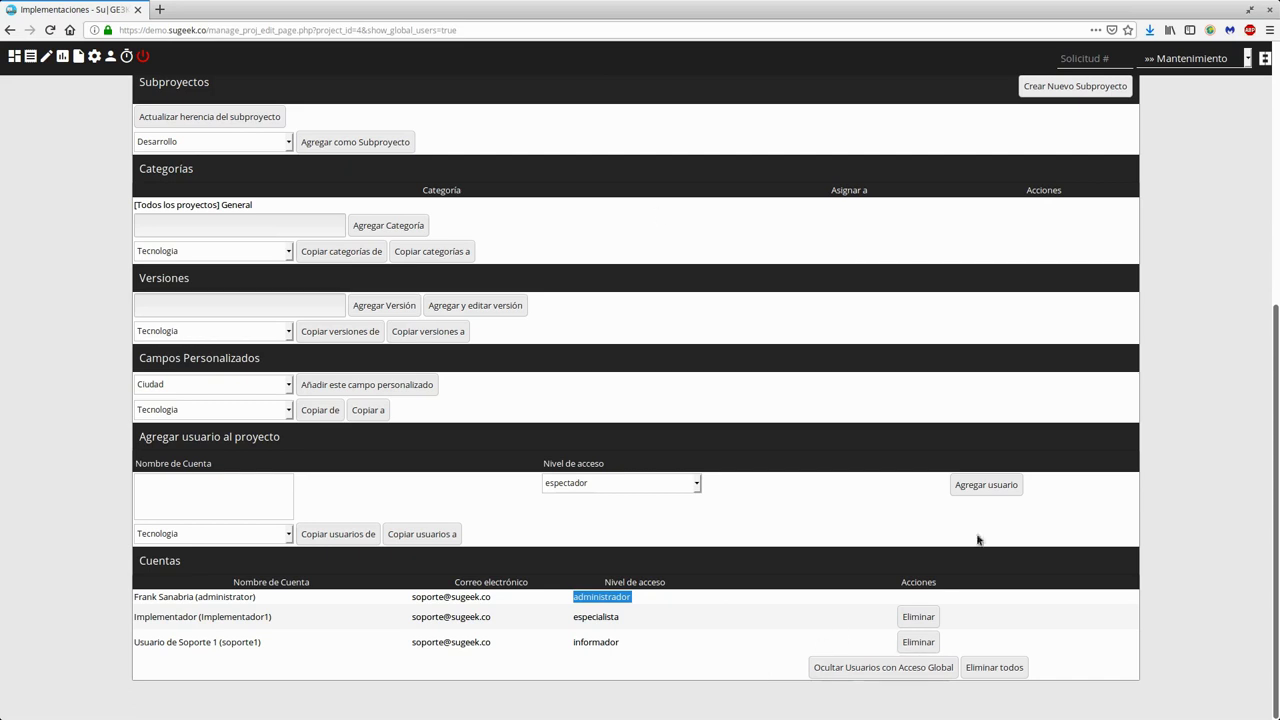
pyautogui.scroll(4, 445, 366)
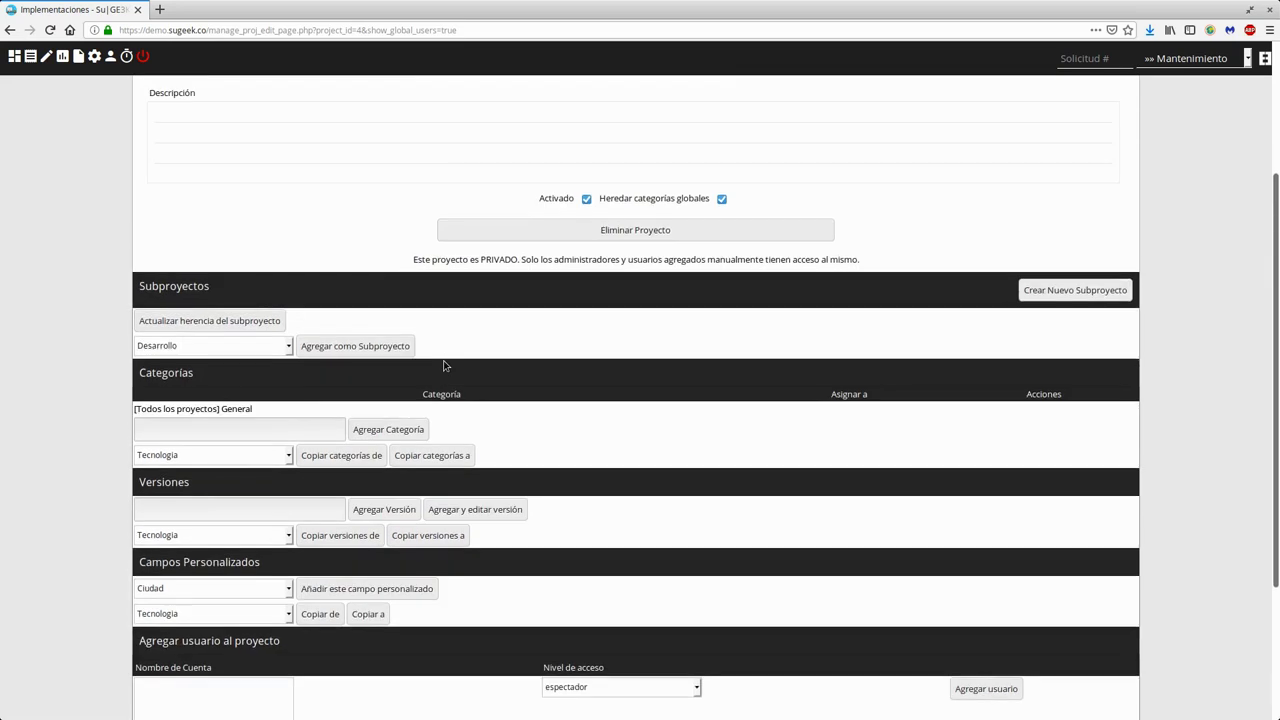
pyautogui.scroll(4, 445, 366)
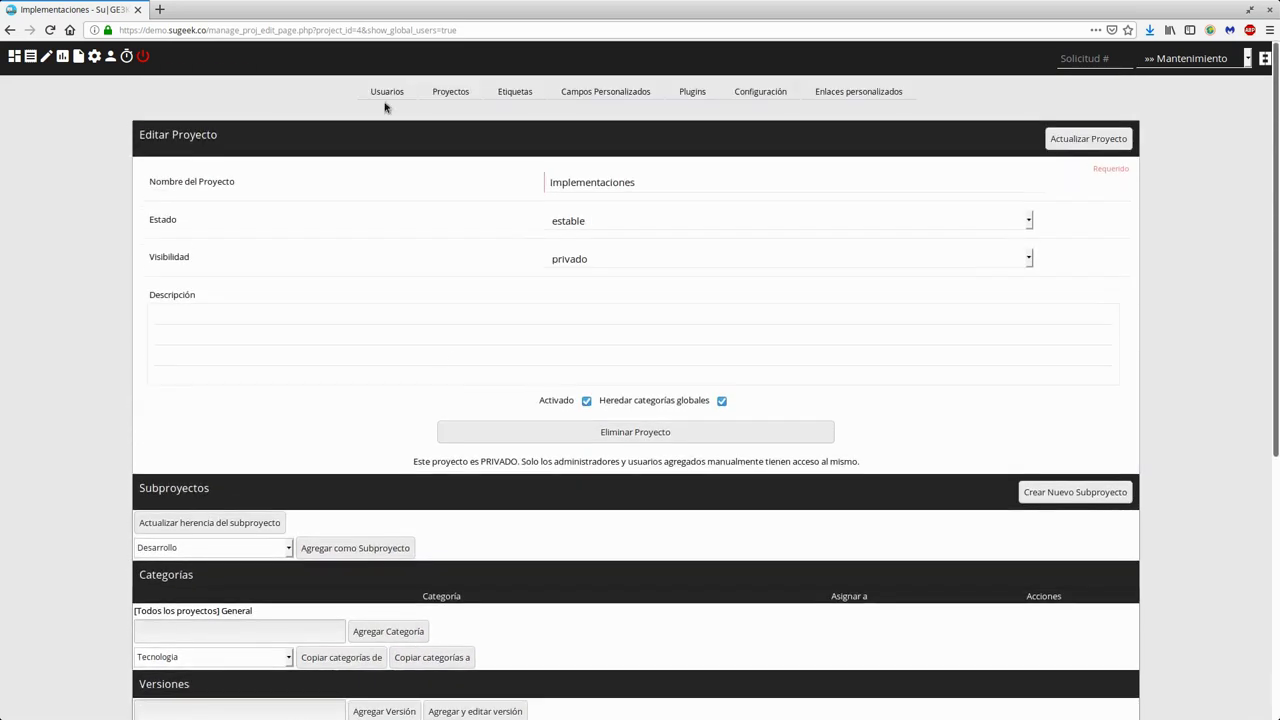
pyautogui.click(385, 97)
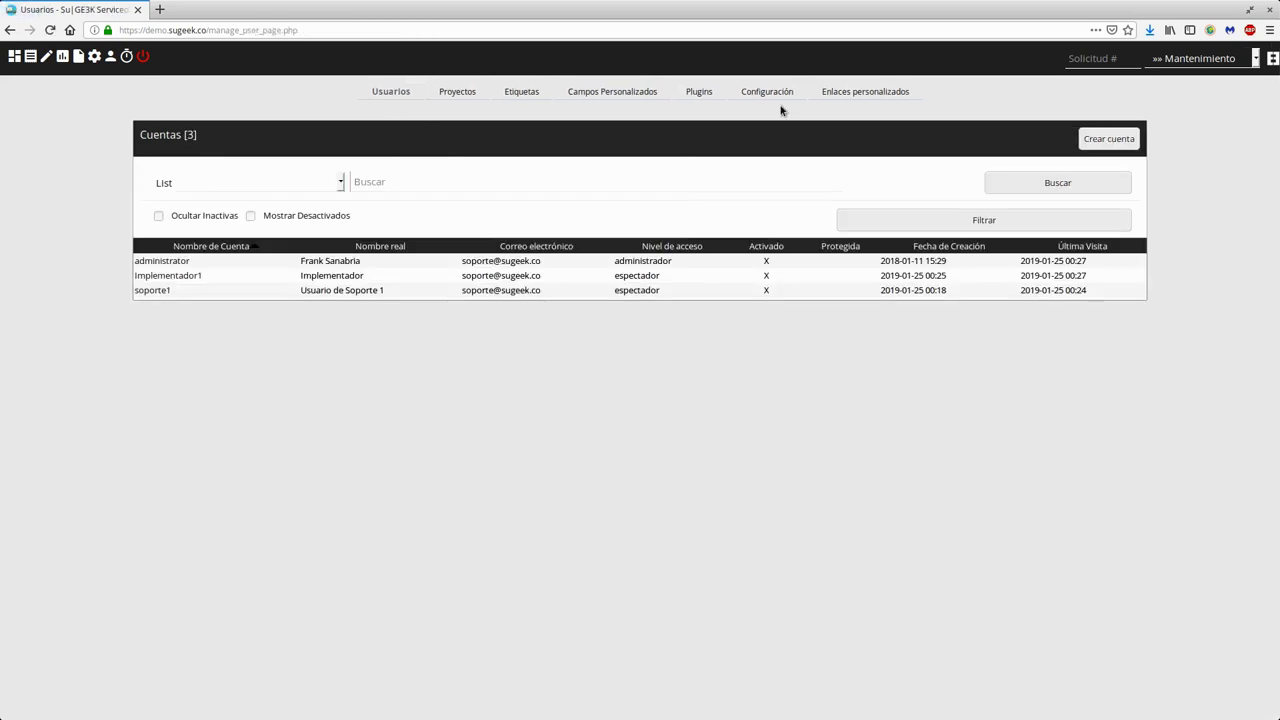